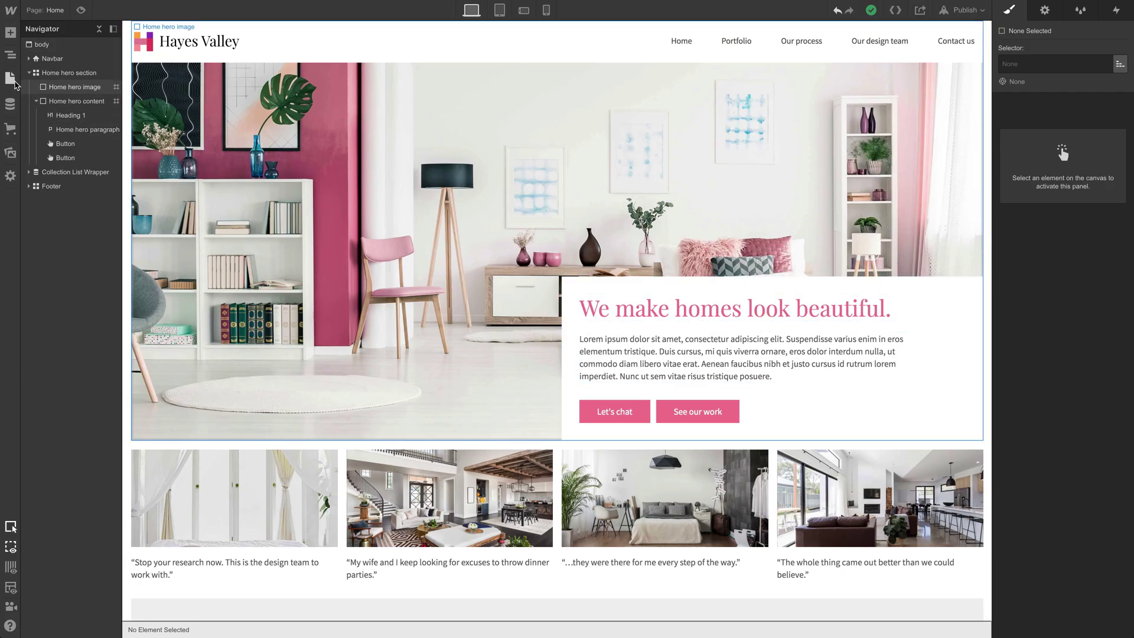
# Create a new static page named Portfolio
pyautogui.click(12, 81)
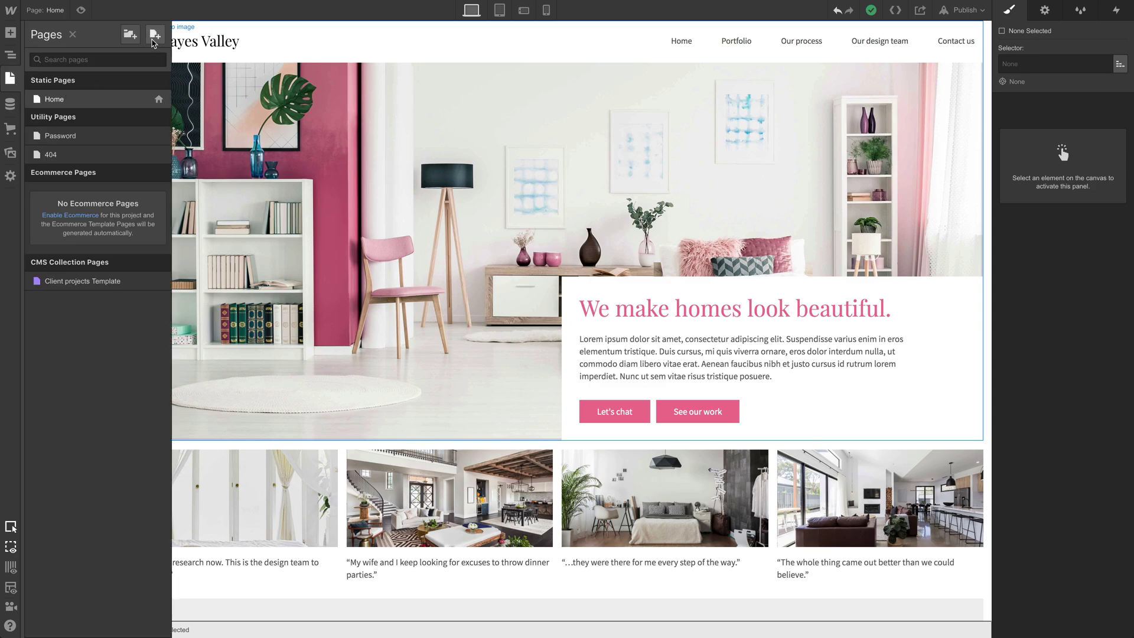
pyautogui.click(154, 36)
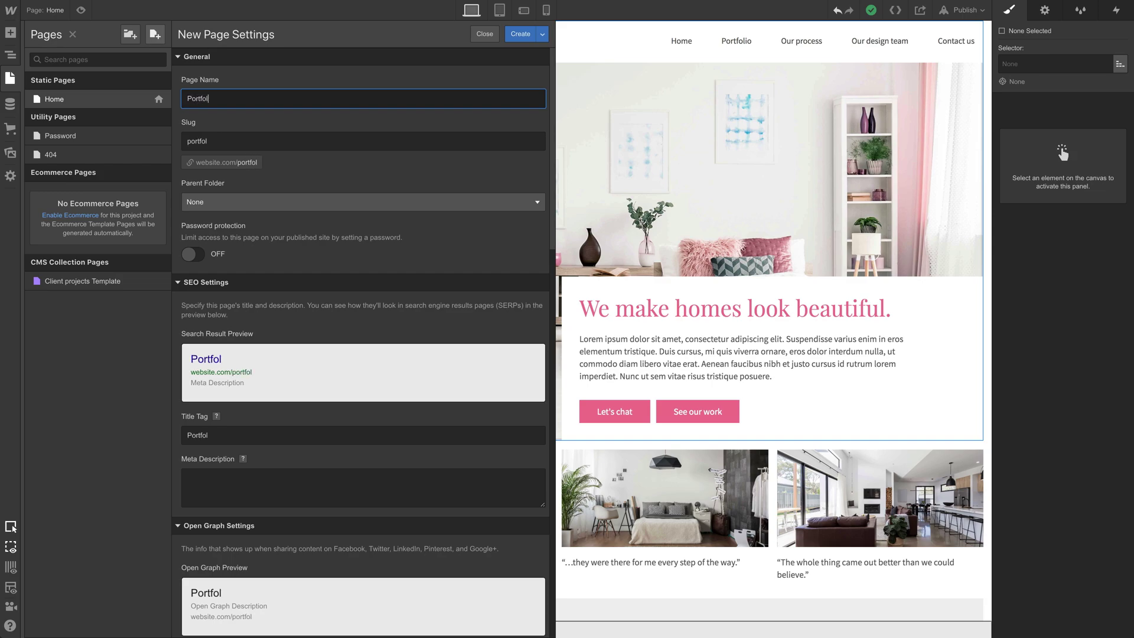
pyautogui.press('Return')
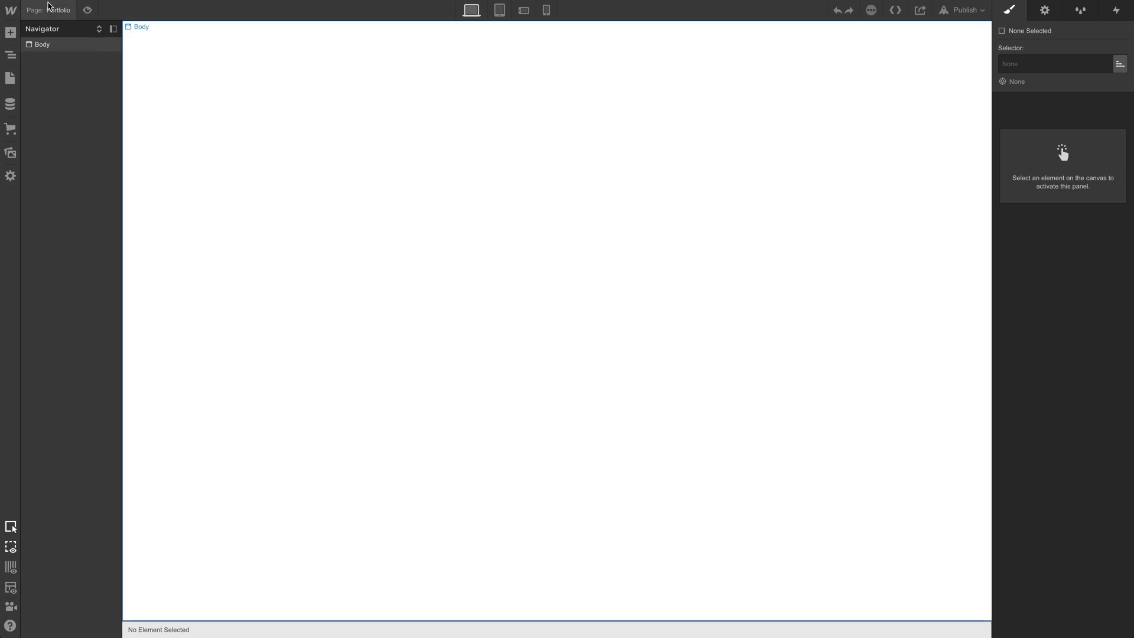
# Copy the Navbar from the Home page and paste it into the Portfolio page
pyautogui.click(49, 7)
pyautogui.click(79, 99)
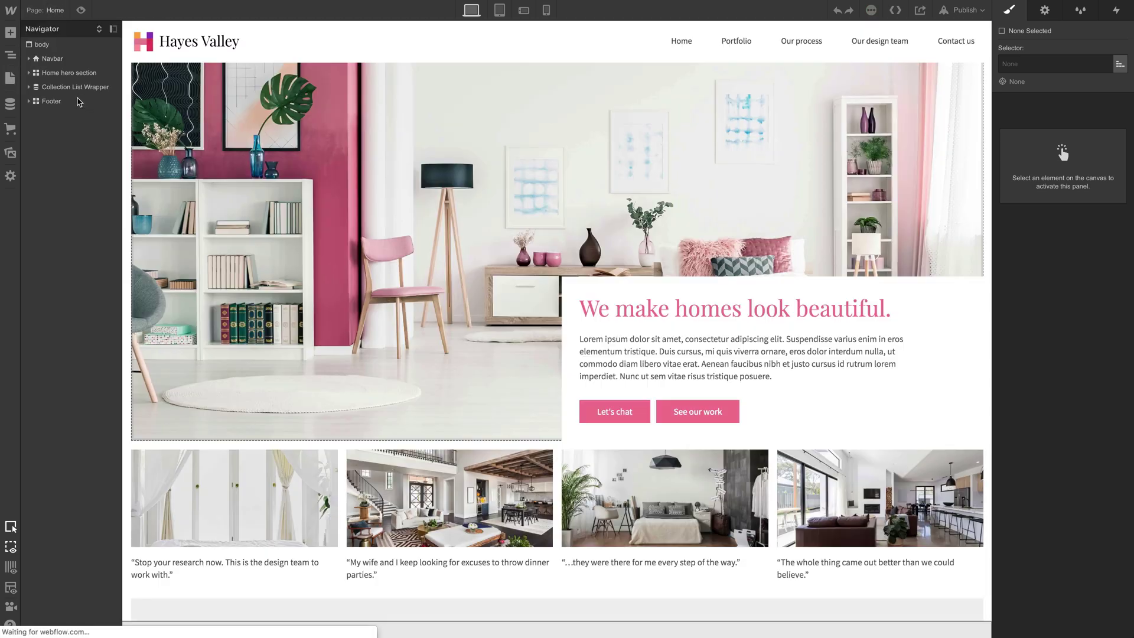
pyautogui.click(76, 59)
pyautogui.click(69, 102)
pyautogui.click(74, 60)
pyautogui.click(10, 78)
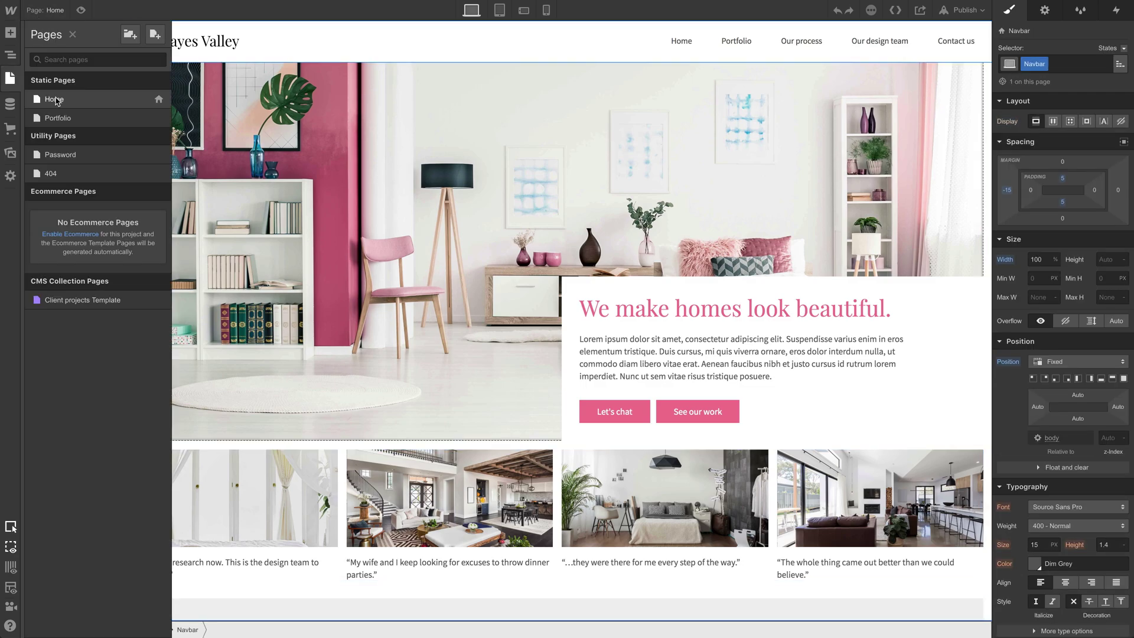
pyautogui.click(126, 125)
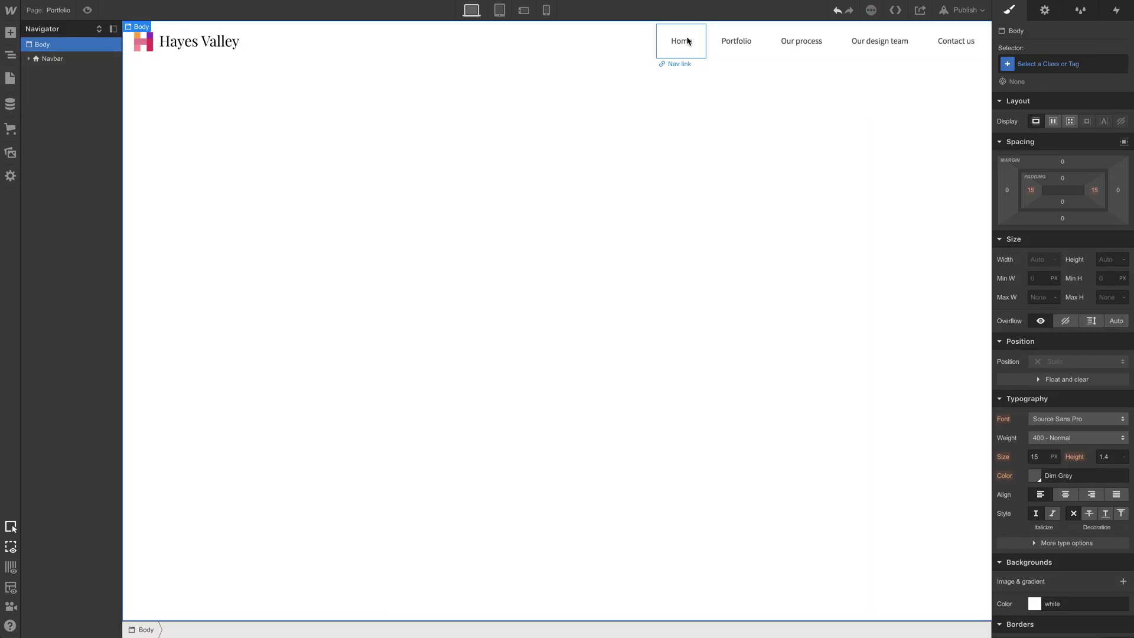
# Edit the Home link's text in the pasted navbar and compare it with the navbar on the Home page
pyautogui.click(688, 40)
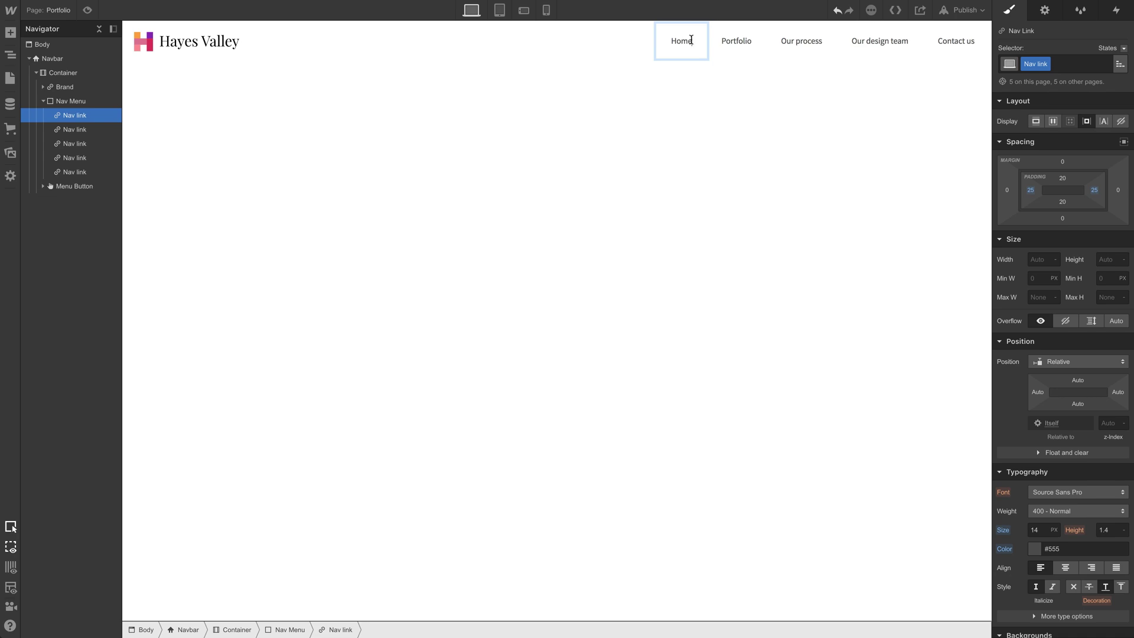
pyautogui.click(703, 115)
pyautogui.click(71, 10)
pyautogui.click(65, 100)
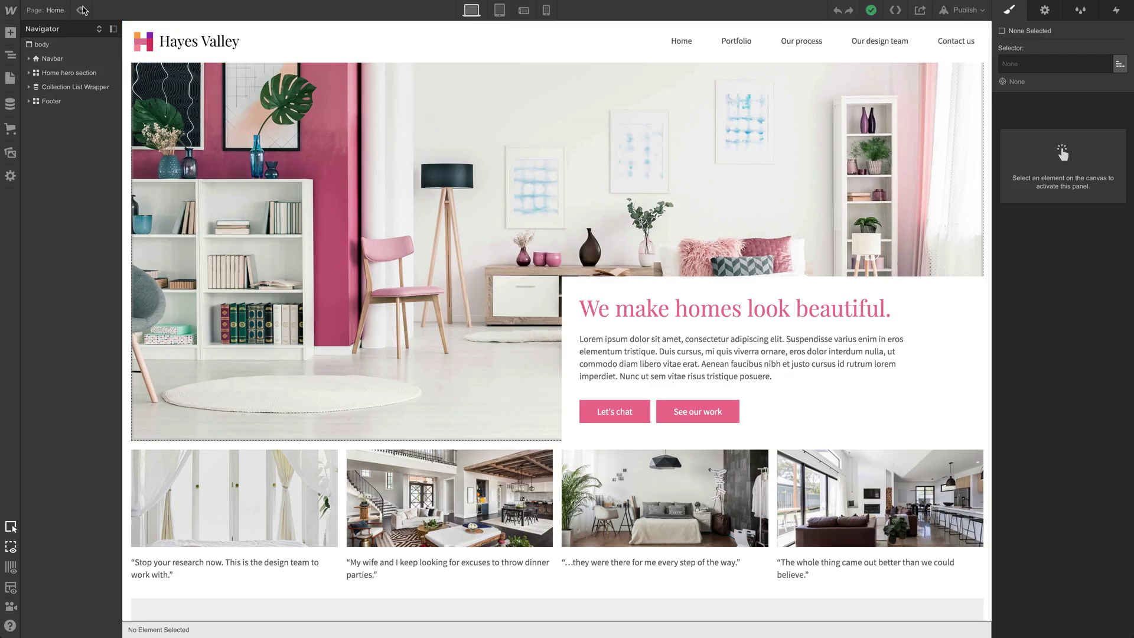
# Return to the Portfolio page and delete its pasted navbar
pyautogui.click(55, 11)
pyautogui.click(70, 117)
pyautogui.click(90, 65)
pyautogui.press('Delete')
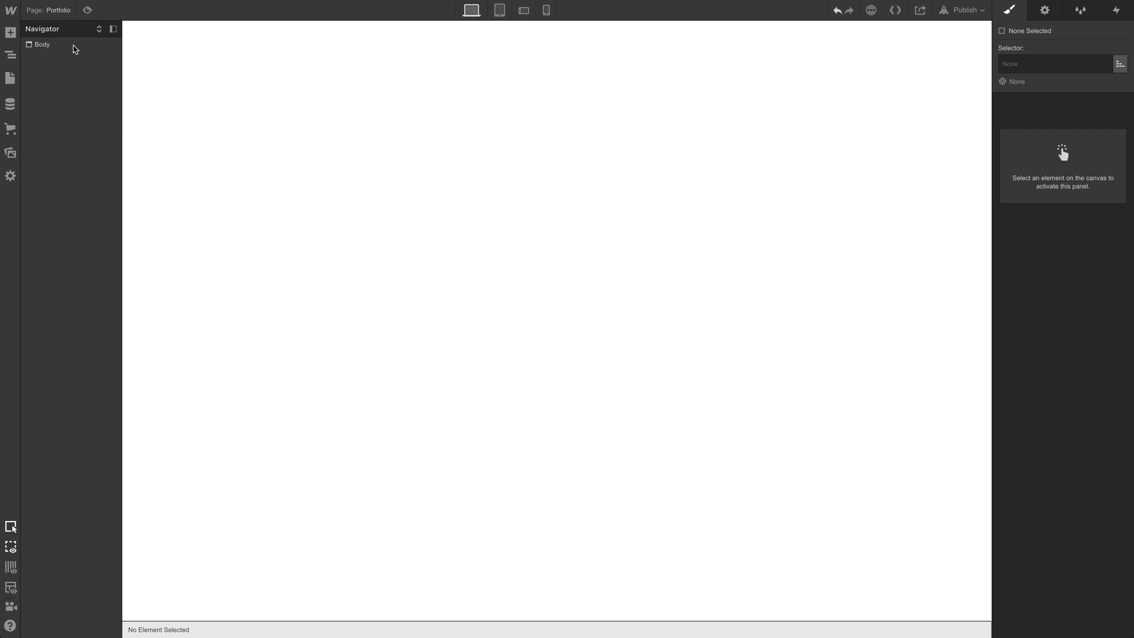
# Turn the Home page's navbar into a symbol named Navbar
pyautogui.click(61, 12)
pyautogui.click(64, 100)
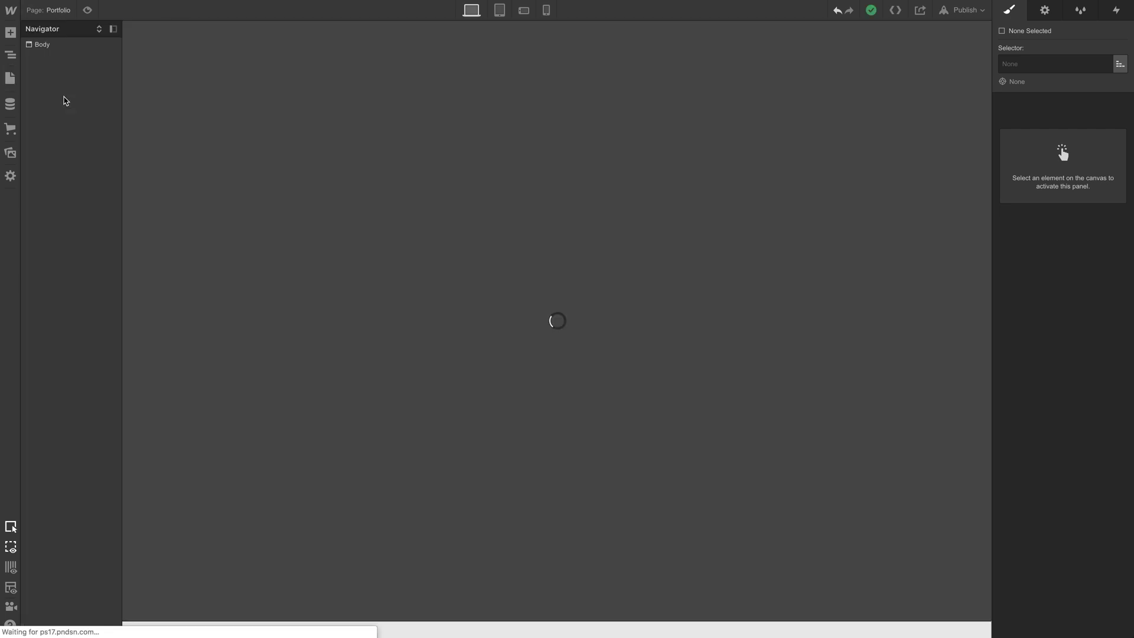
pyautogui.click(53, 58)
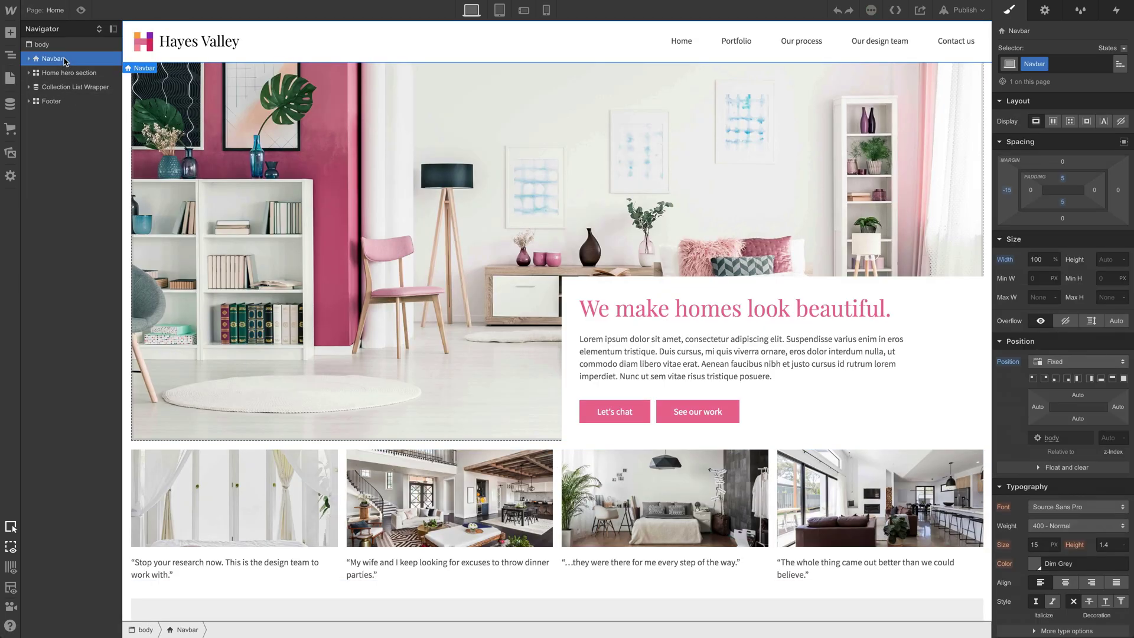
pyautogui.rightClick(141, 72)
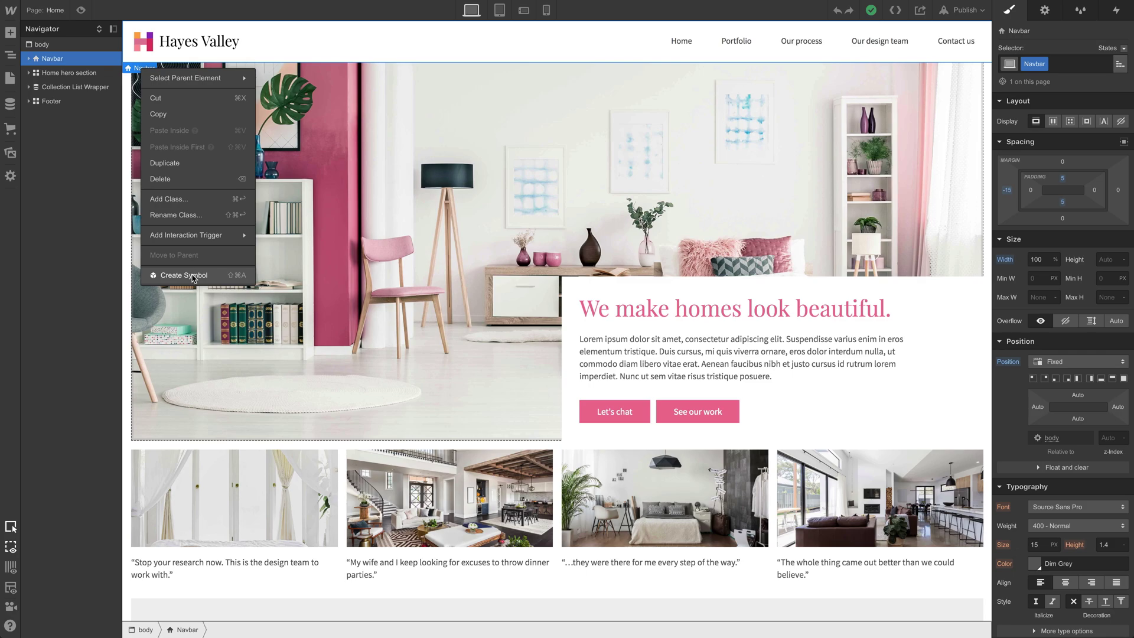
pyautogui.click(184, 275)
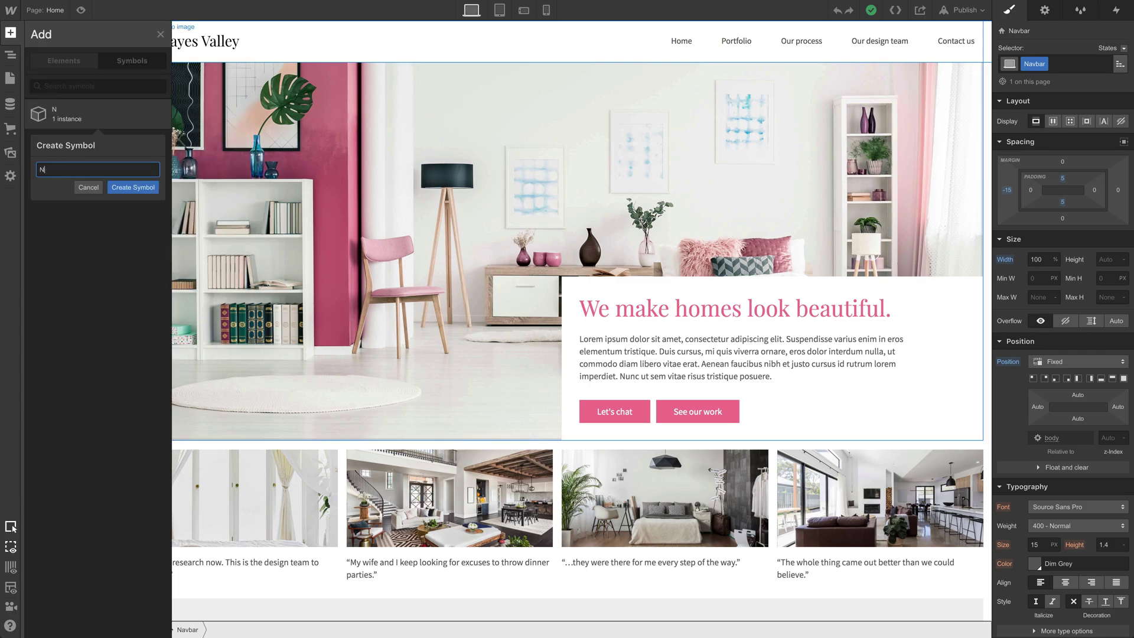
pyautogui.write('Navbar')
pyautogui.press('Return')
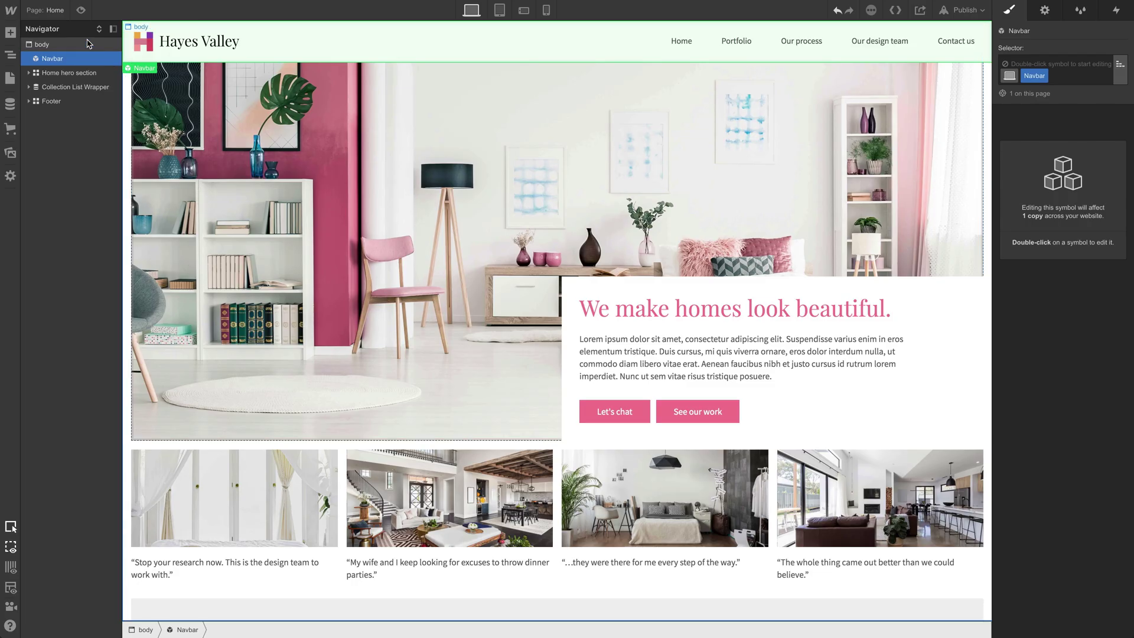
# Add the Navbar symbol to the body of the Portfolio page
pyautogui.click(52, 9)
pyautogui.click(50, 117)
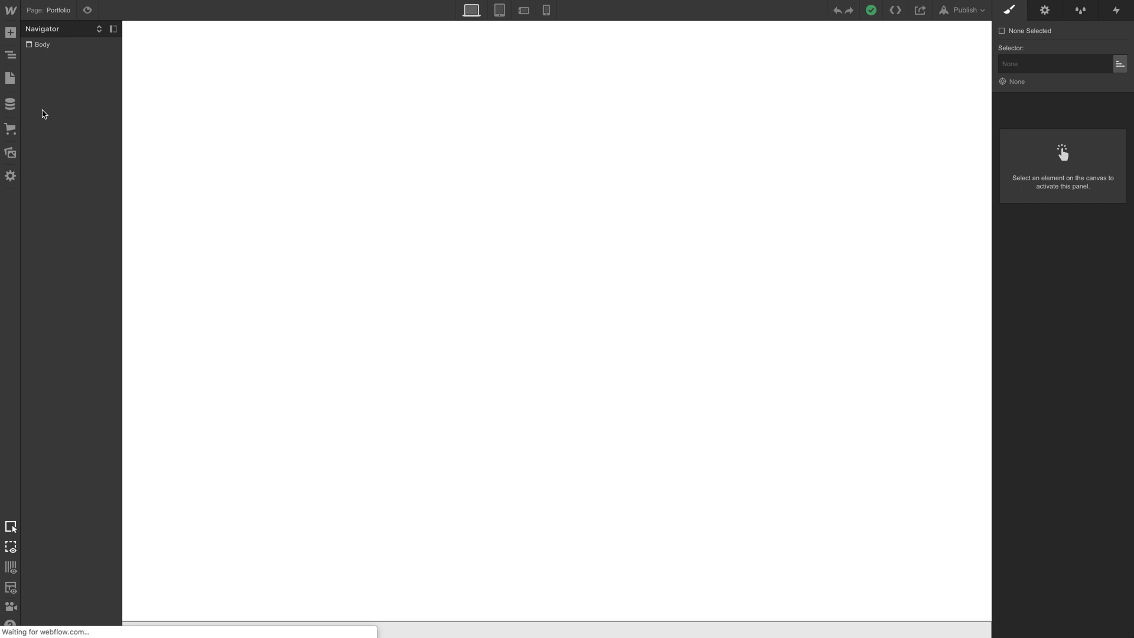
pyautogui.click(10, 33)
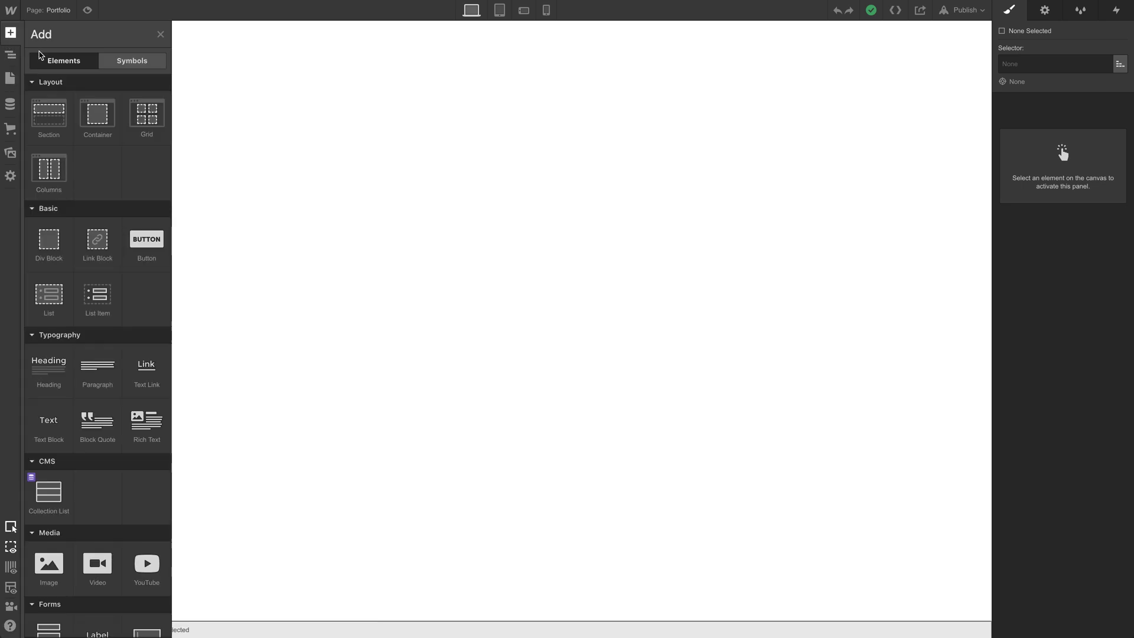
pyautogui.scroll(-6, 104, 198)
pyautogui.scroll(6, 103, 189)
pyautogui.click(132, 65)
pyautogui.moveTo(78, 144); pyautogui.dragTo(355, 161)
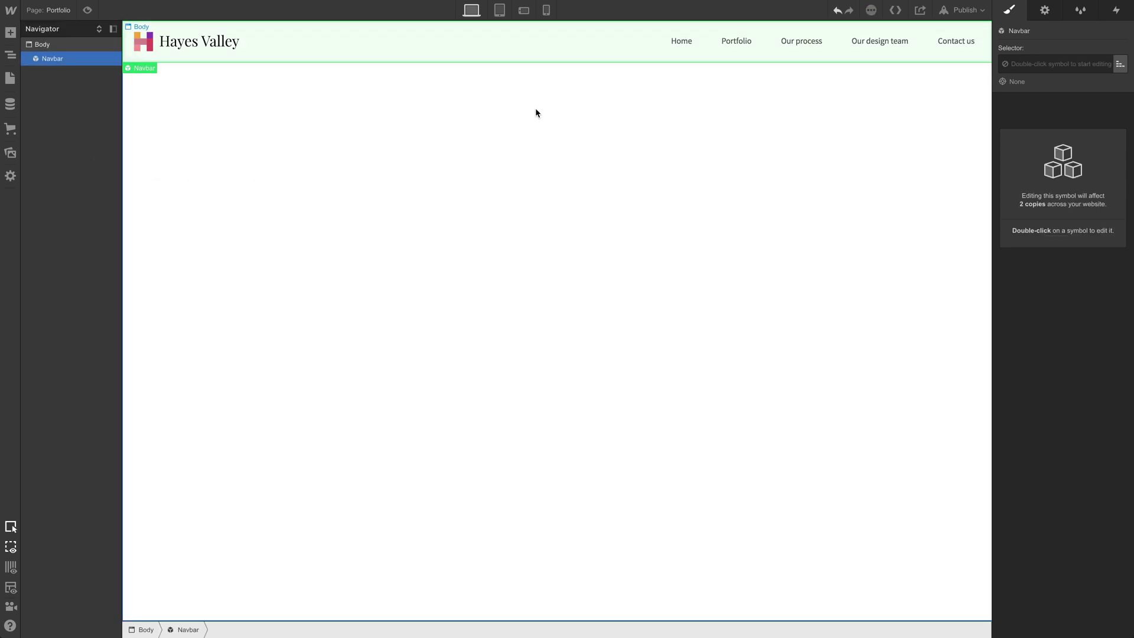
# Change the Home link's text to Homepage inside the Navbar symbol and leave symbol editing
pyautogui.doubleClick(689, 43)
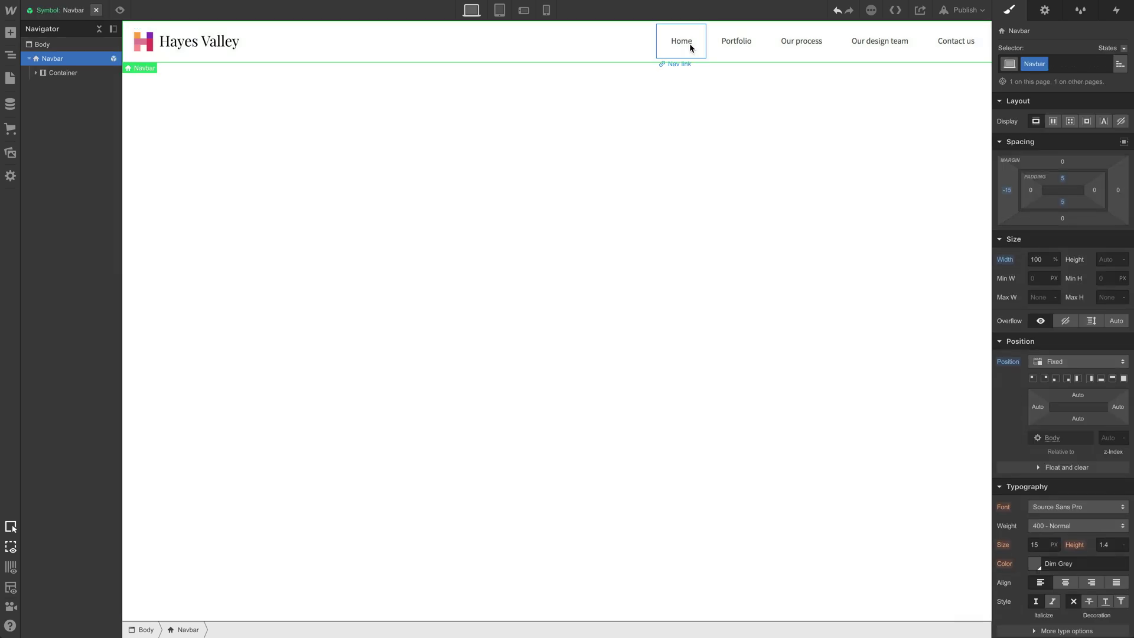
pyautogui.click(694, 39)
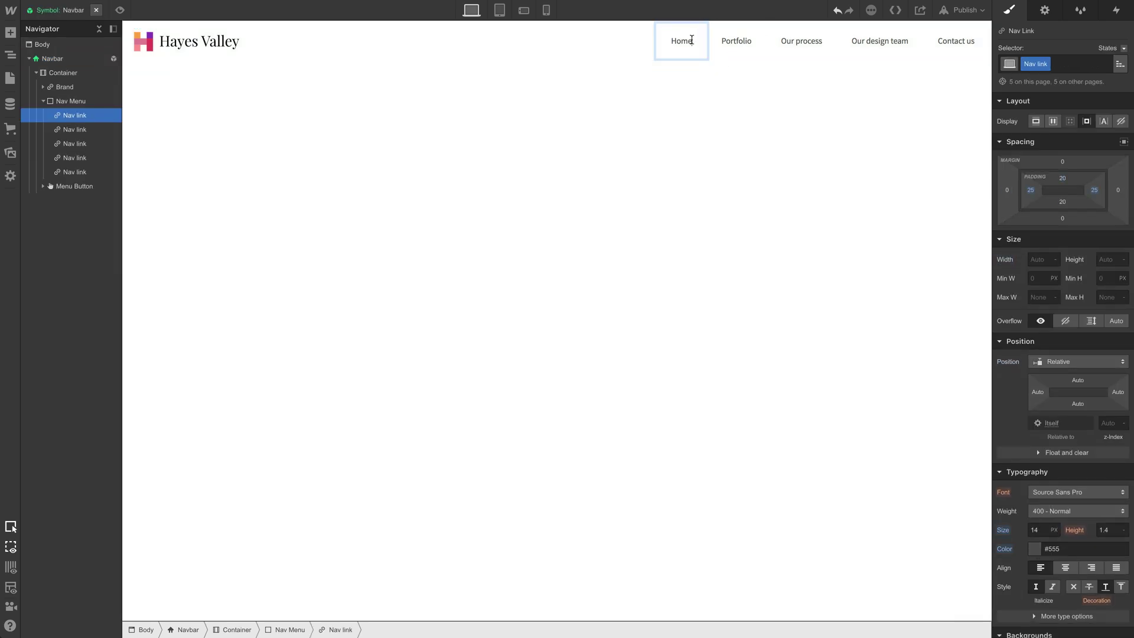
pyautogui.click(261, 109)
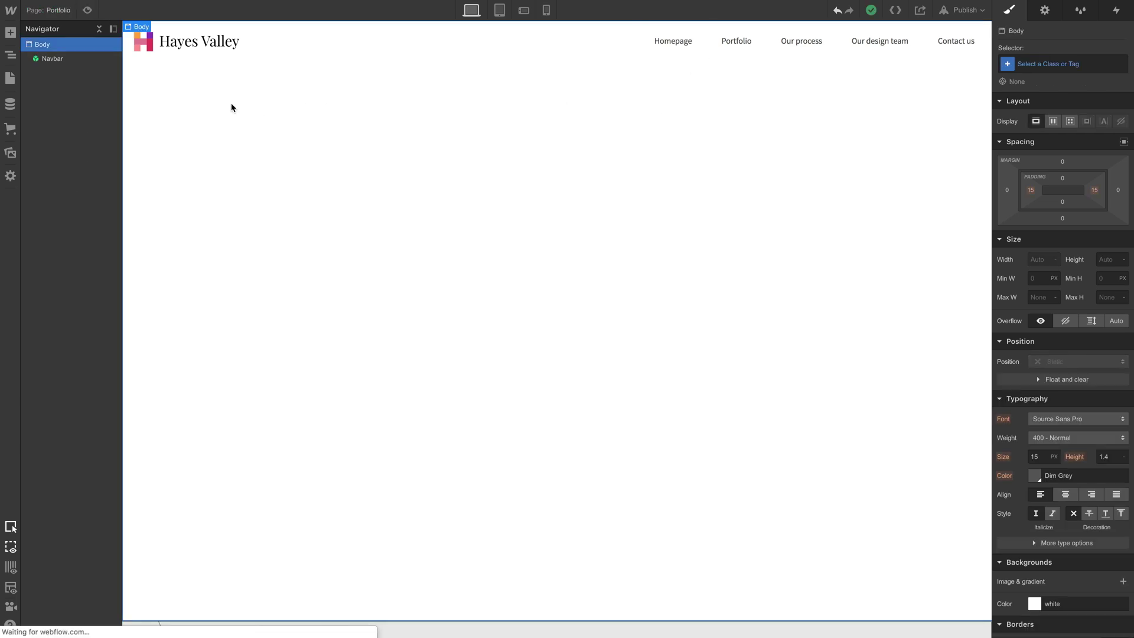
# Turn the footer on the Home page into a symbol named Footer
pyautogui.click(60, 10)
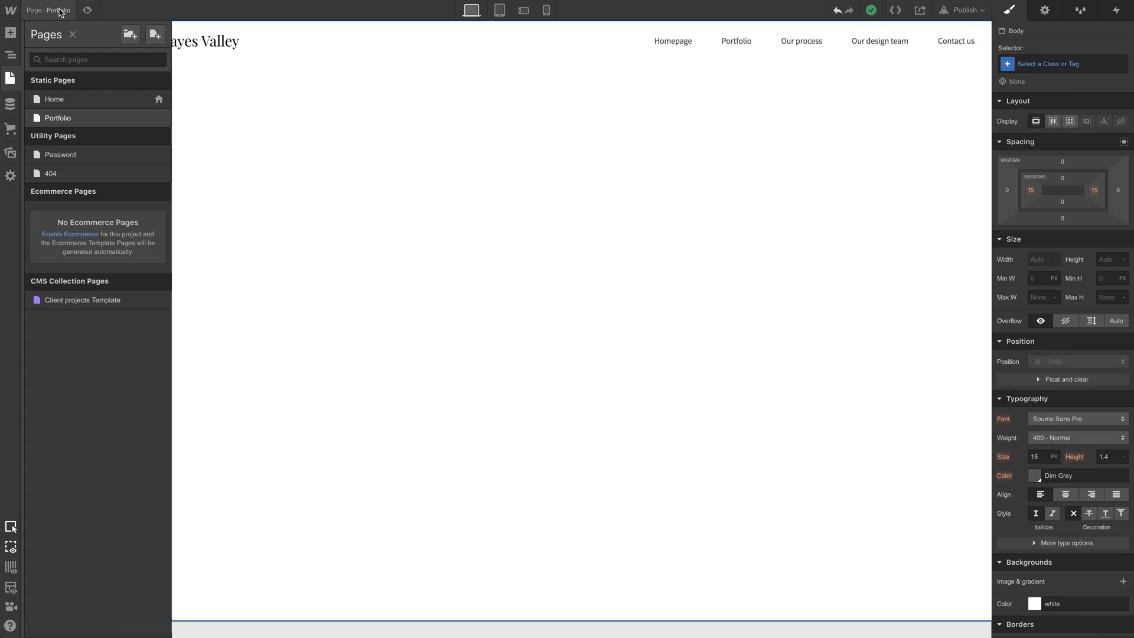
pyautogui.click(74, 103)
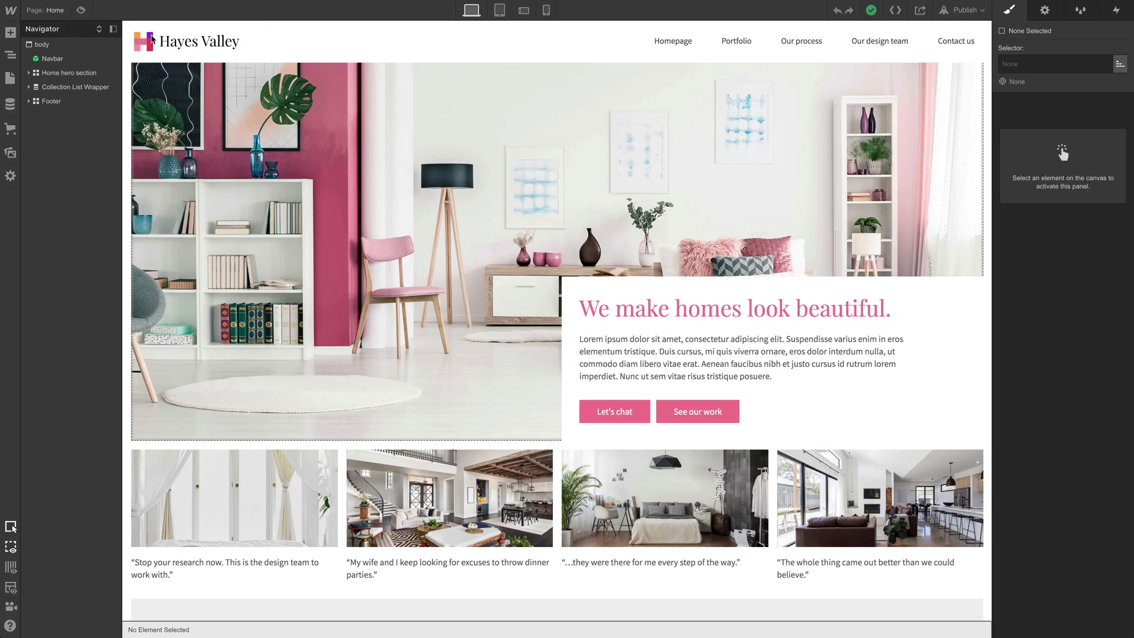
pyautogui.scroll(-3, 269, 434)
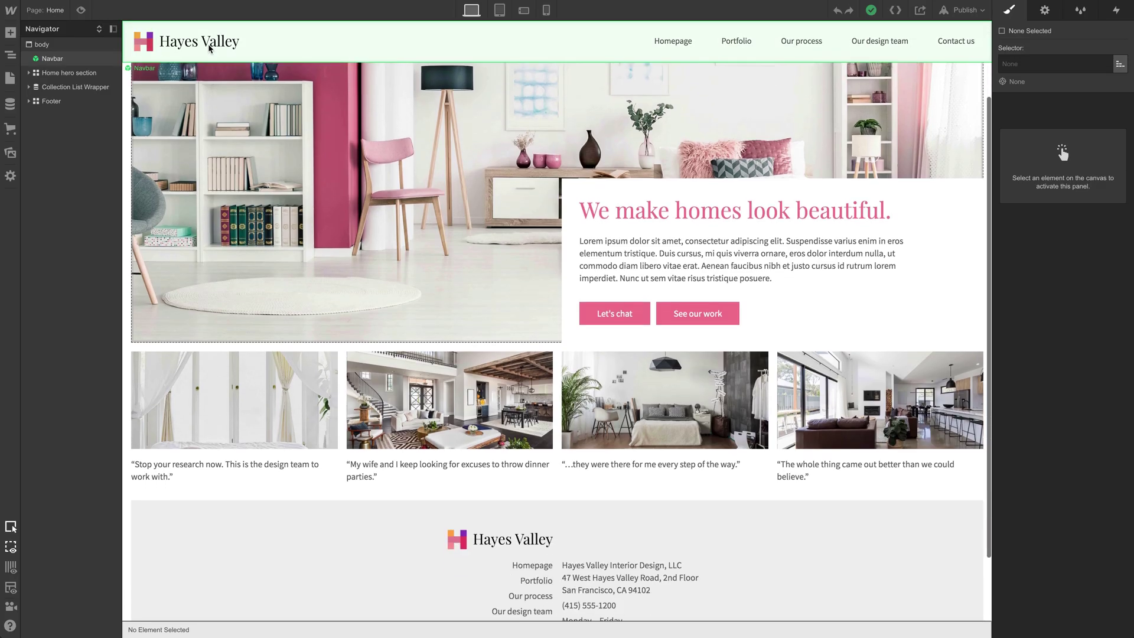
pyautogui.click(263, 446)
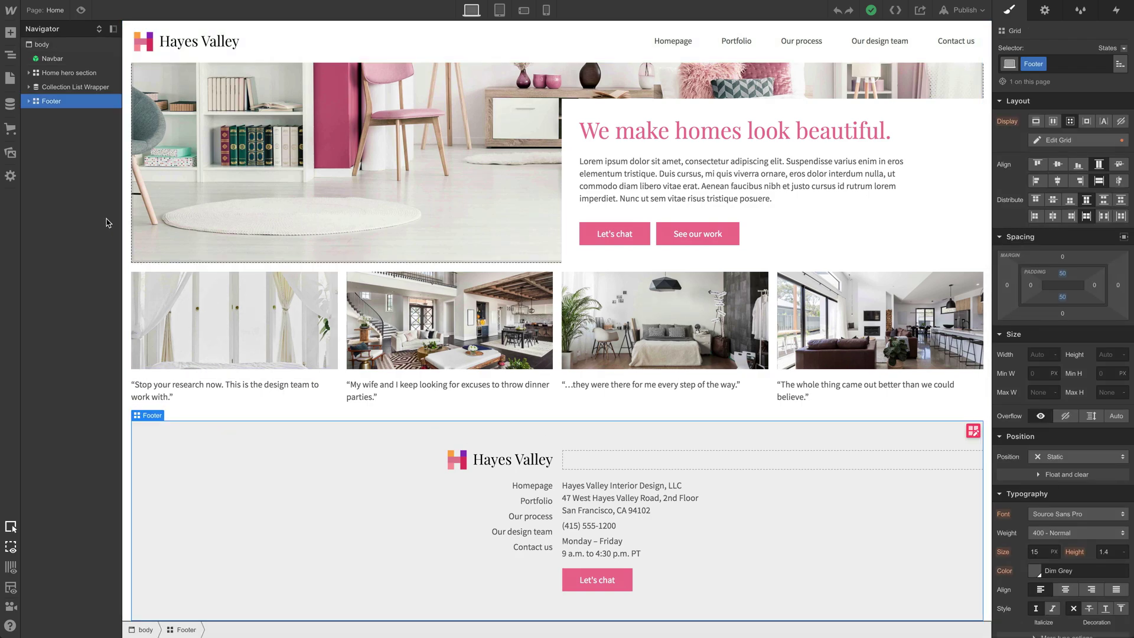
pyautogui.rightClick(152, 416)
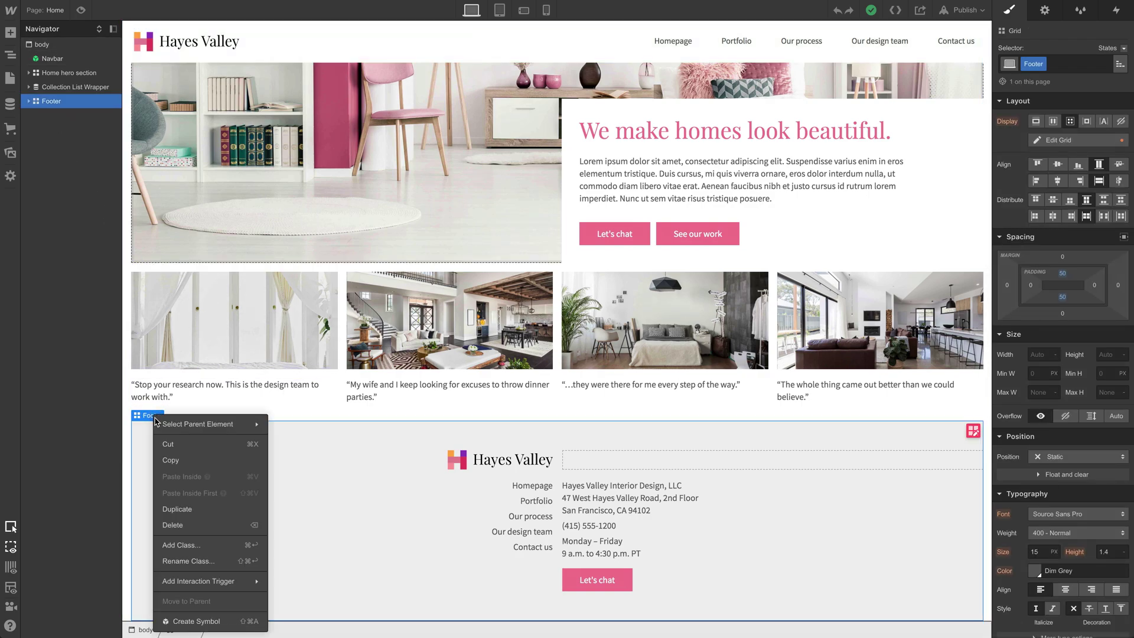
pyautogui.click(196, 622)
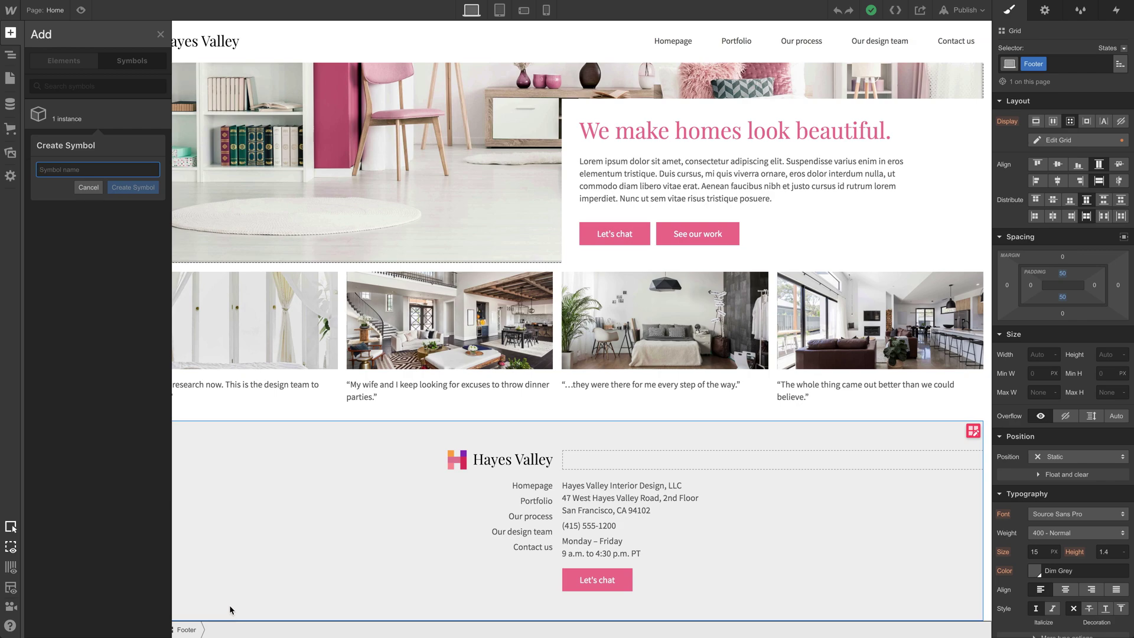
pyautogui.press('Return')
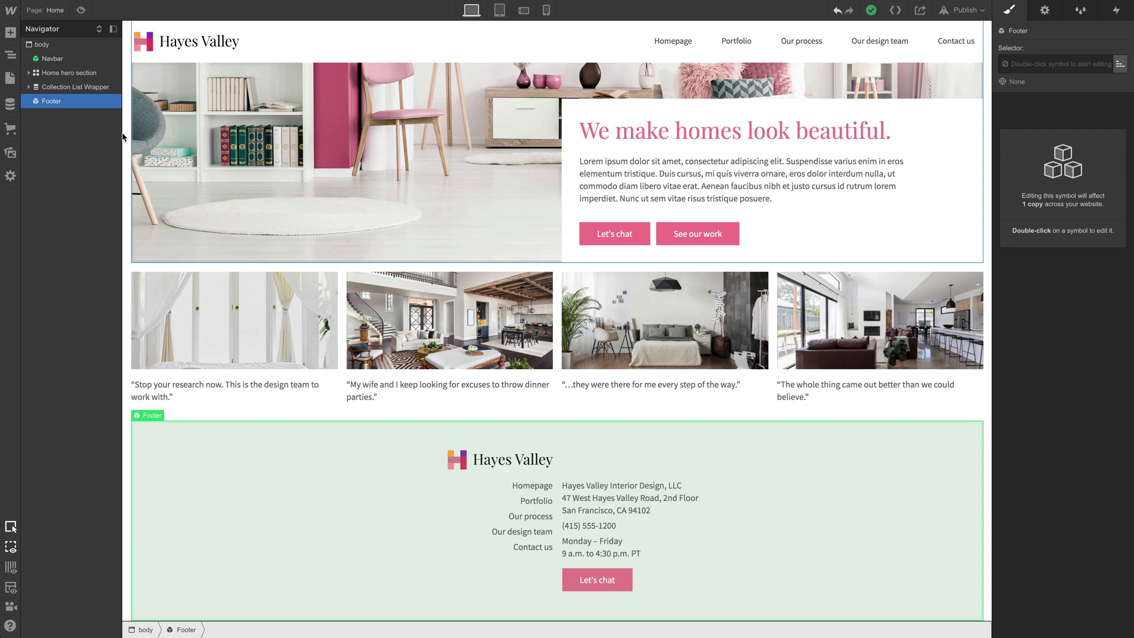
# On the Portfolio page, give the Body (All Pages) tag a flex layout with vertical direction
pyautogui.press('p')
pyautogui.click(98, 120)
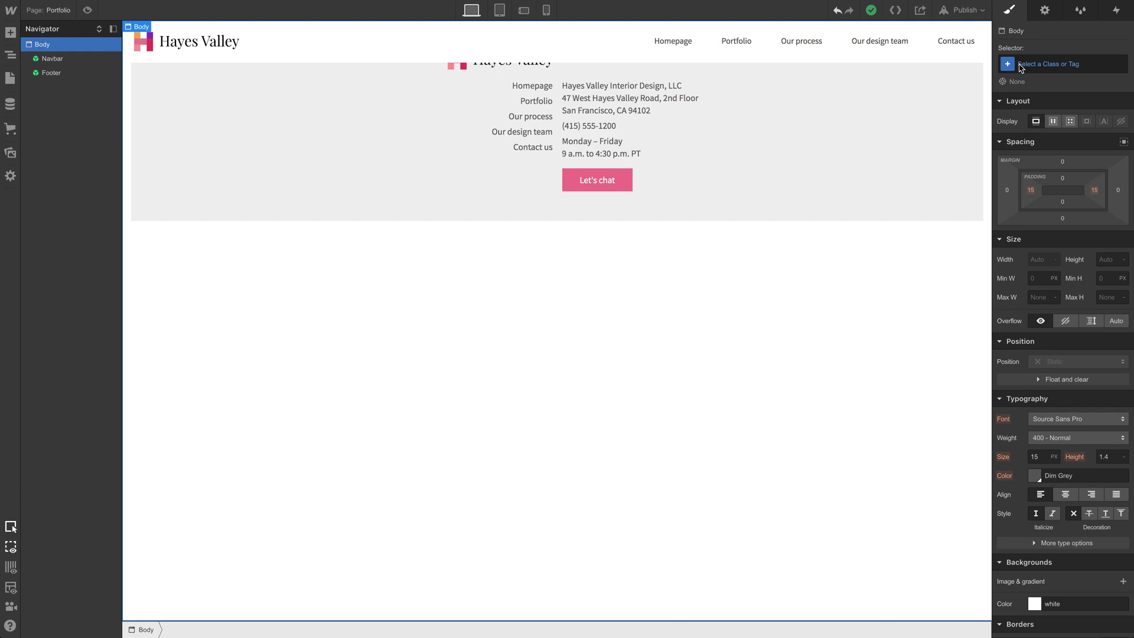
pyautogui.click(1048, 62)
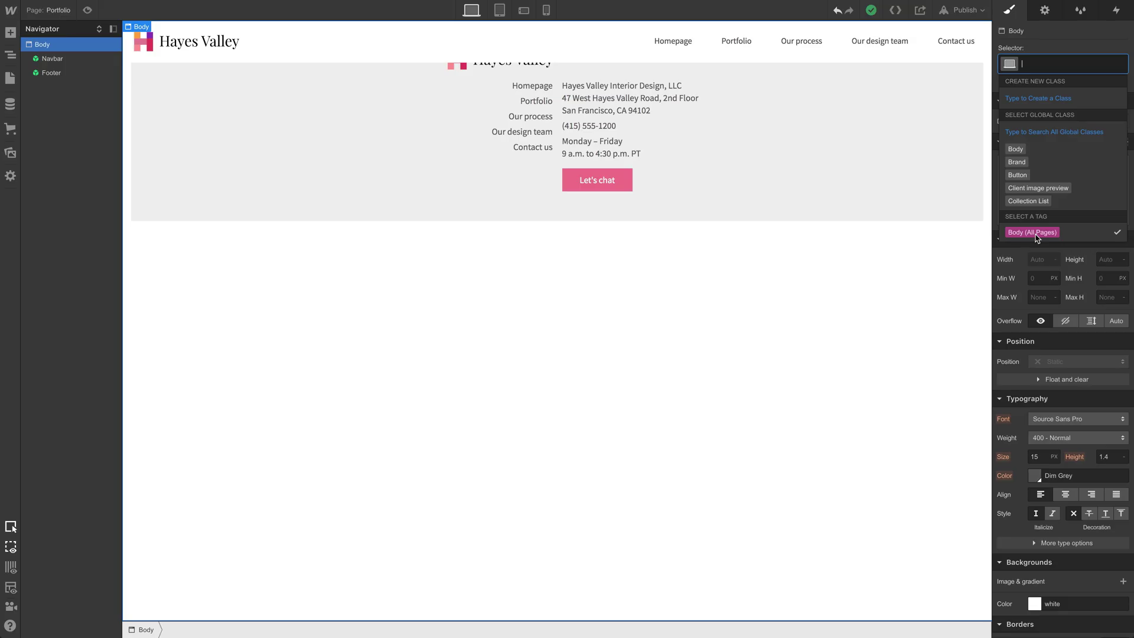
pyautogui.click(1038, 238)
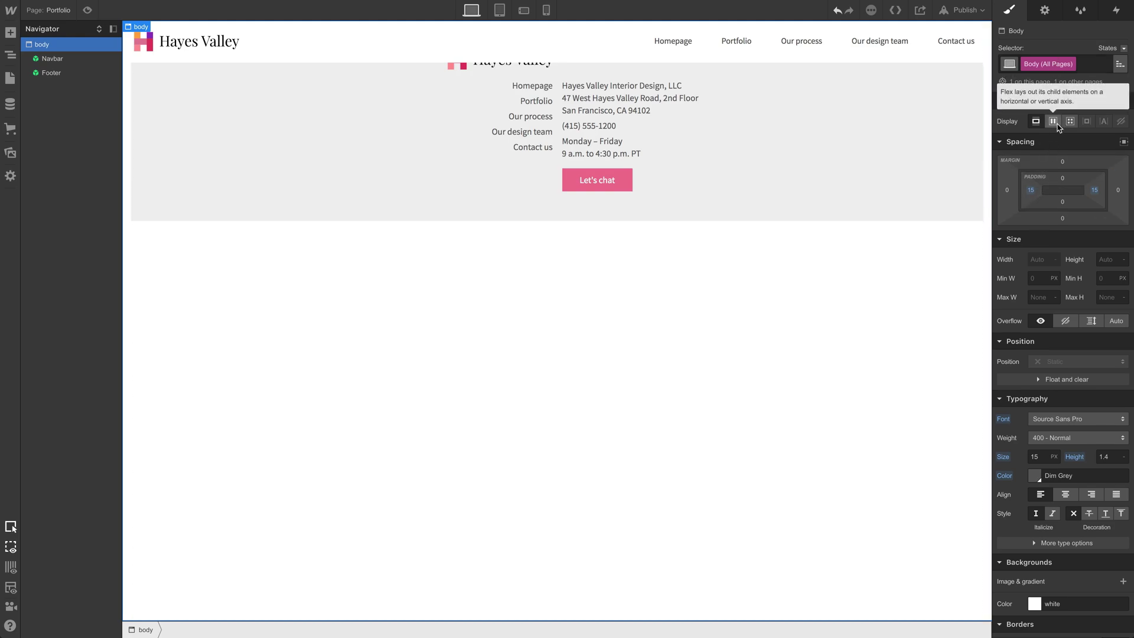
pyautogui.click(1054, 122)
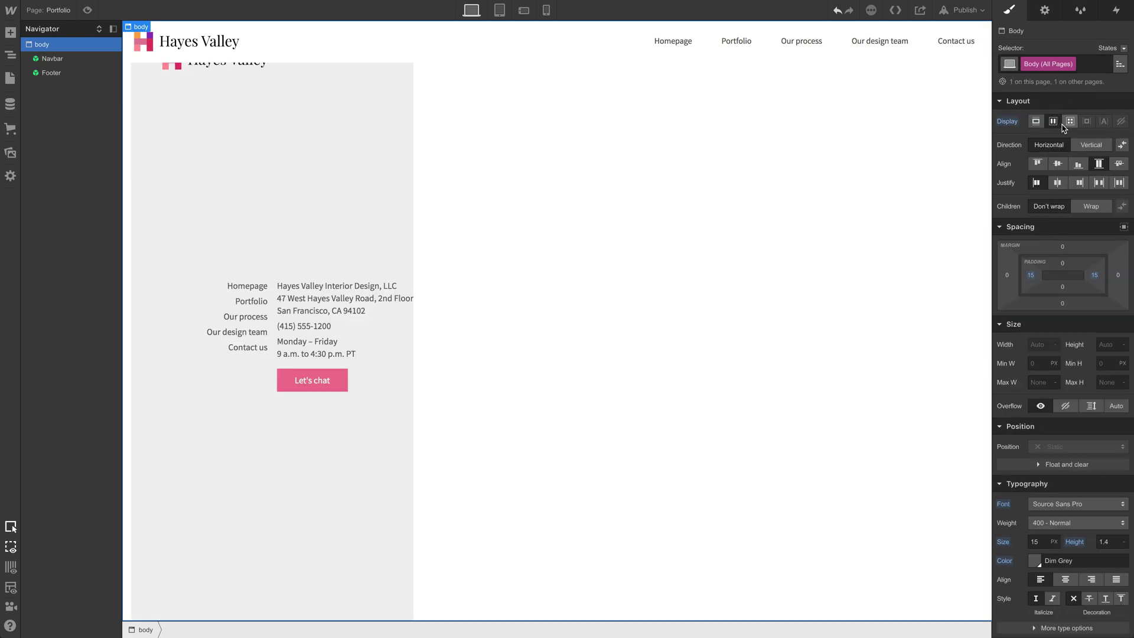
pyautogui.click(1091, 145)
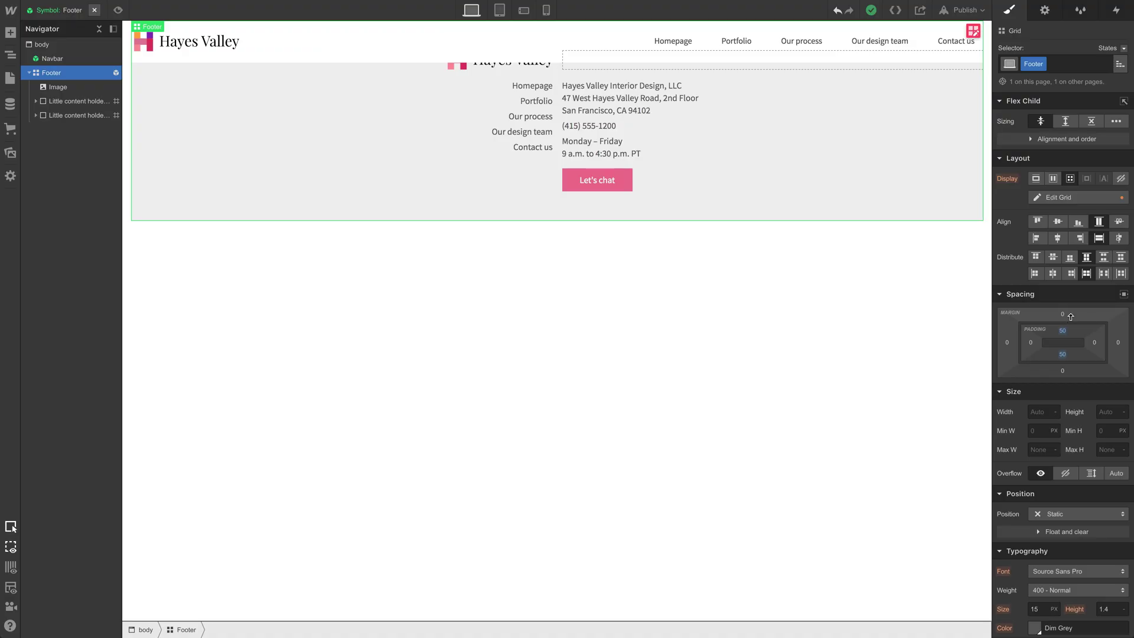
# Set the Footer symbol's top margin to Auto and leave symbol editing
pyautogui.moveTo(1071, 316); pyautogui.dragTo(1068, 309)
pyautogui.click(1064, 316)
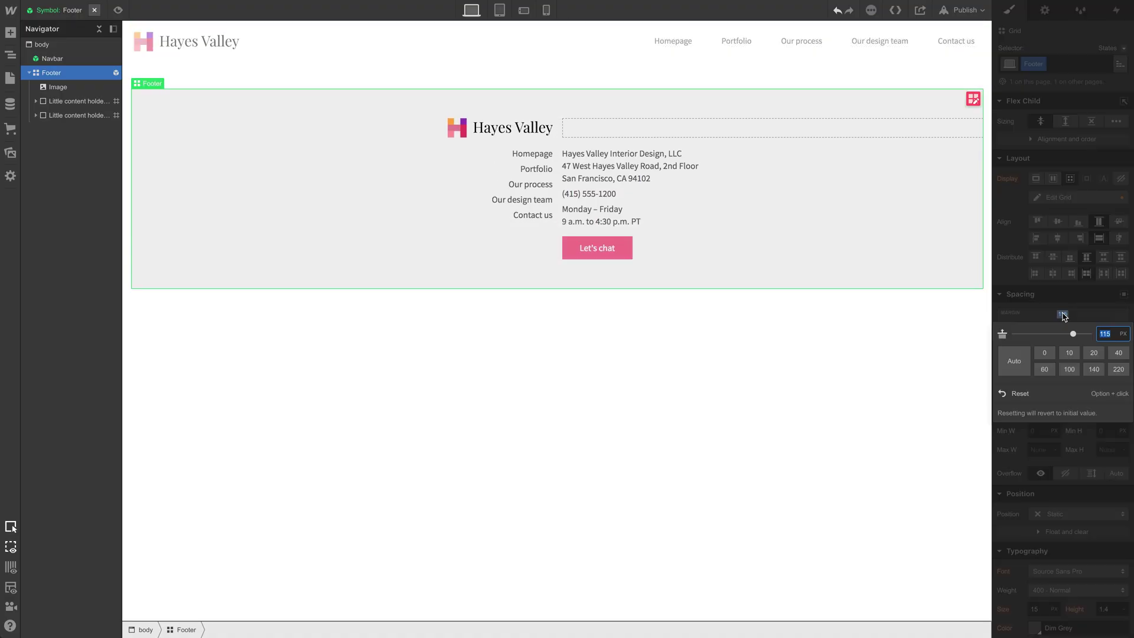
pyautogui.click(1014, 361)
pyautogui.doubleClick(815, 338)
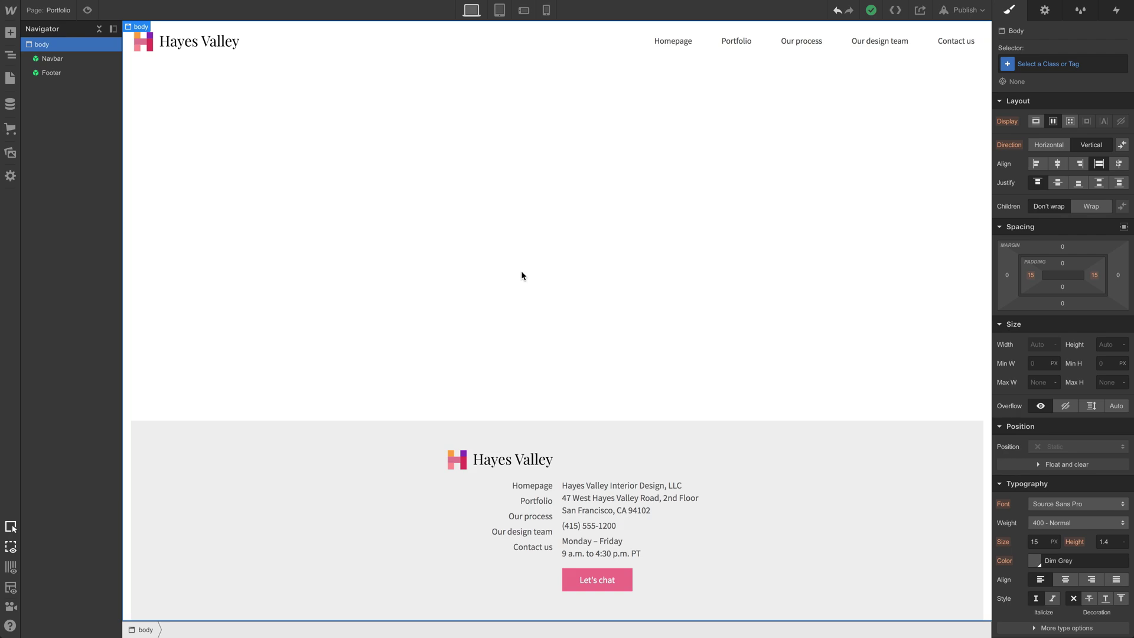
# Check the Portfolio page's layout at the tablet, phone landscape and phone portrait breakpoints, then return to the desktop view
pyautogui.click(499, 11)
pyautogui.click(524, 11)
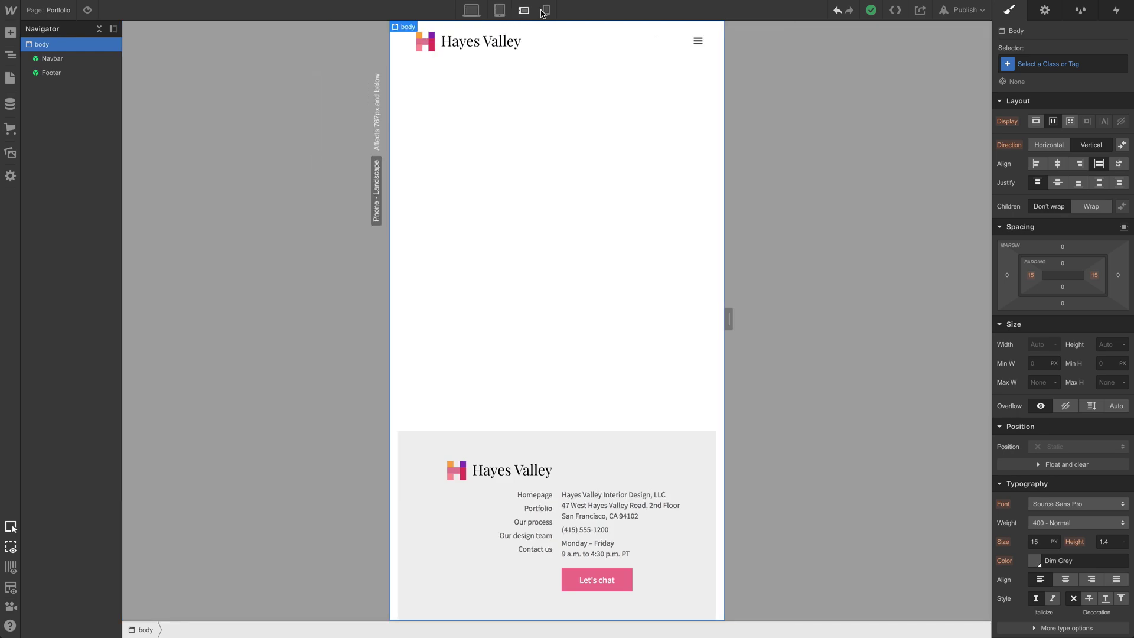
pyautogui.click(546, 11)
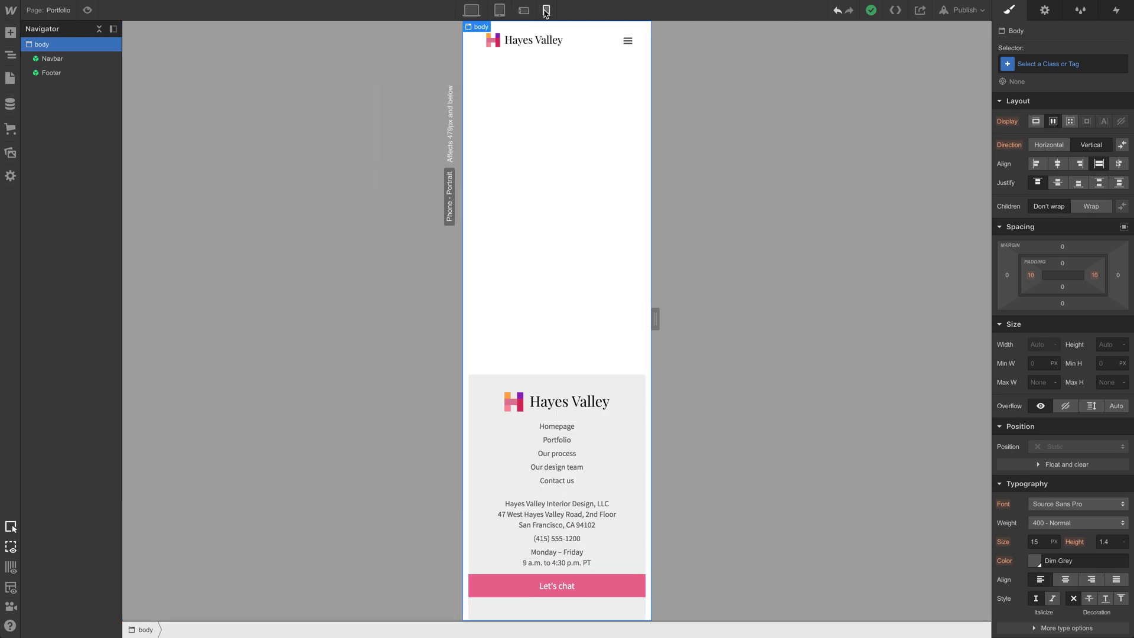
pyautogui.click(484, 16)
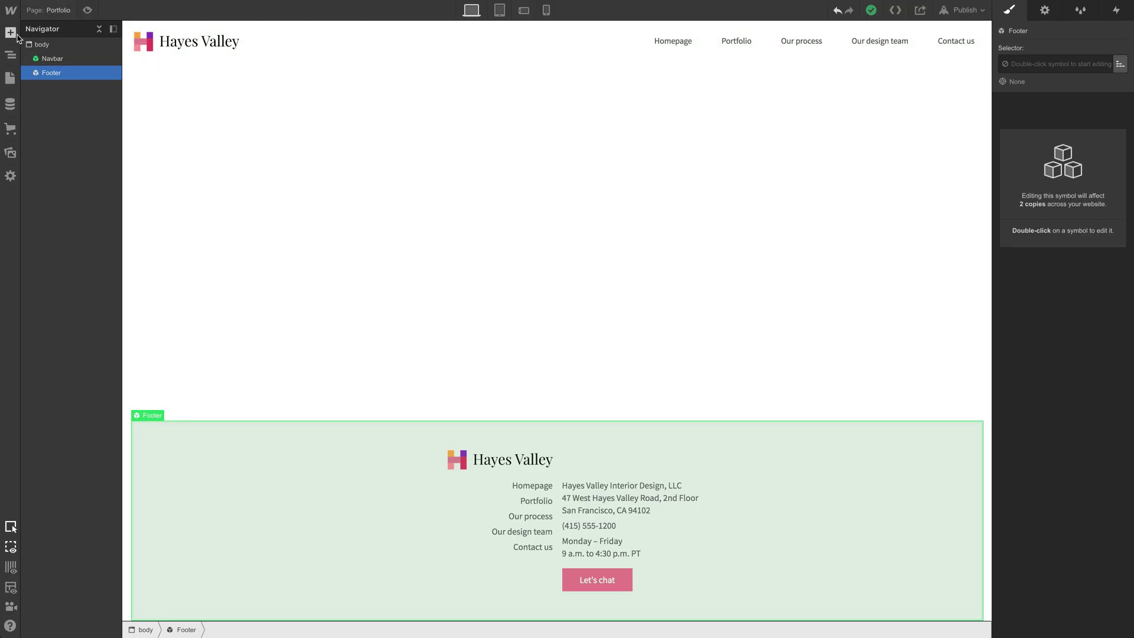
# Add a section between the Navbar and Footer with a new class Hero section and a height of 600 px
pyautogui.click(10, 32)
pyautogui.moveTo(50, 118); pyautogui.dragTo(273, 174)
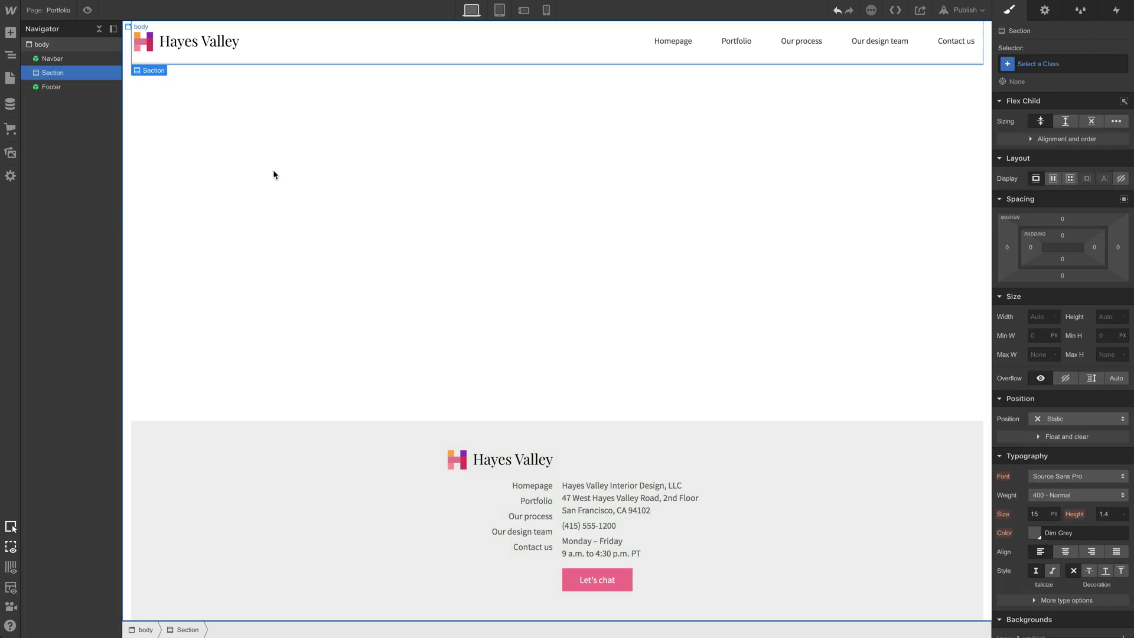
pyautogui.click(1039, 67)
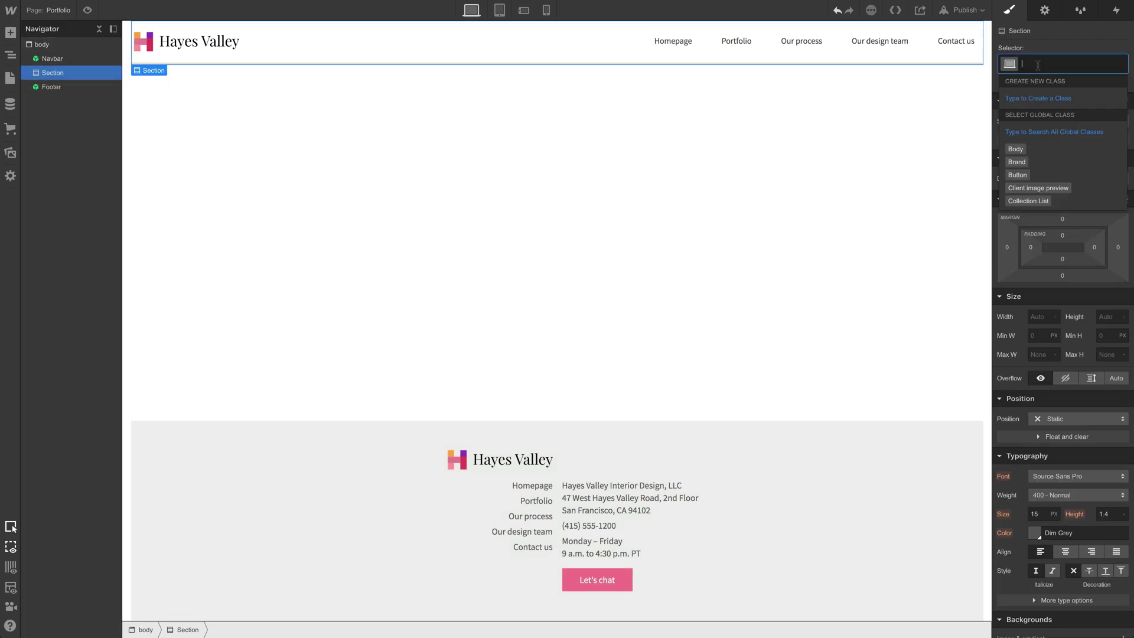
pyautogui.write('Hero section')
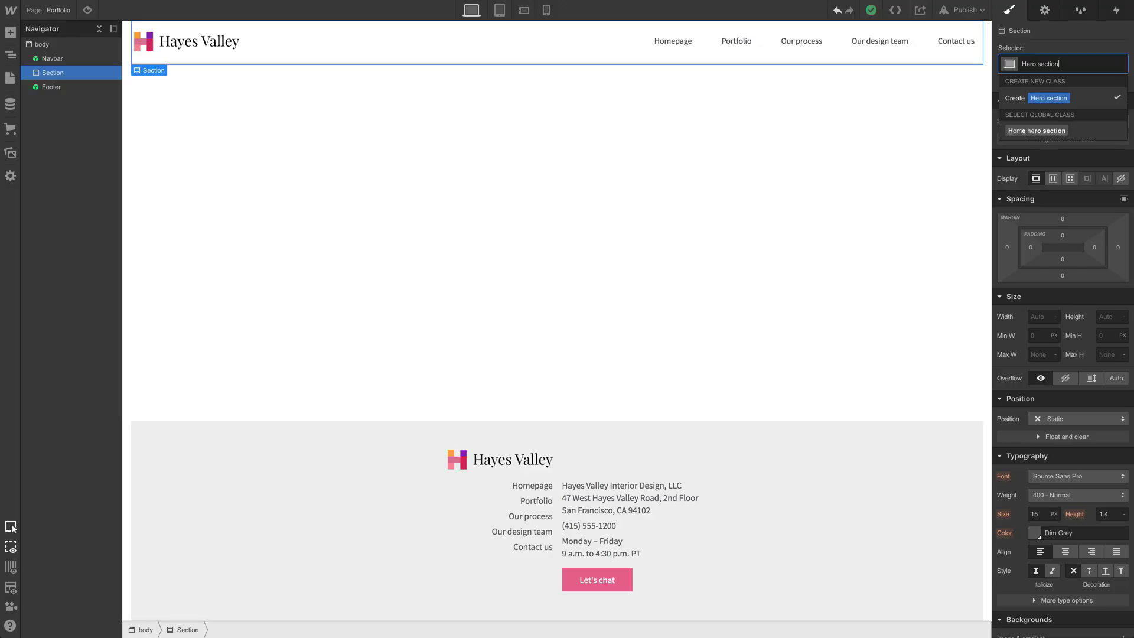
pyautogui.press('Return')
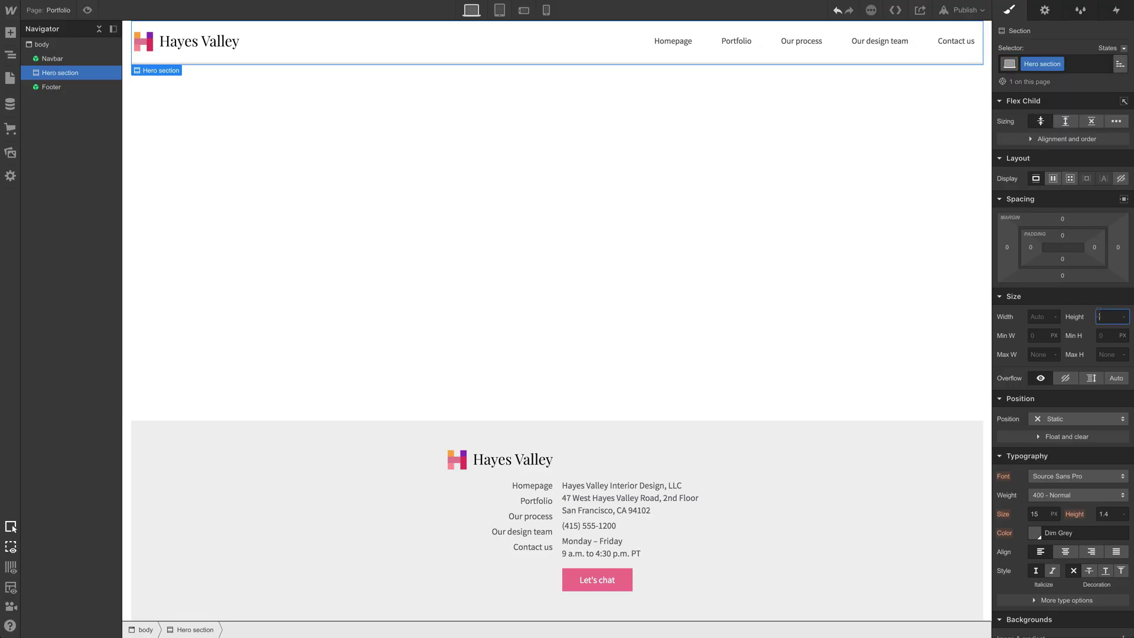
pyautogui.press('Return')
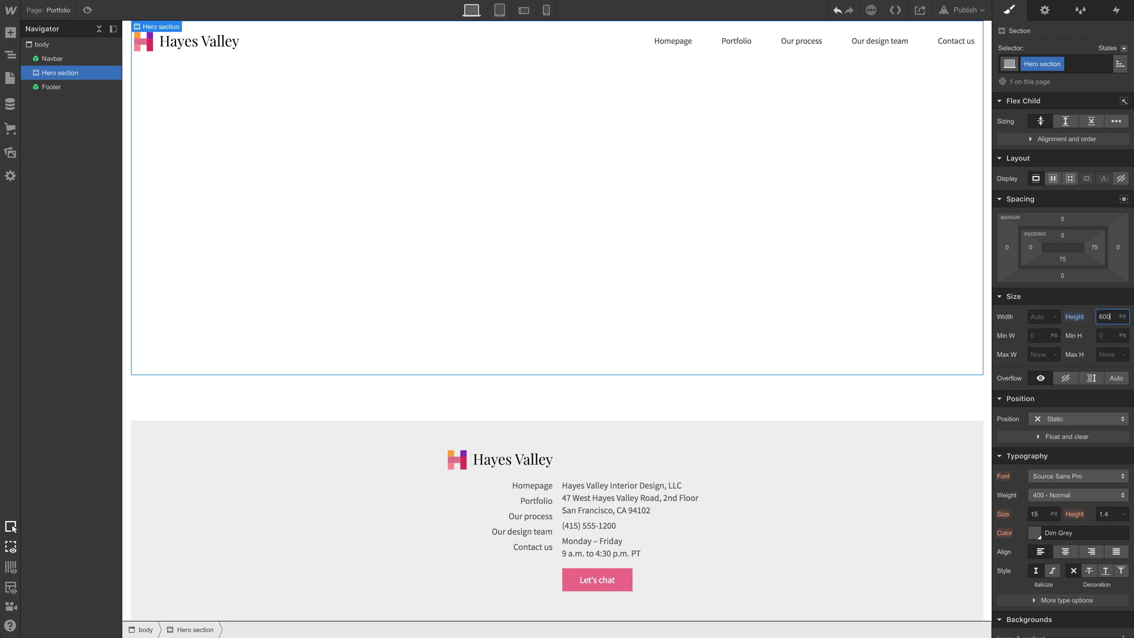
# Add an H1 heading inside the Hero section and give the section a top padding of 70 px
pyautogui.click(13, 35)
pyautogui.moveTo(39, 357); pyautogui.dragTo(257, 192)
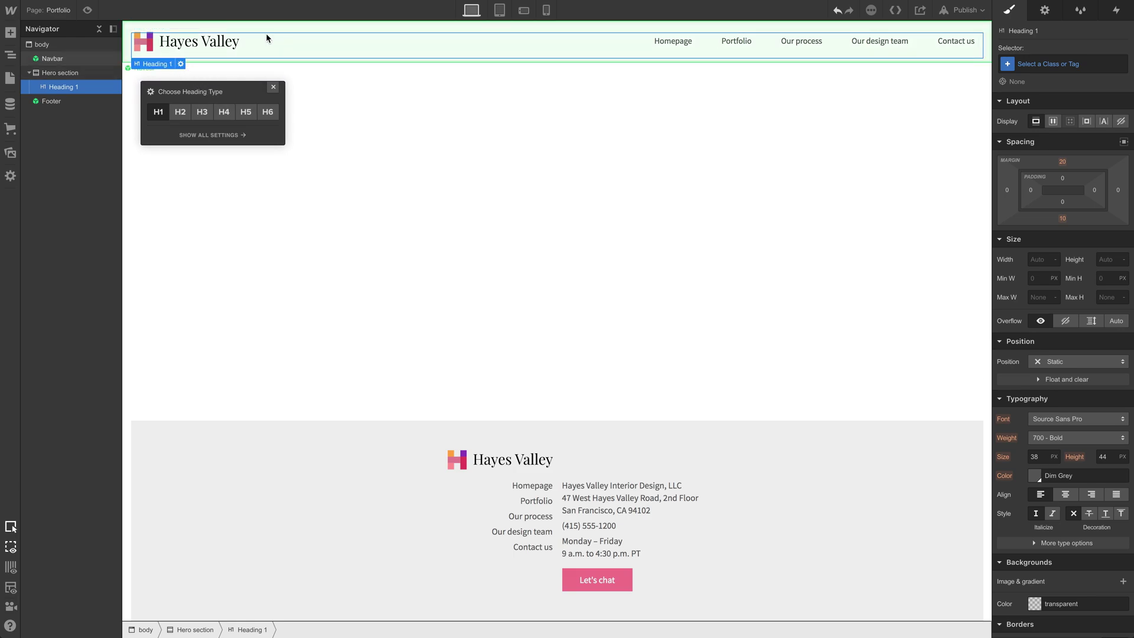
pyautogui.click(755, 182)
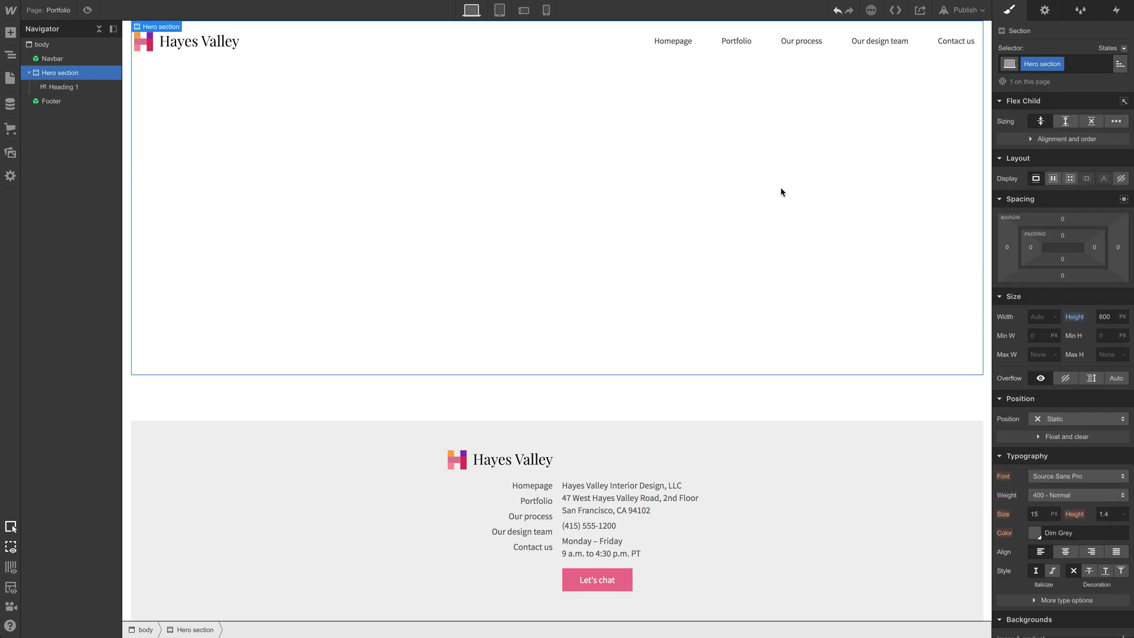
pyautogui.moveTo(1063, 235); pyautogui.dragTo(1071, 365)
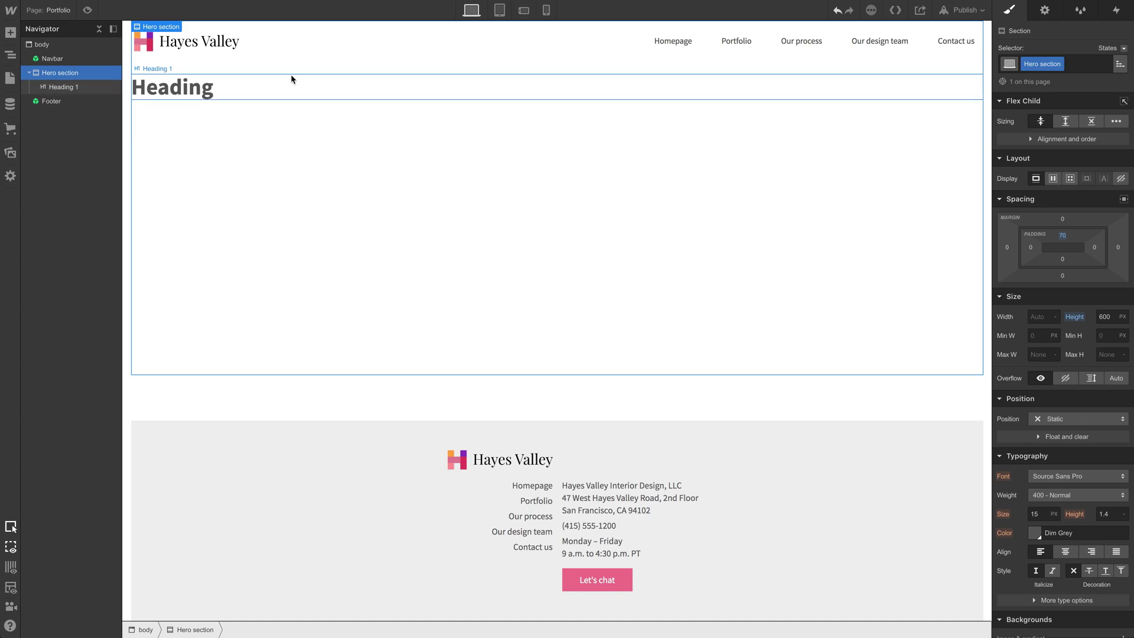
# Change the hero heading's text to "Explore our design work"
pyautogui.click(175, 95)
pyautogui.doubleClick(175, 93)
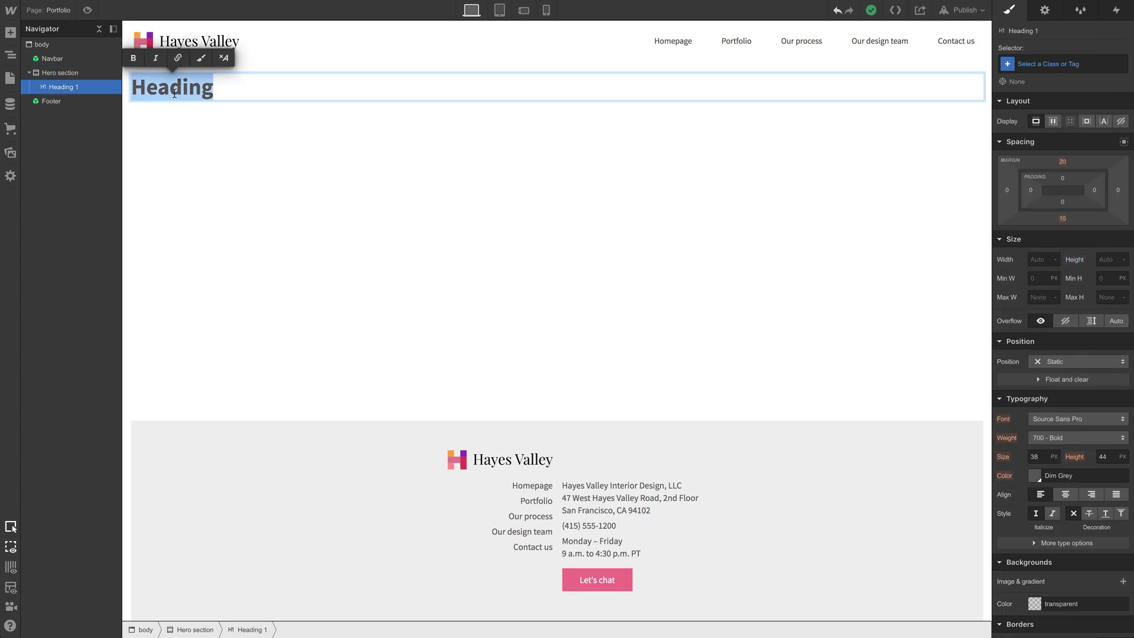
pyautogui.write('Ex')
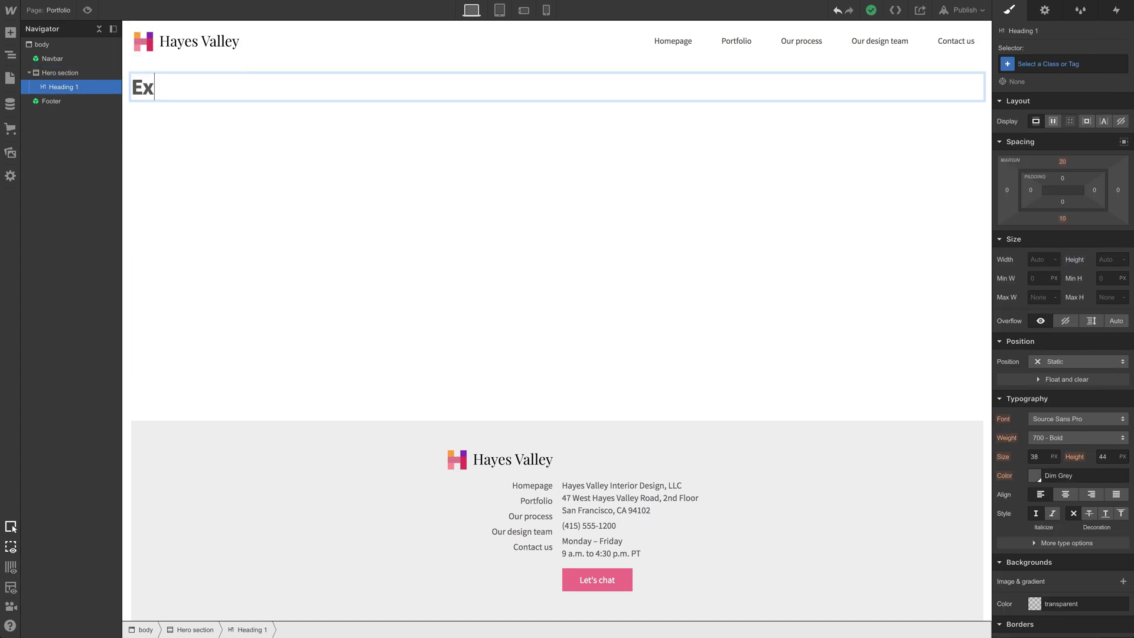
pyautogui.write('plore our design work')
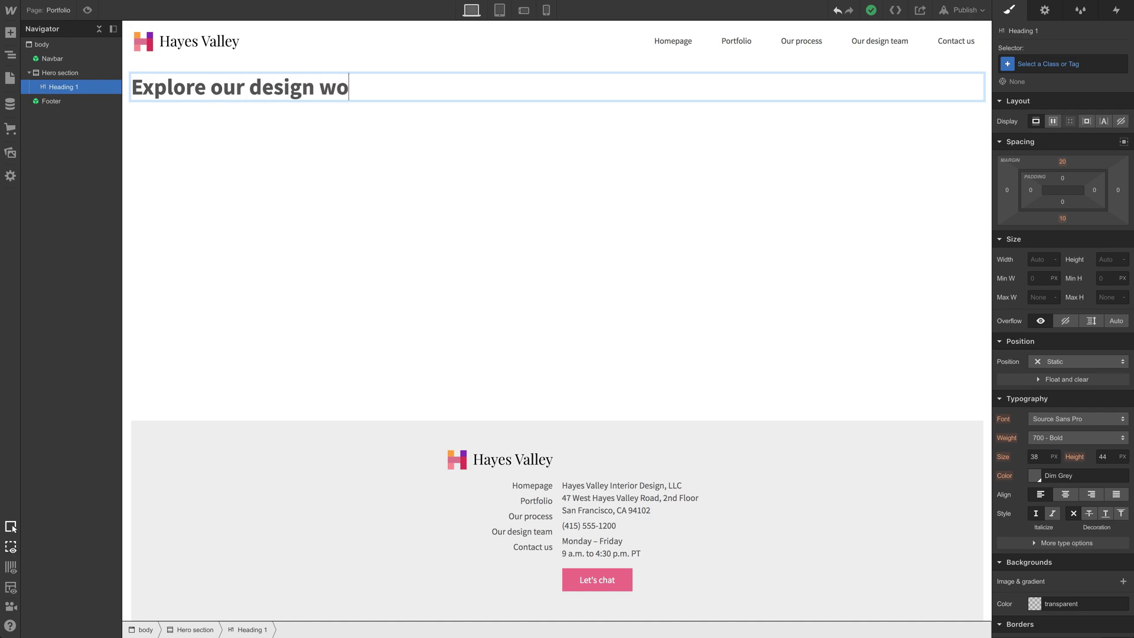
pyautogui.click(229, 139)
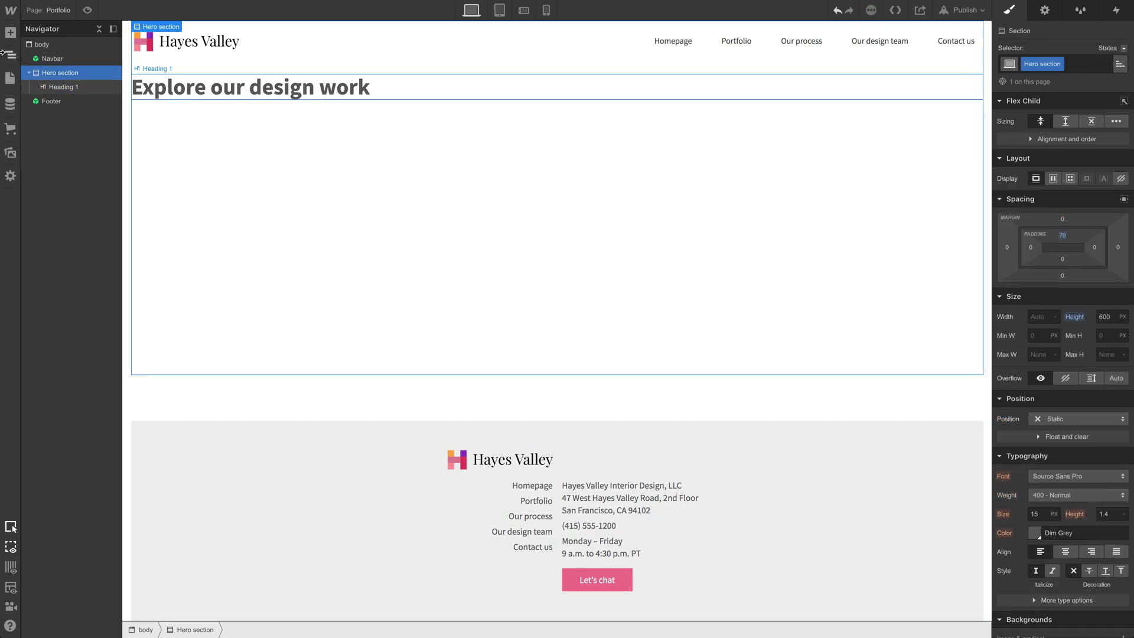
# Add a paragraph below the heading reading "Take a look at some of the recent interior design projects we’ve completed in the San Francisco Bay Area."
pyautogui.click(10, 33)
pyautogui.moveTo(93, 360); pyautogui.dragTo(274, 121)
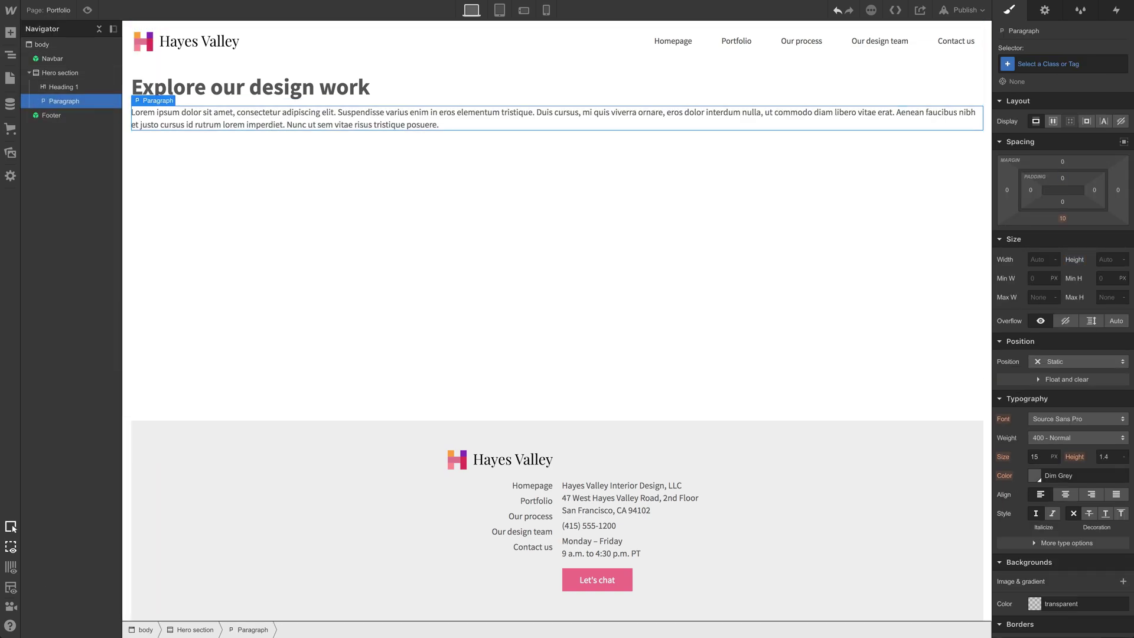
pyautogui.doubleClick(469, 119)
pyautogui.hotkey('ctrl', 'a')
pyautogui.write('Take a look at some of the recent interior design projects we’ve completed in the San Francisco Bay Area.')
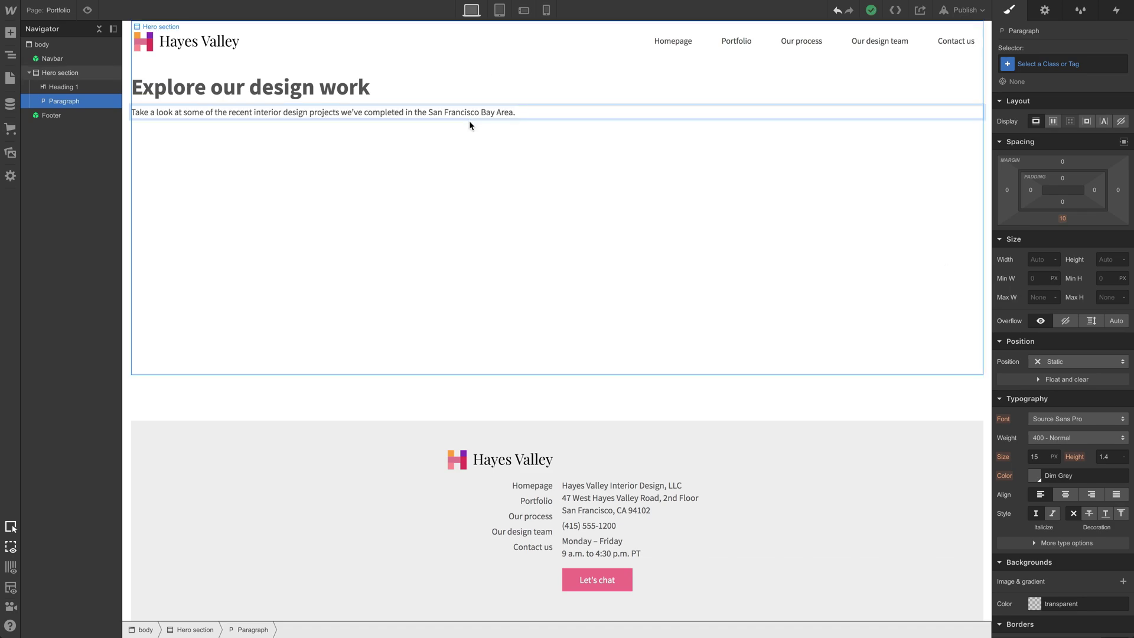
pyautogui.click(470, 128)
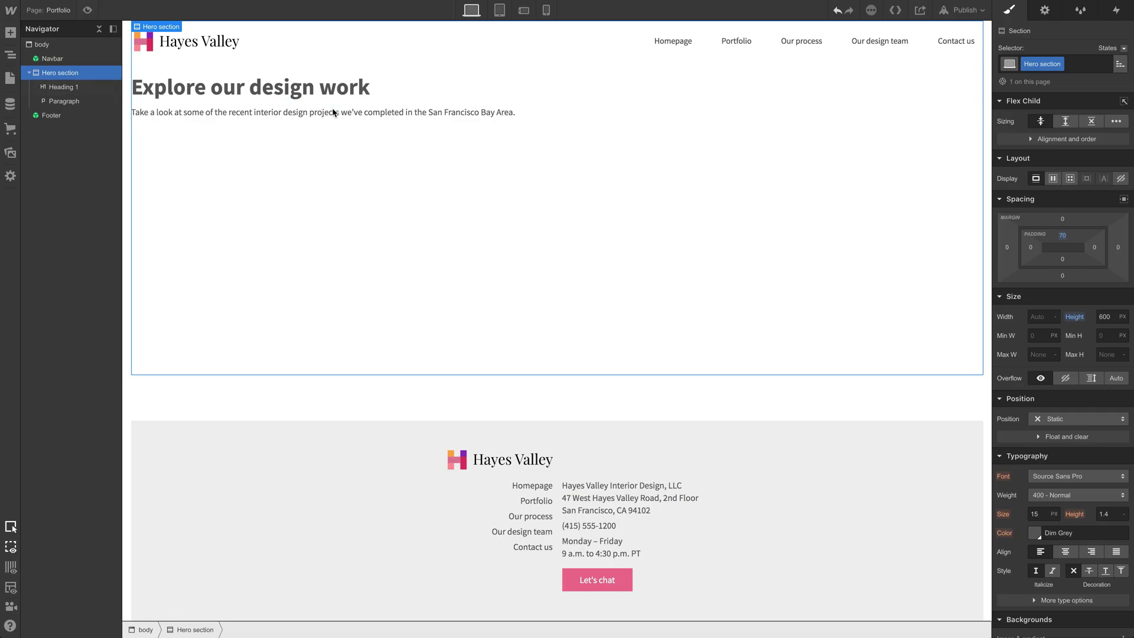
# Apply the existing Major heading class to the hero heading and add a combo class named Secondary
pyautogui.click(329, 113)
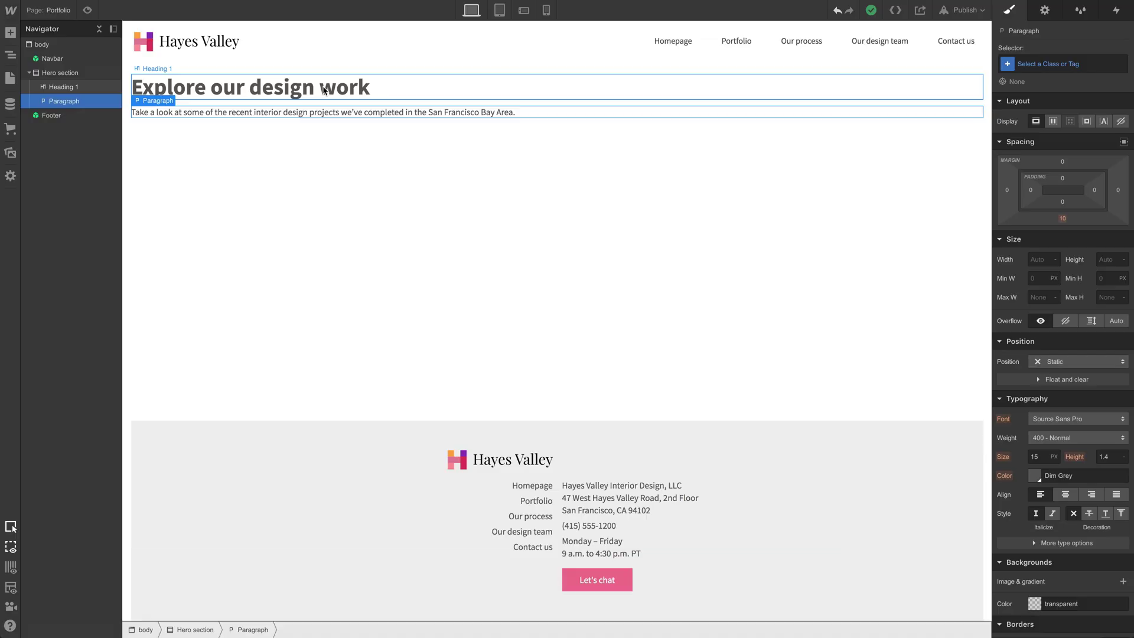
pyautogui.click(325, 90)
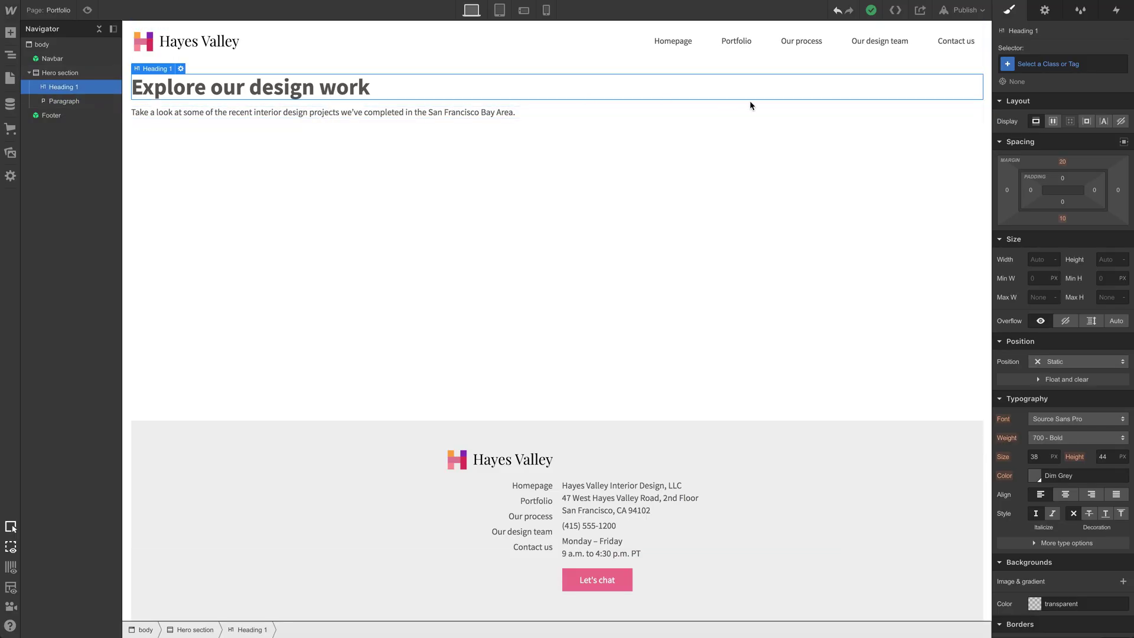
pyautogui.click(1067, 65)
pyautogui.write('major')
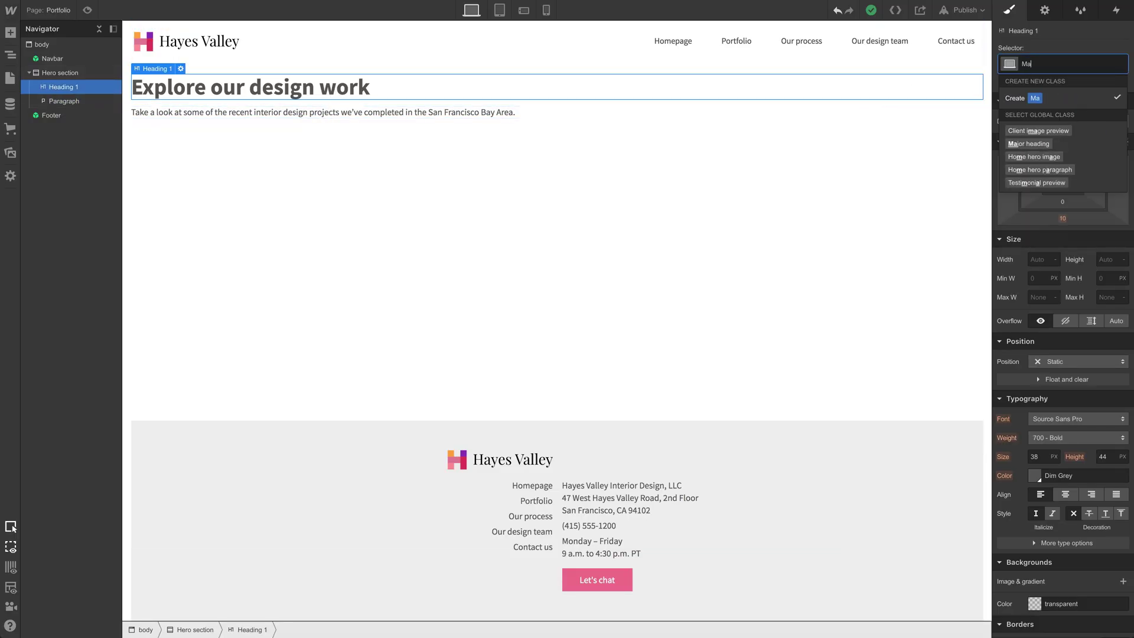
pyautogui.press('Return')
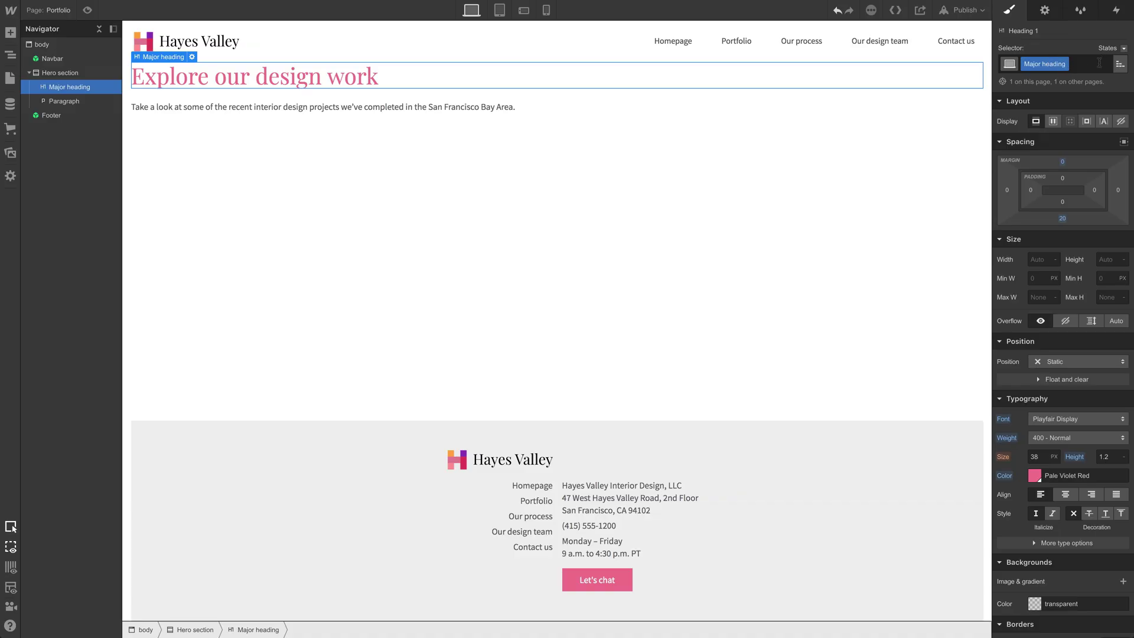
pyautogui.click(1100, 63)
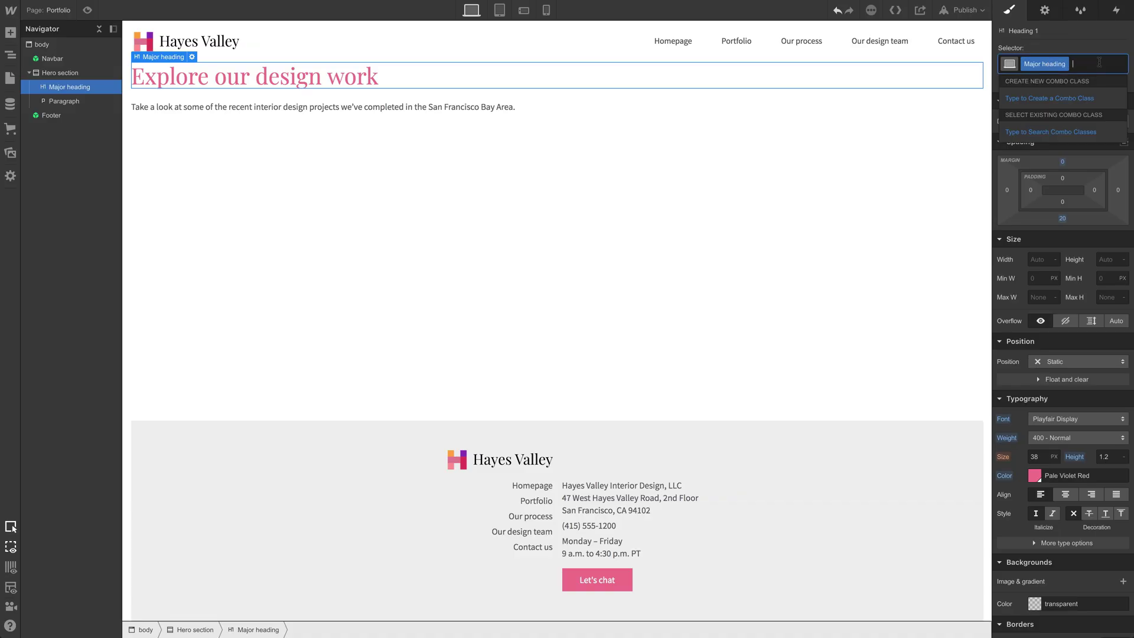
pyautogui.write('Secondary')
pyautogui.press('Return')
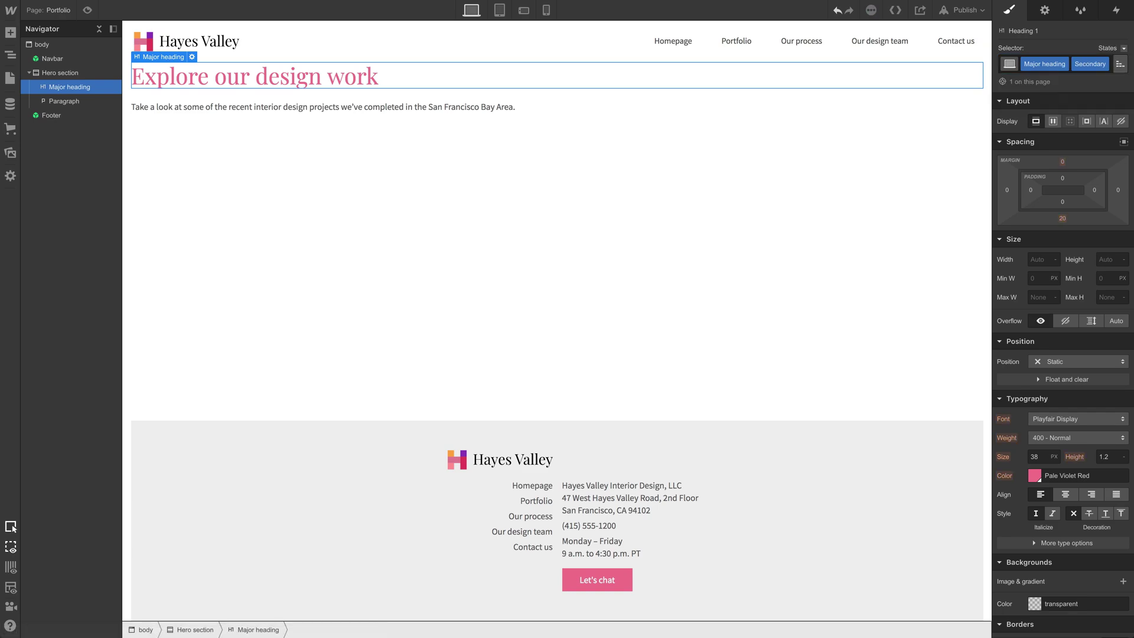
# Set the hero heading's text color to black at 87% opacity and its bottom margin to 10 px
pyautogui.scroll(-1, 1088, 408)
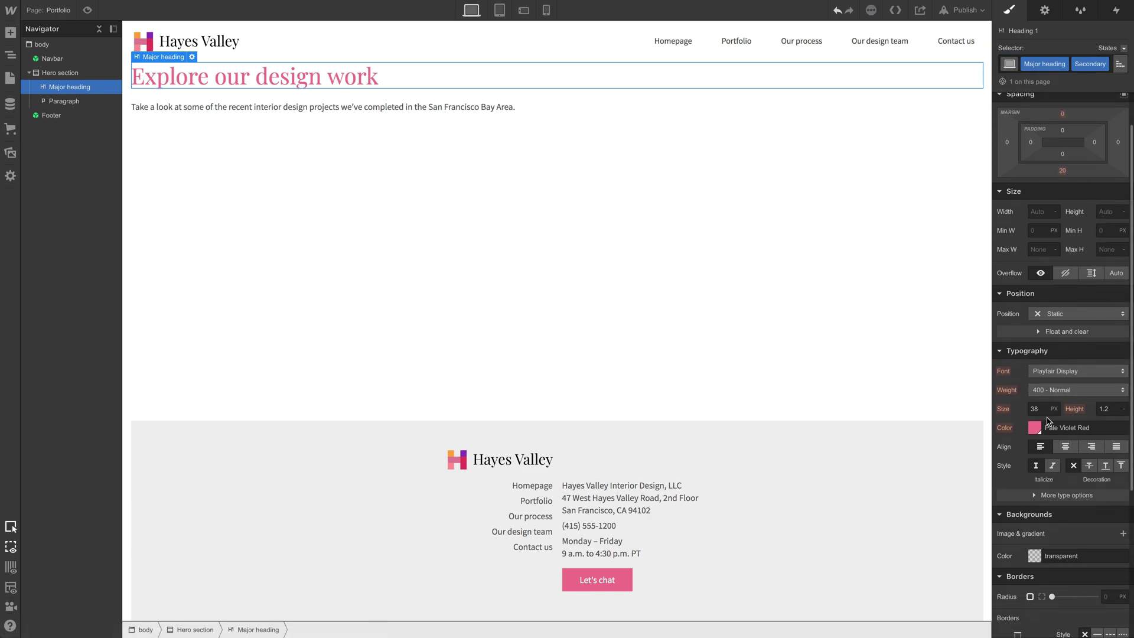
pyautogui.click(1035, 428)
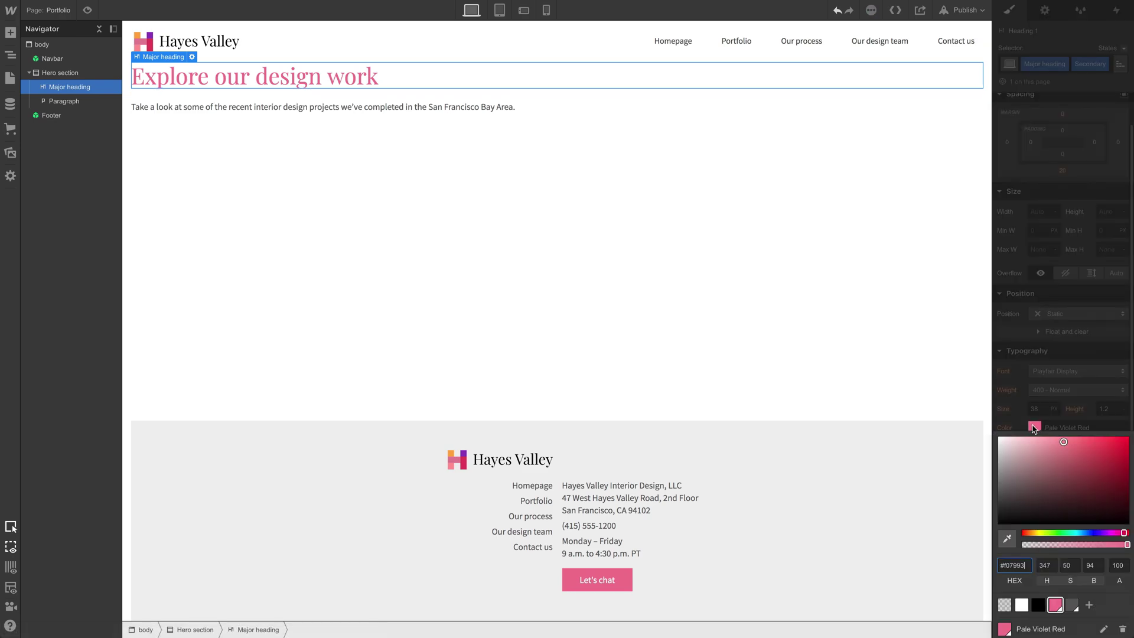
pyautogui.click(1038, 604)
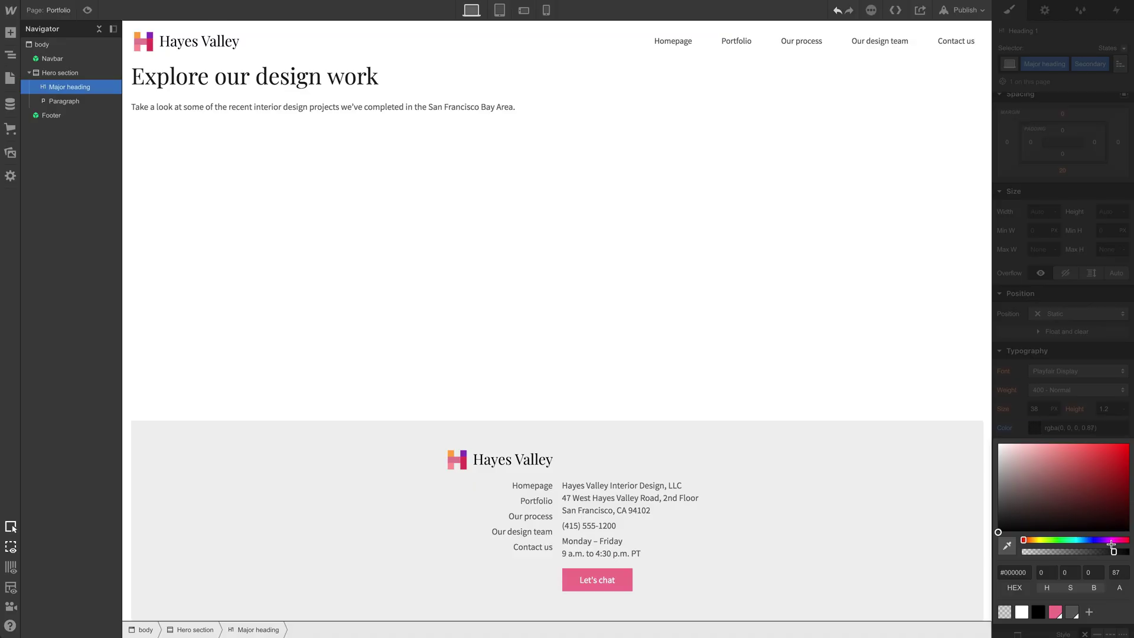
pyautogui.click(1090, 378)
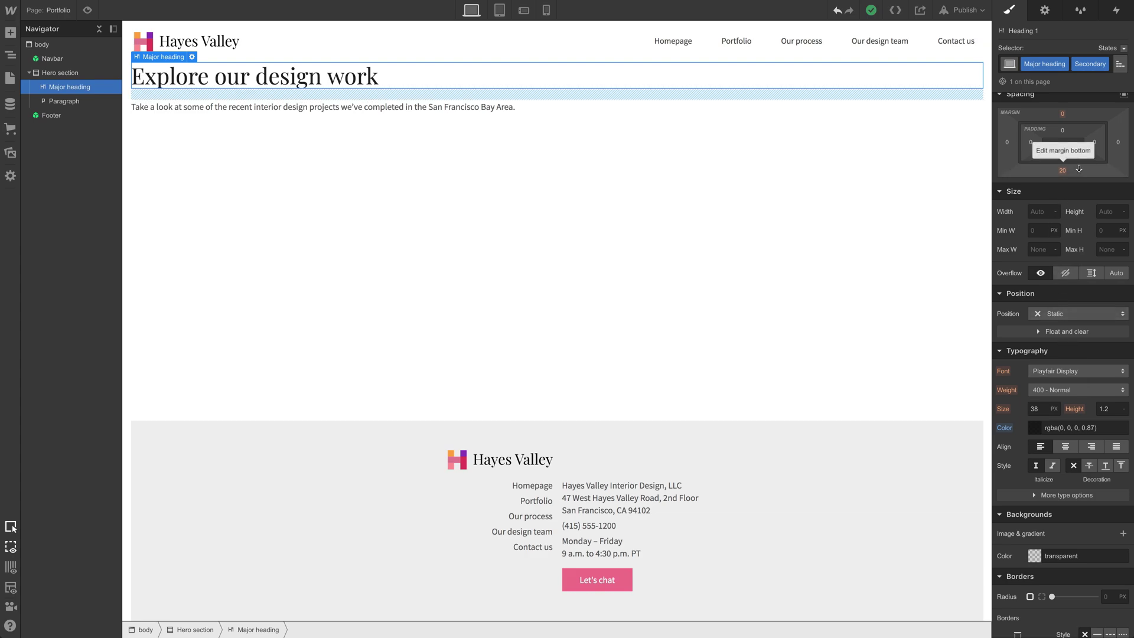
pyautogui.moveTo(1080, 168); pyautogui.dragTo(1082, 150)
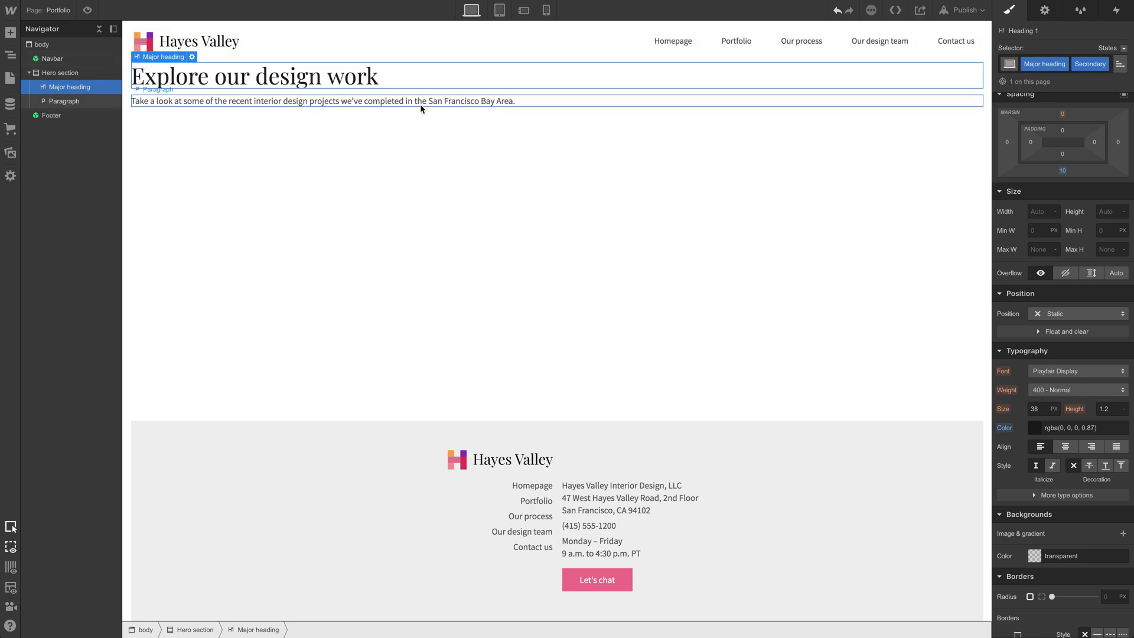
# Give the hero paragraph a new class Hero paragraph and a maximum width of 460 px
pyautogui.click(446, 106)
pyautogui.click(1045, 62)
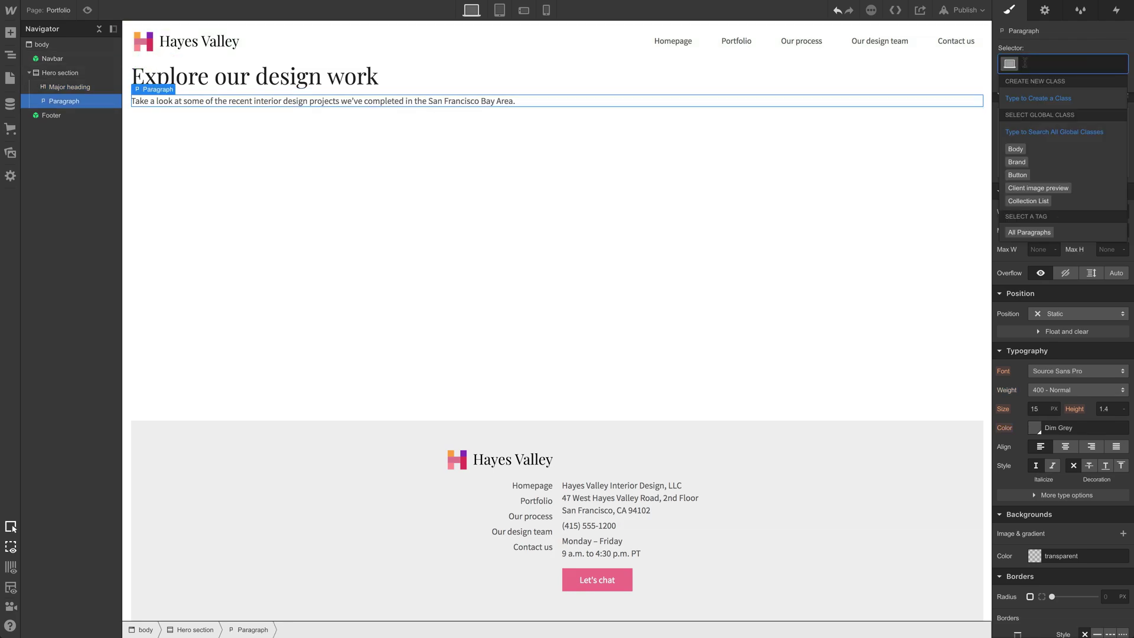
pyautogui.write('Hero paragraph')
pyautogui.press('Return')
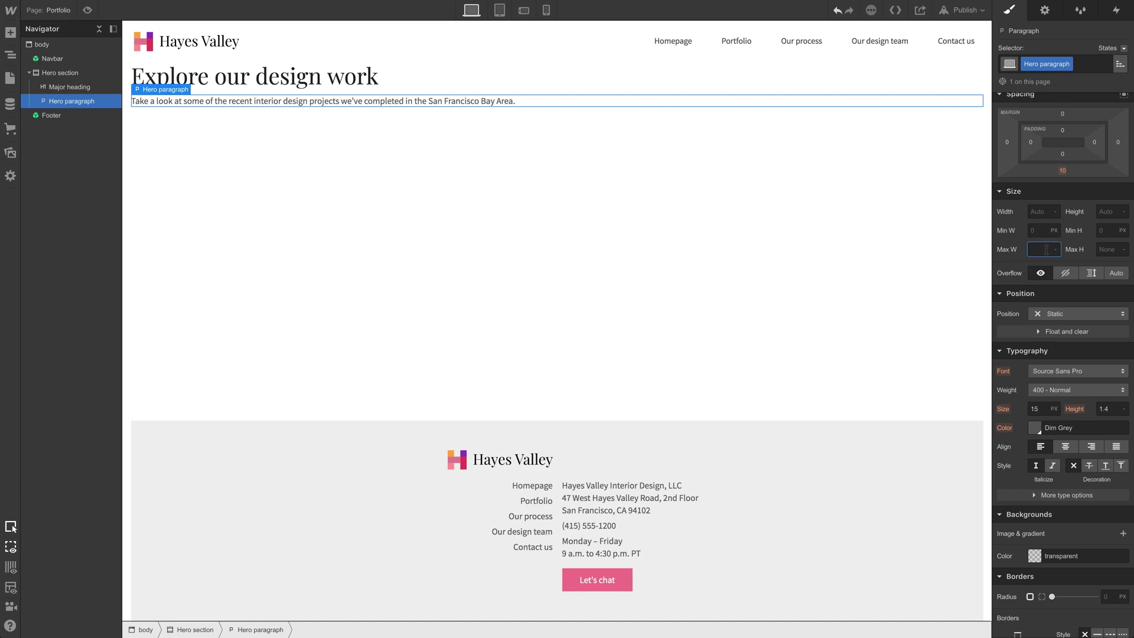
pyautogui.press('Return')
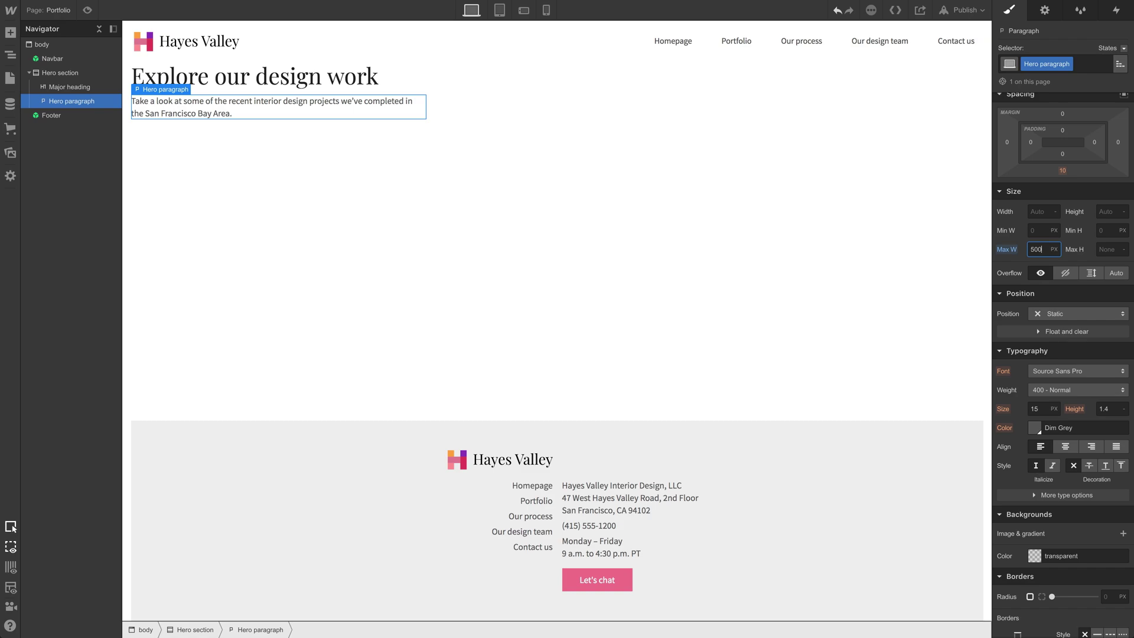
pyautogui.hotkey('shift', 'Down')
pyautogui.hotkey('shift', 'Down')
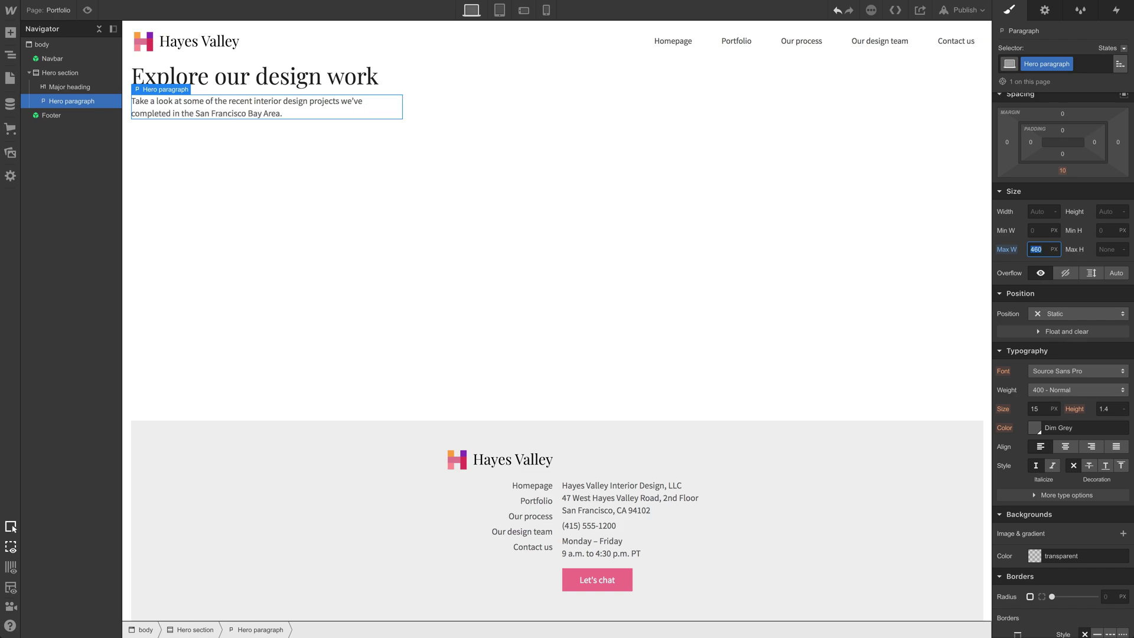
# Lay out the Hero section as a vertical flexbox with its children aligned to the start and justified to the end
pyautogui.click(674, 158)
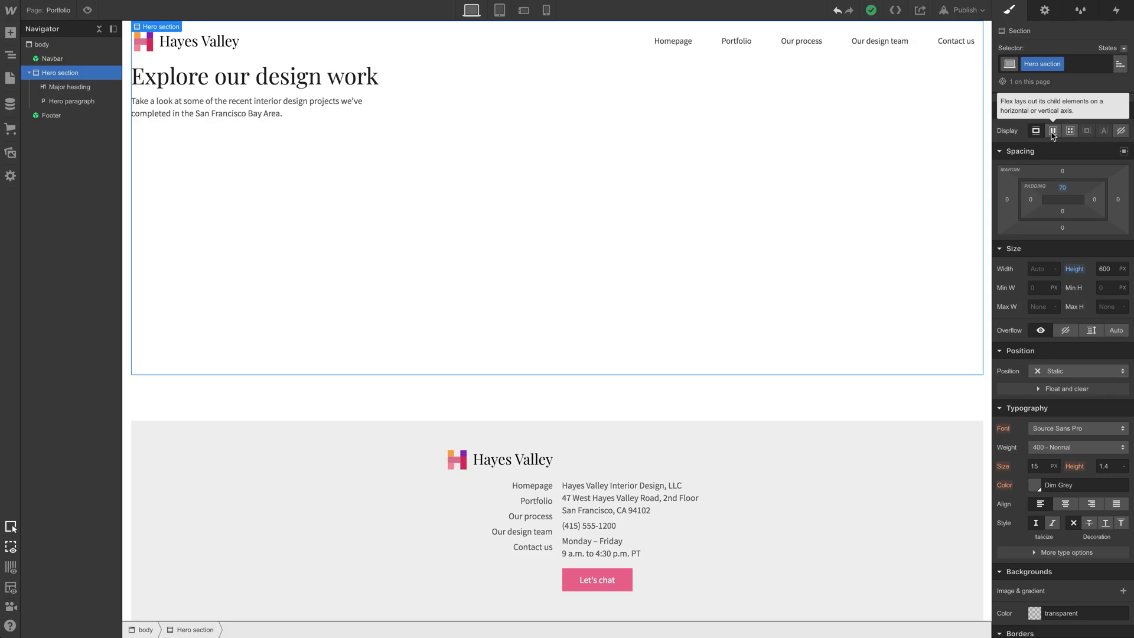
pyautogui.click(1053, 131)
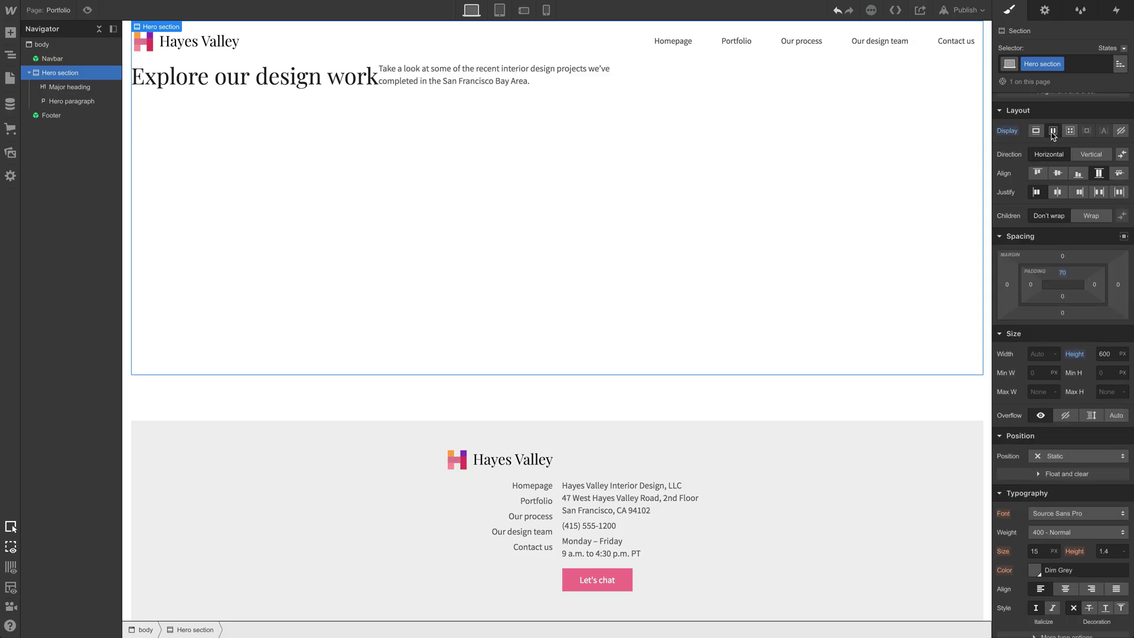
pyautogui.click(1092, 154)
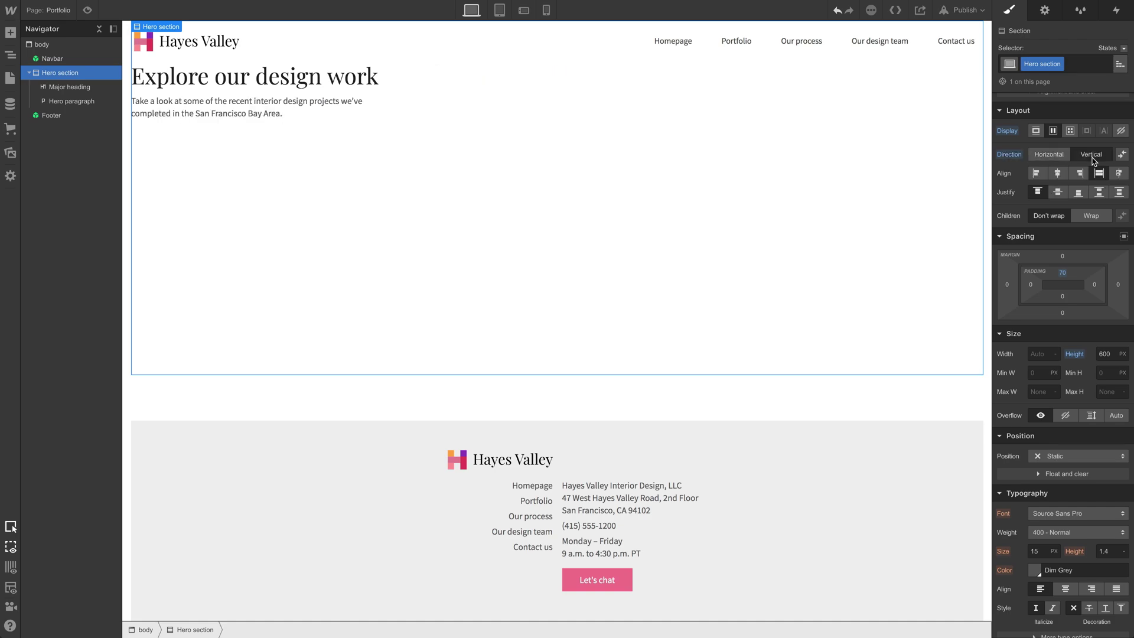
pyautogui.click(1078, 193)
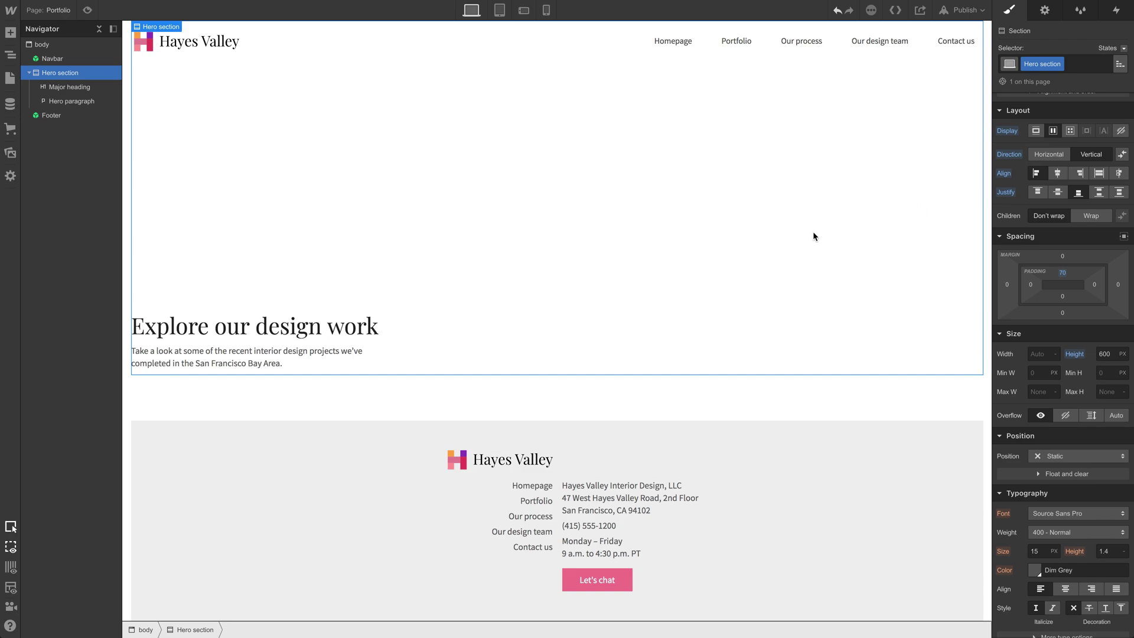
# Set the Hero section's padding to 60 px on all four sides
pyautogui.click(326, 329)
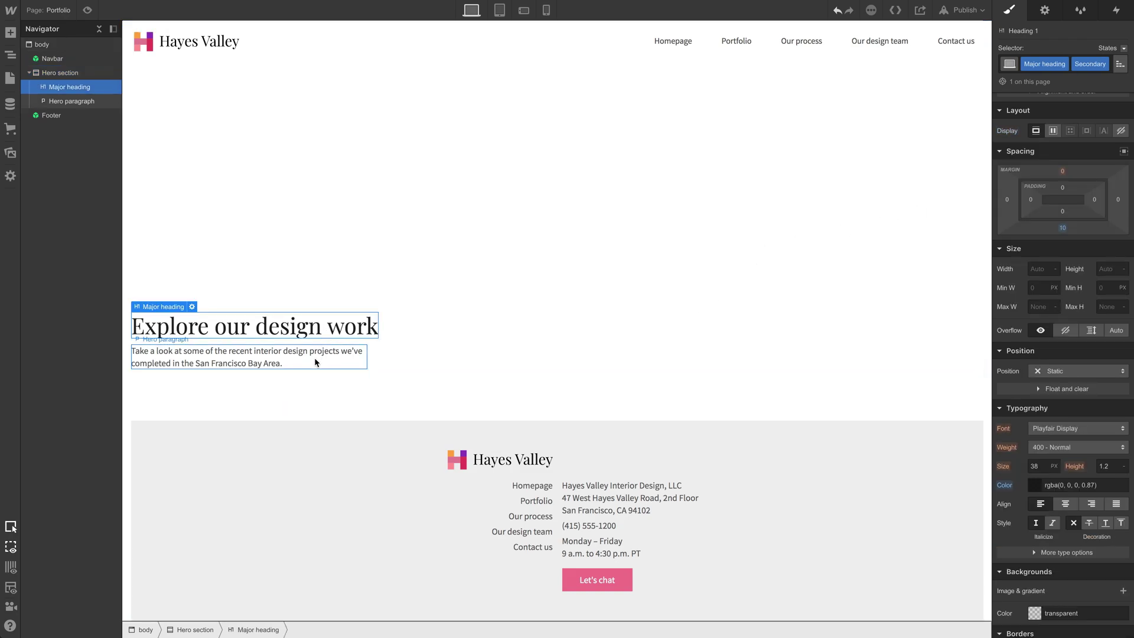
pyautogui.click(315, 363)
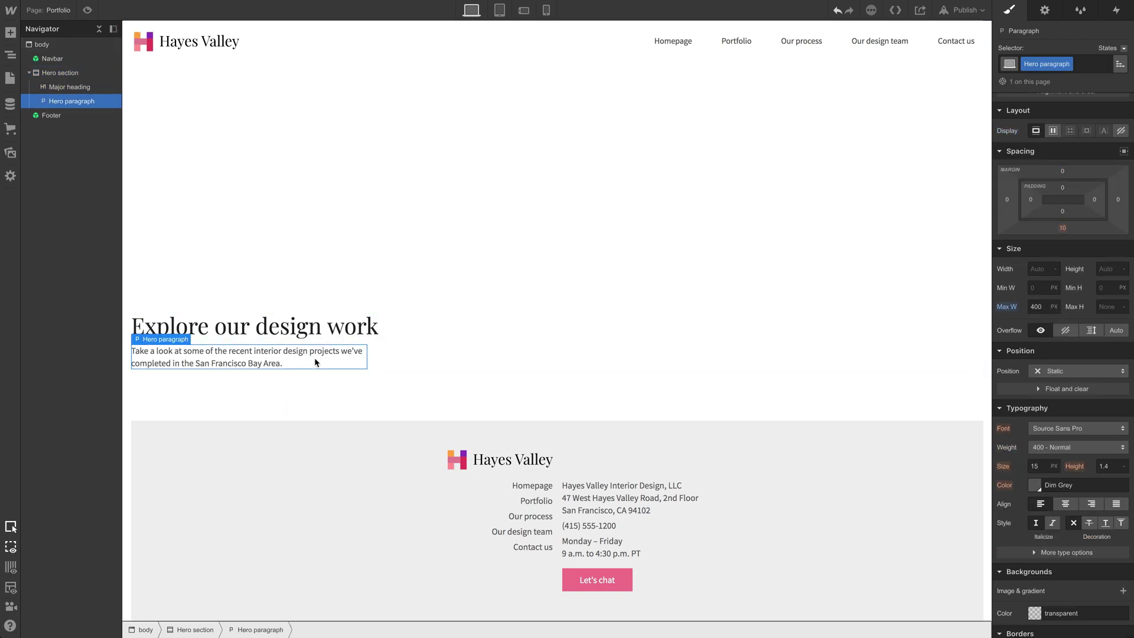
pyautogui.click(522, 301)
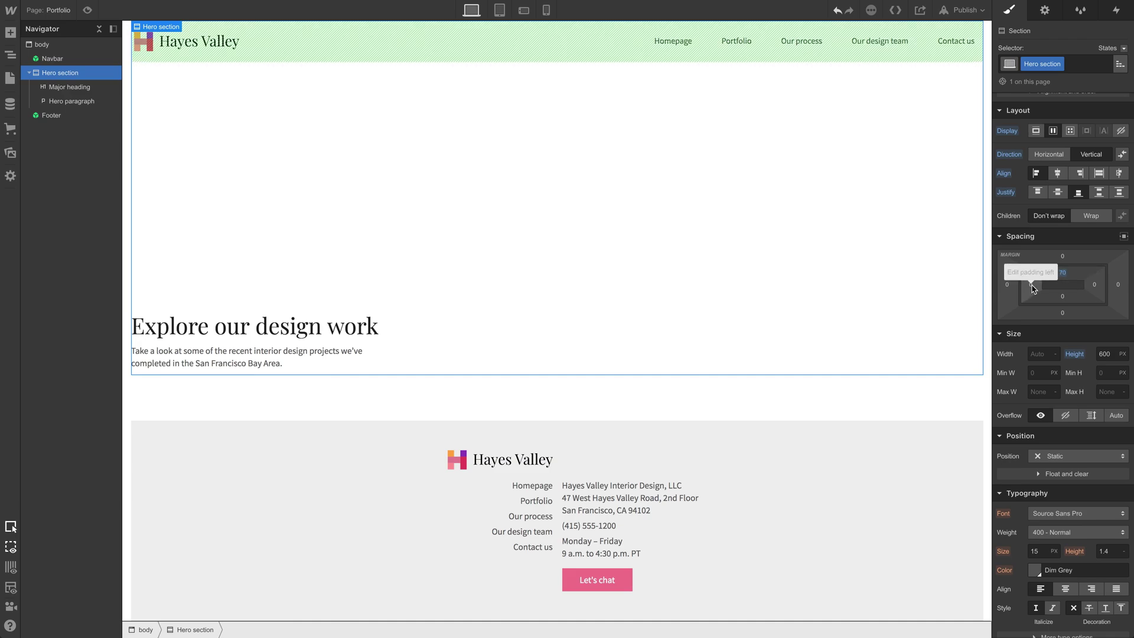
pyautogui.moveTo(1026, 290); pyautogui.dragTo(1132, 270)
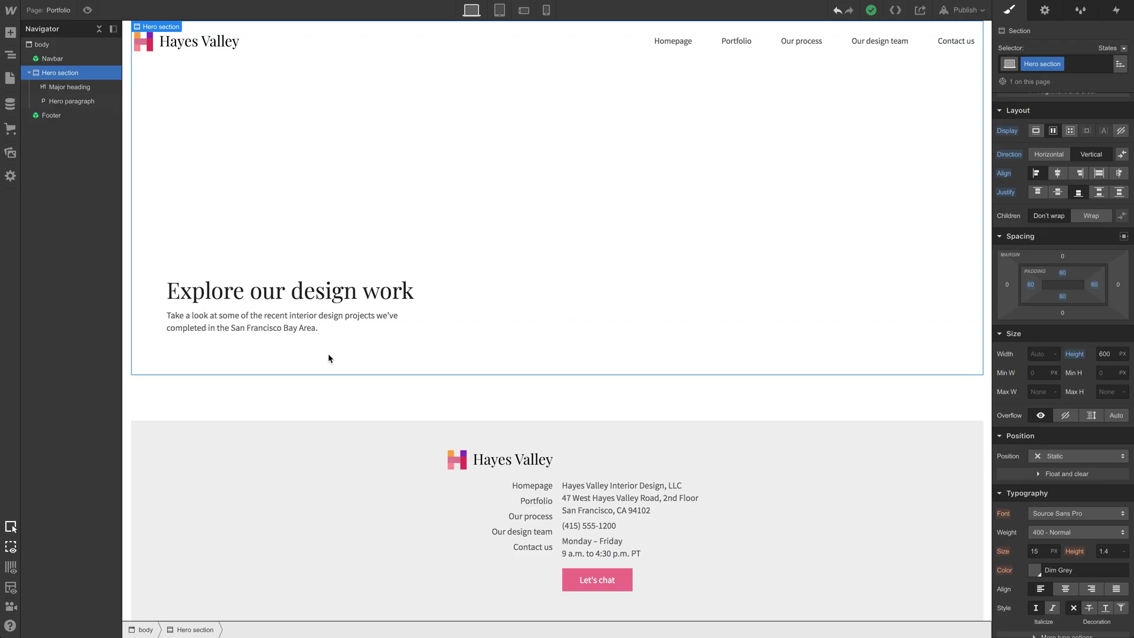
# Set the hero paragraph's bottom margin to 0
pyautogui.click(298, 323)
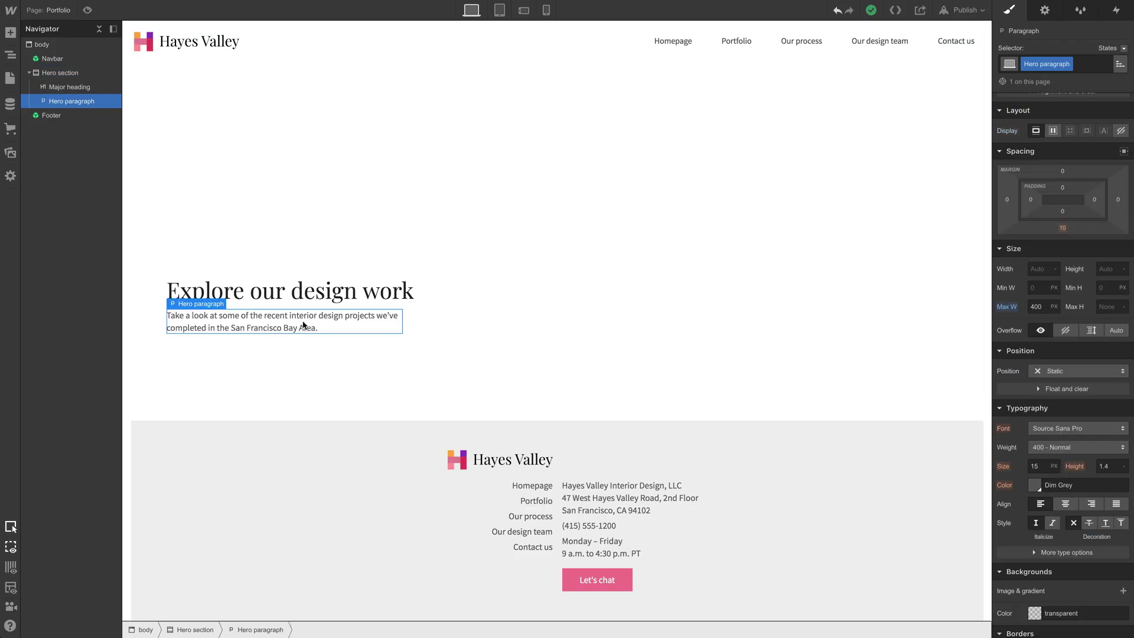
pyautogui.click(1063, 228)
pyautogui.write('0')
pyautogui.press('Return')
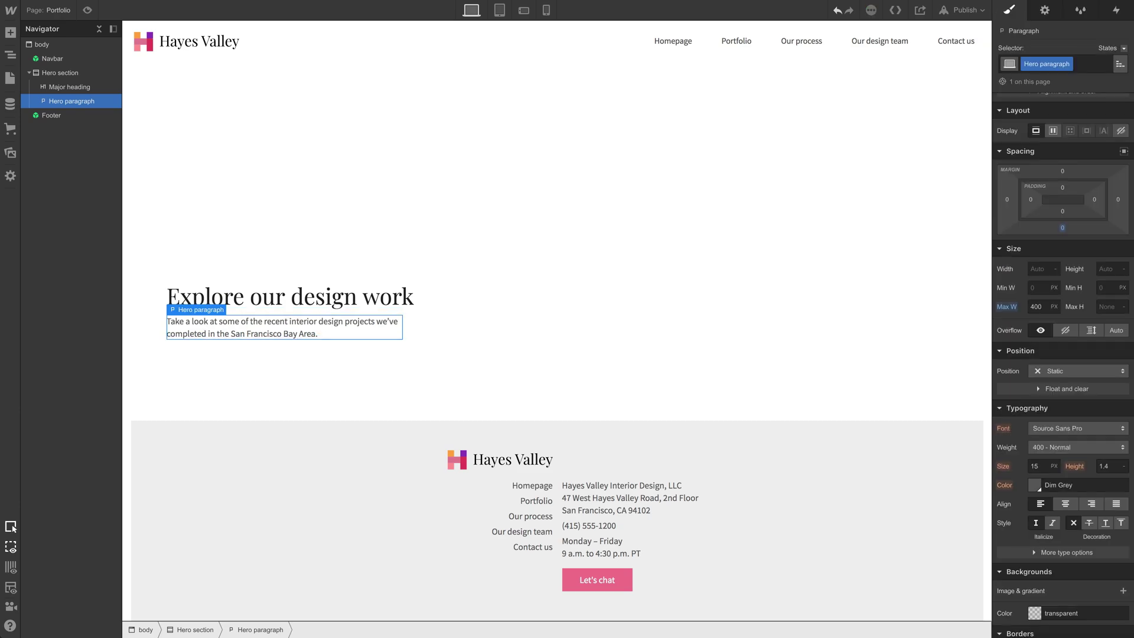
# Add a combo class named Portfolio to the Hero section
pyautogui.click(650, 247)
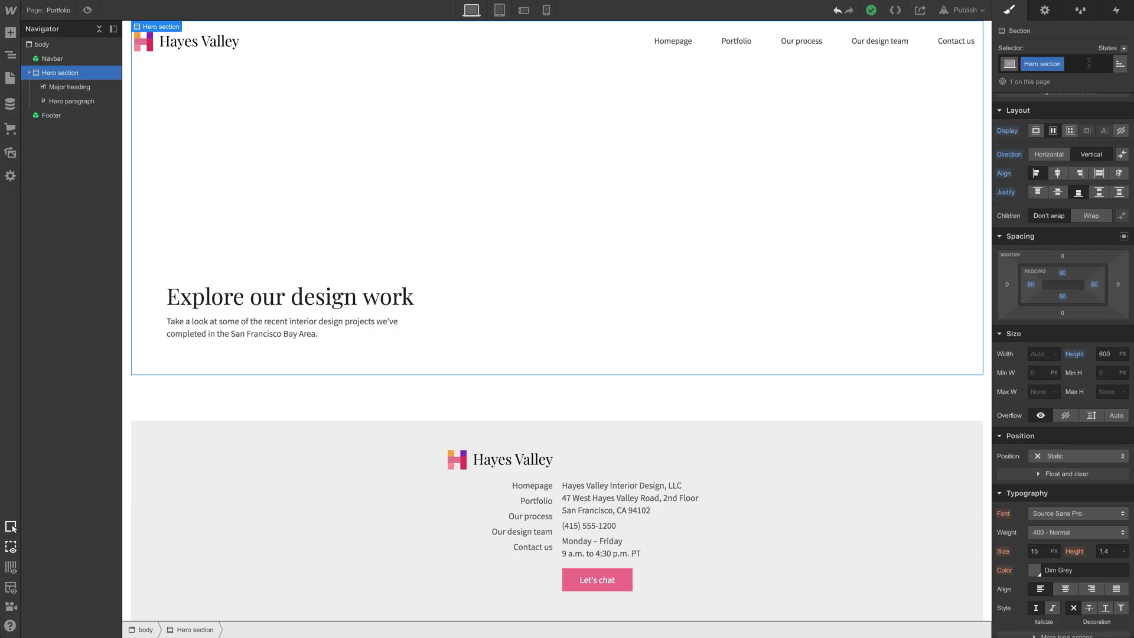
pyautogui.click(1089, 63)
pyautogui.write('Portfolio')
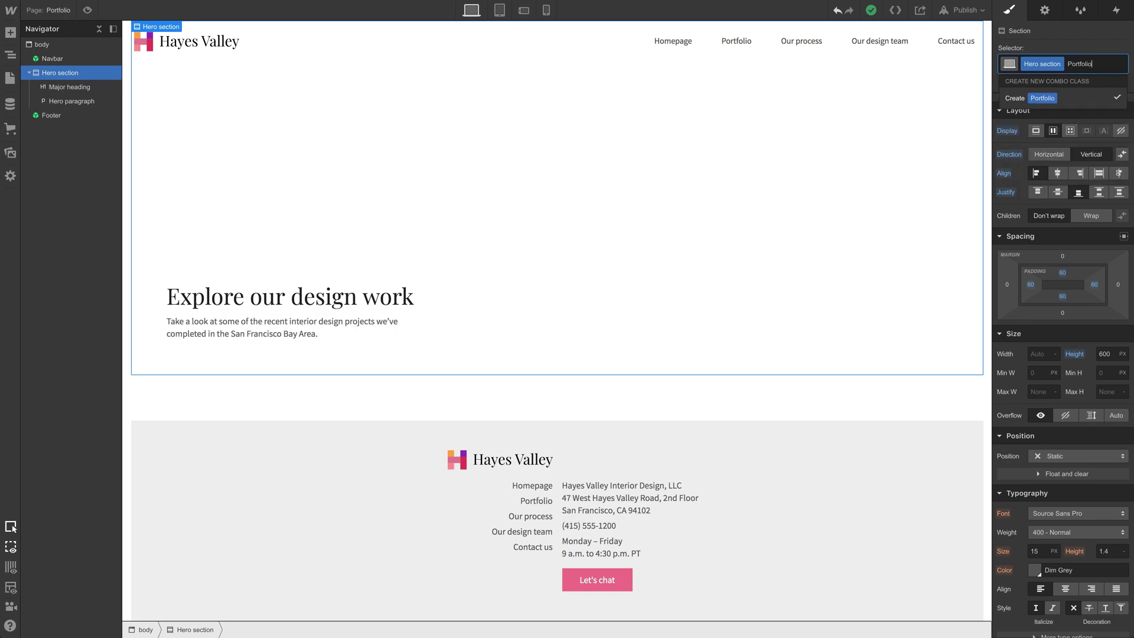
pyautogui.press('Return')
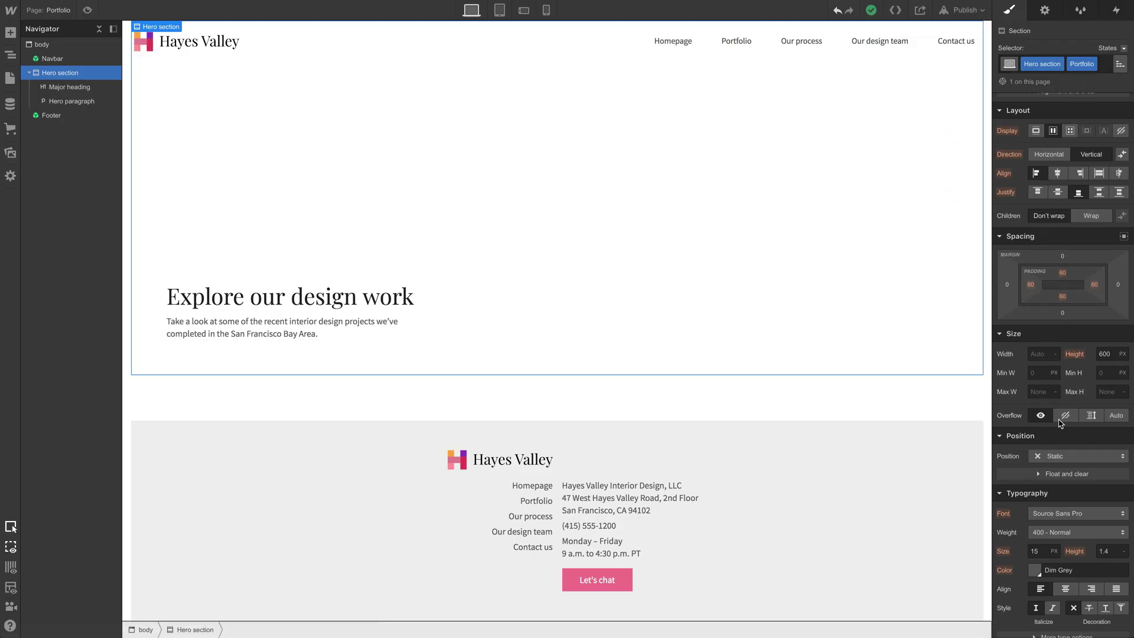
# Give the Hero section the background image Featured design 2.jpg, sized to Cover and positioned at the center (50%, 50%)
pyautogui.scroll(-5, 1075, 453)
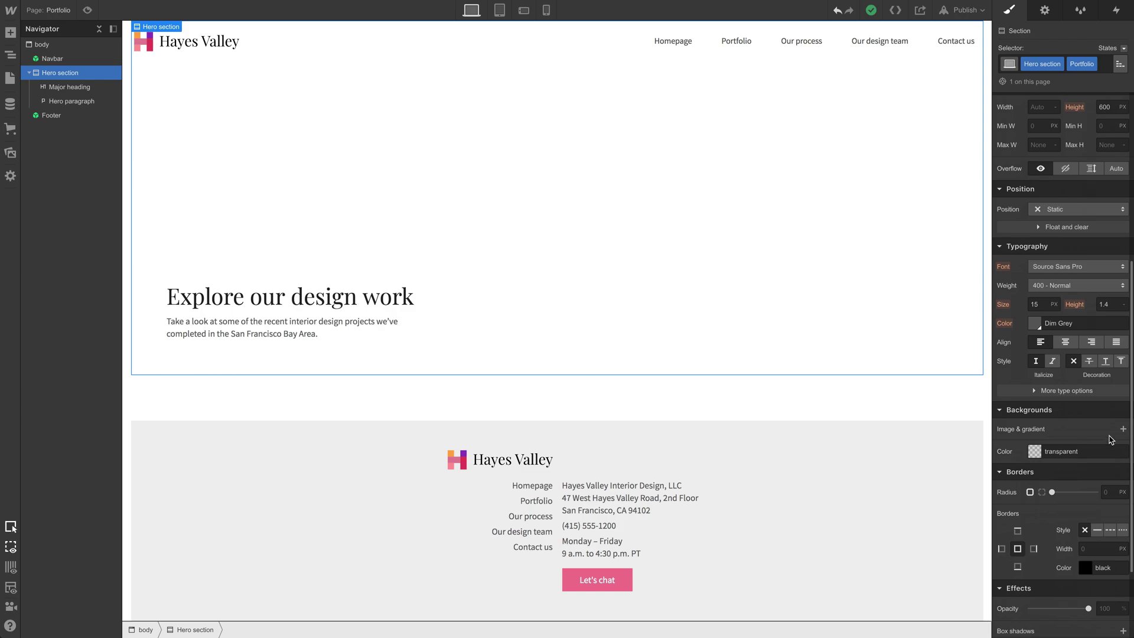
pyautogui.click(1123, 430)
pyautogui.click(1079, 488)
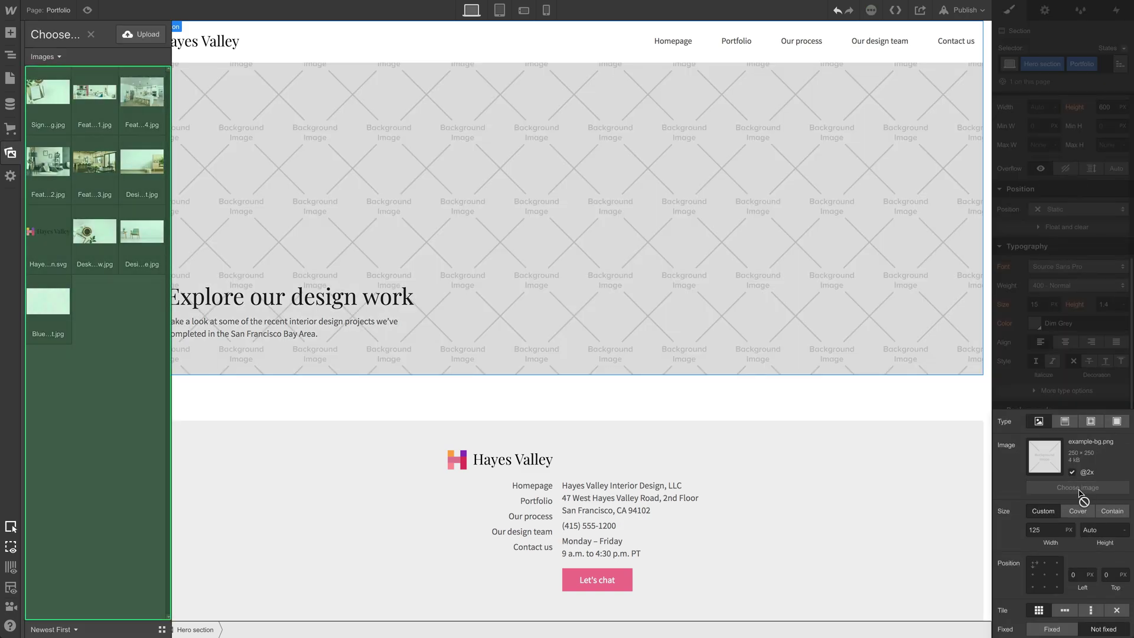
pyautogui.click(55, 180)
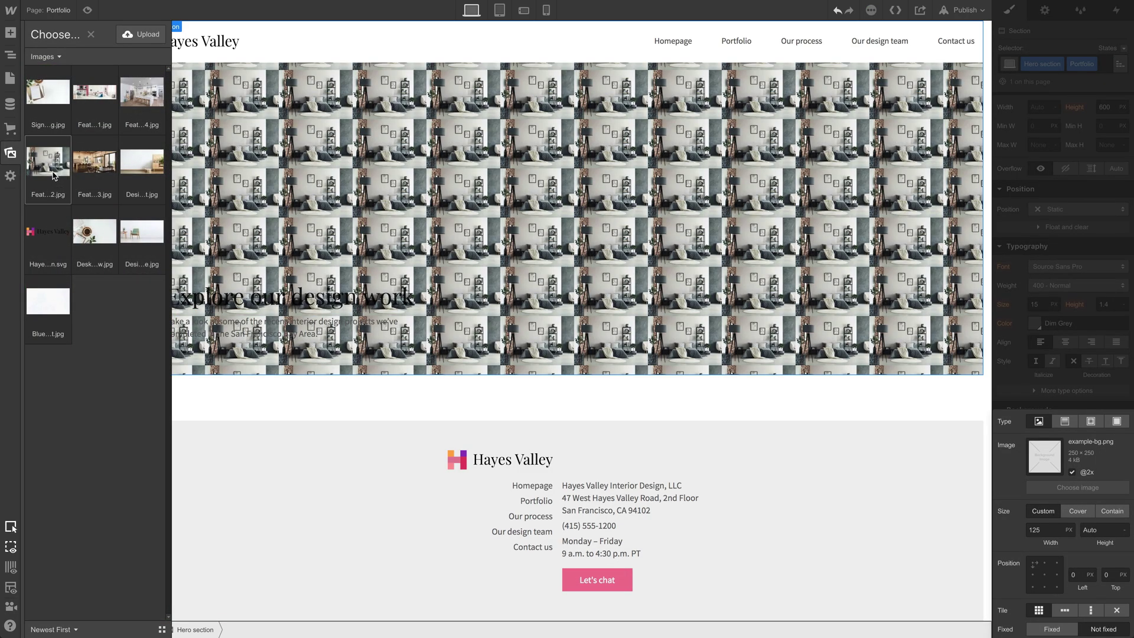
pyautogui.click(1079, 511)
pyautogui.click(1045, 575)
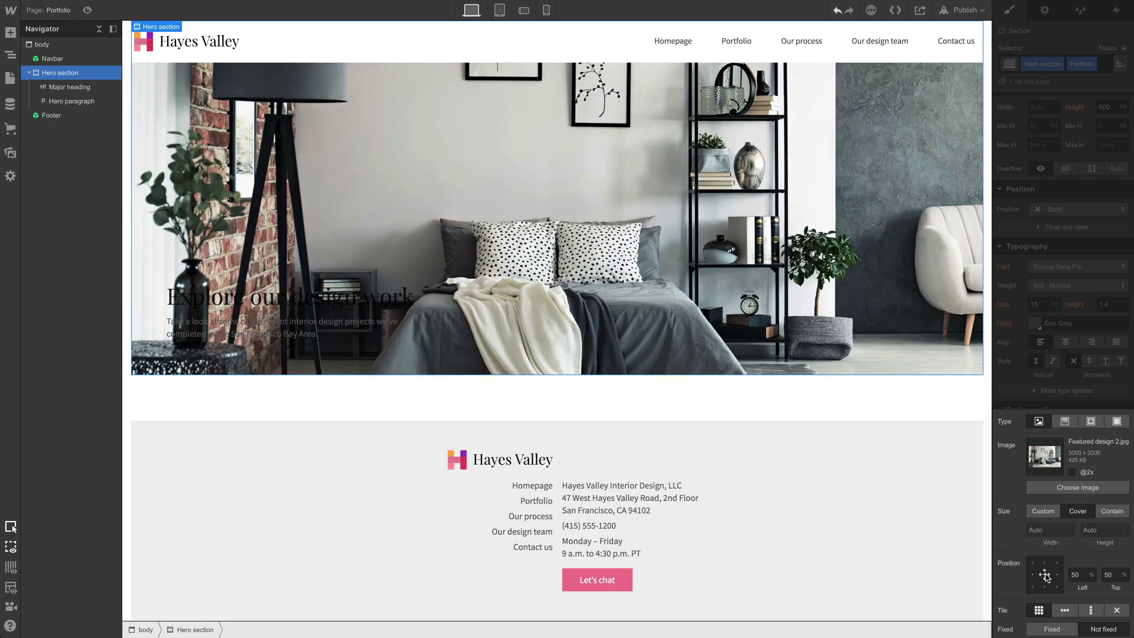
pyautogui.click(1049, 381)
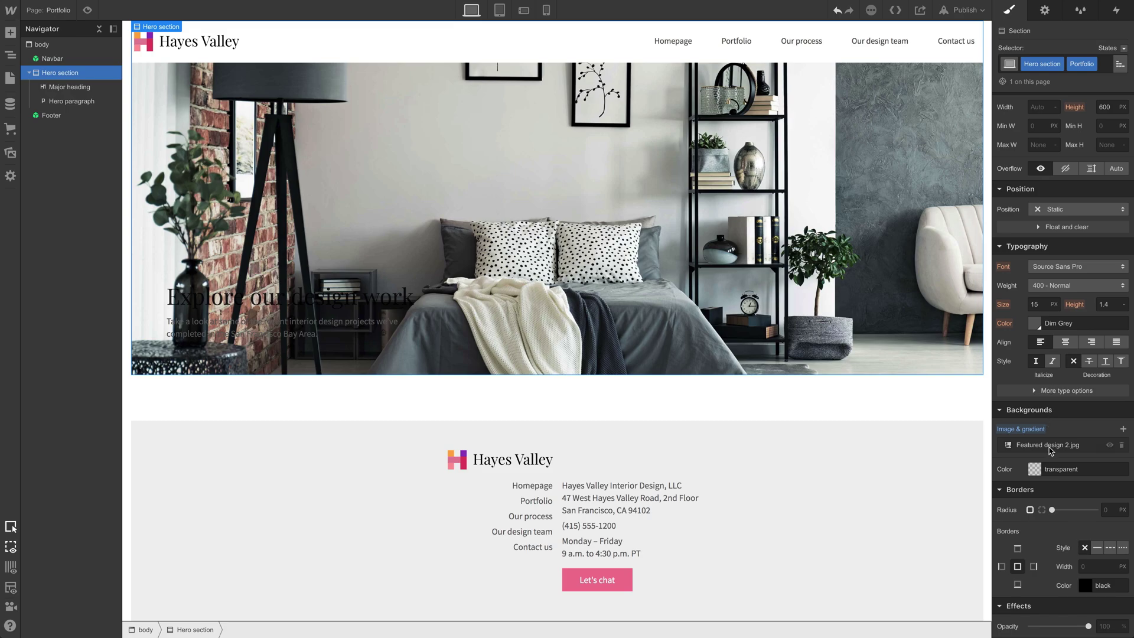
# Add a linear gradient background over the hero image, with a black end stop at 0% opacity and a 70-degree angle
pyautogui.click(1124, 430)
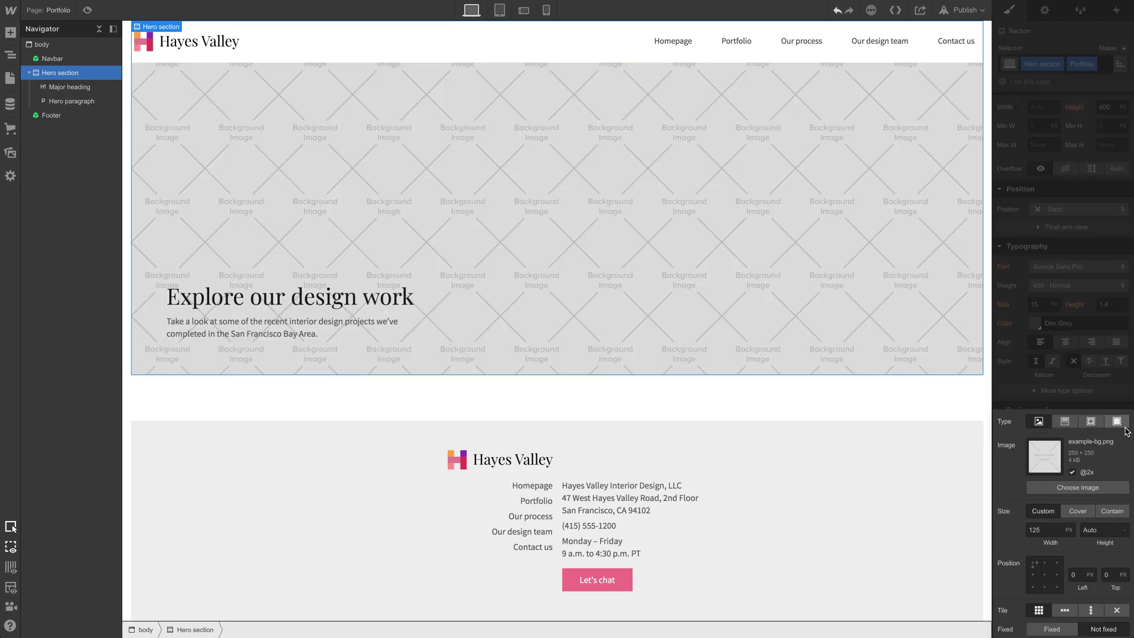
pyautogui.click(1065, 421)
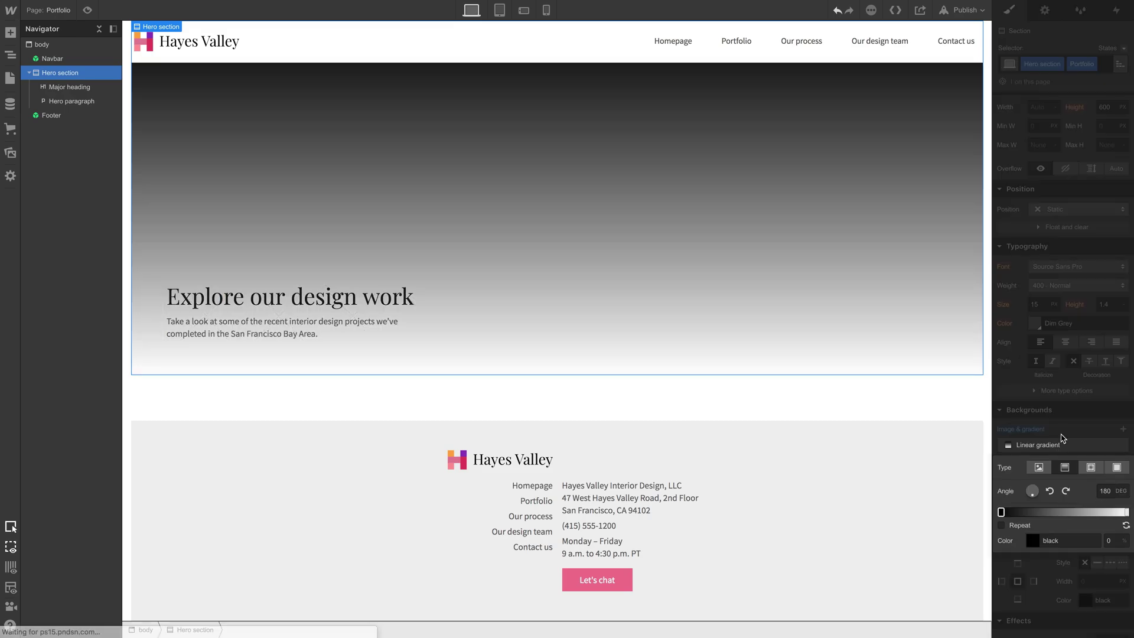
pyautogui.click(1127, 512)
pyautogui.moveTo(1034, 567); pyautogui.dragTo(998, 571)
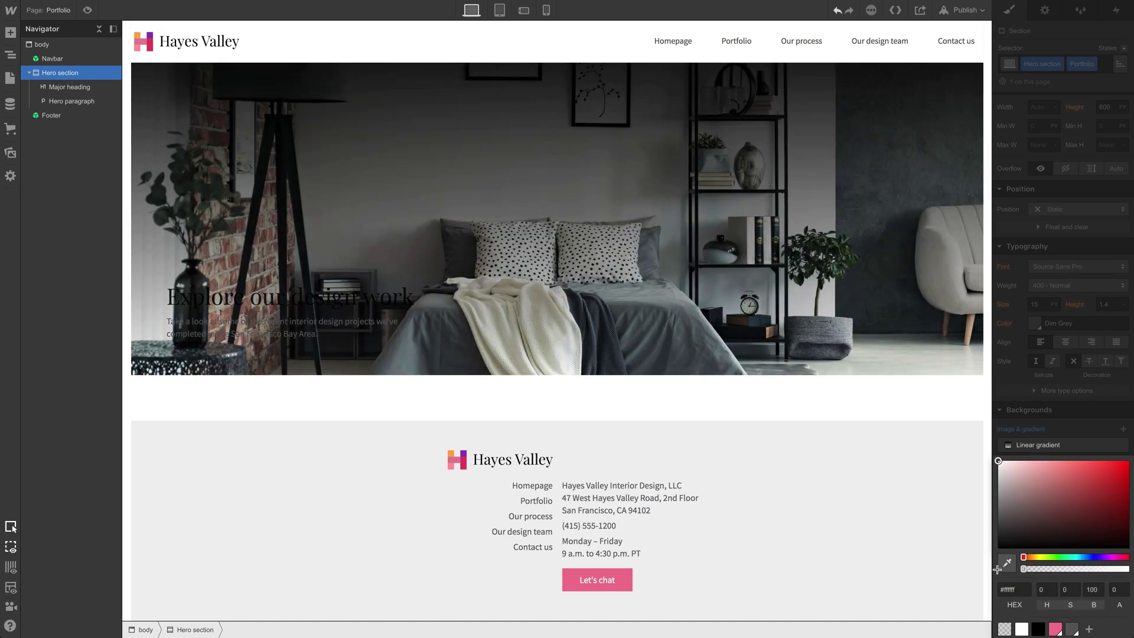
pyautogui.moveTo(1012, 490); pyautogui.dragTo(997, 566)
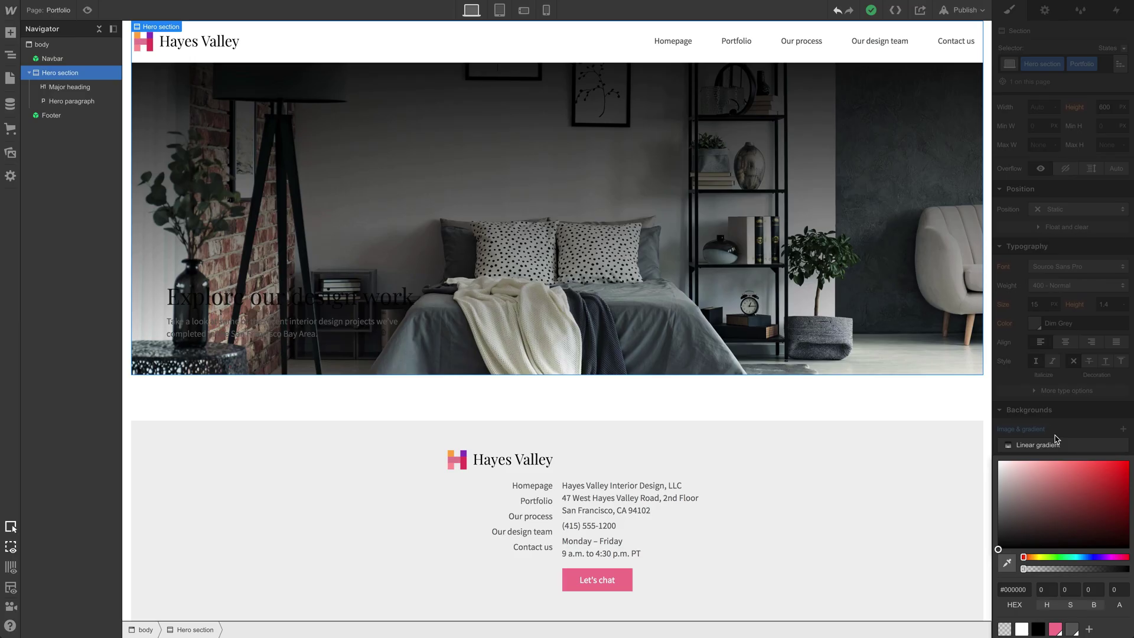
pyautogui.click(1057, 439)
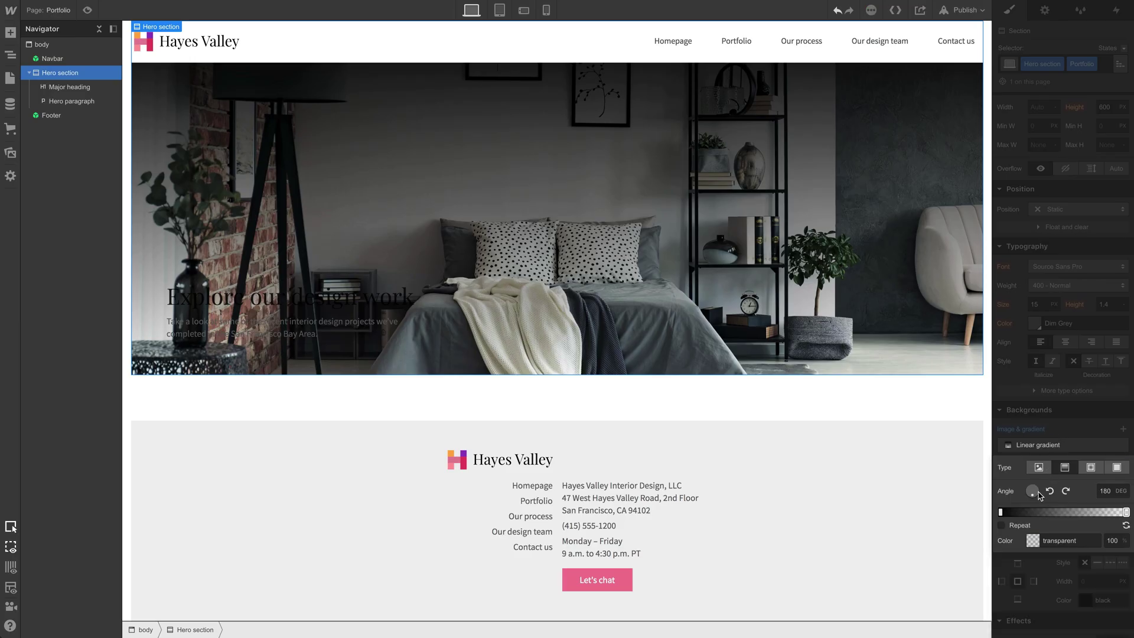
pyautogui.moveTo(1035, 498); pyautogui.dragTo(1044, 488)
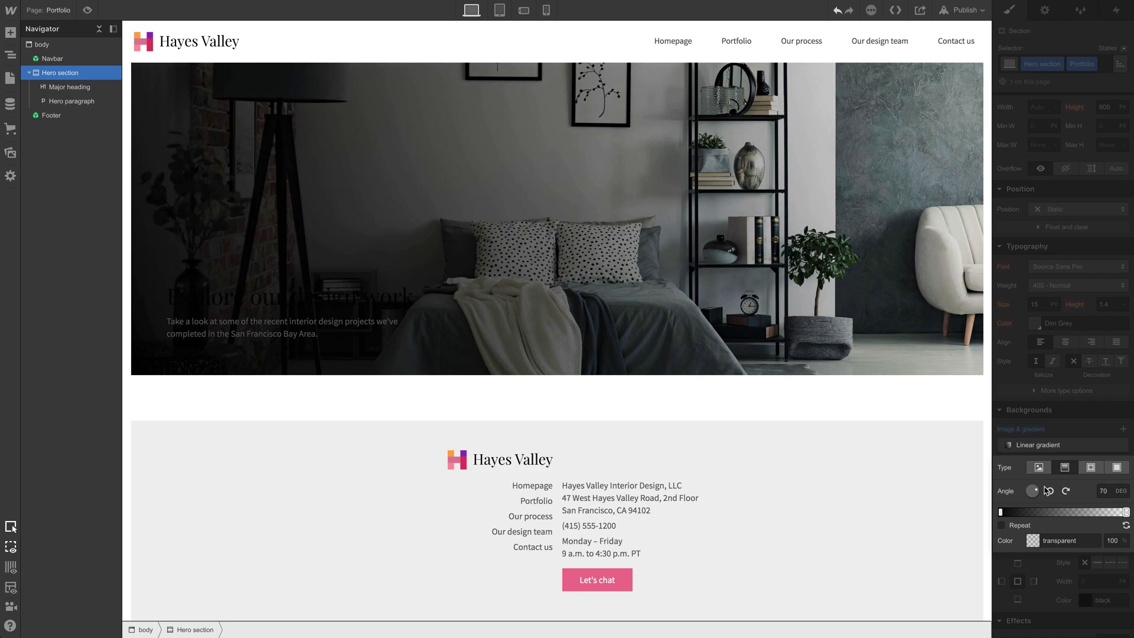
# Set the gradient's start stop to brown #6b4c3d at 67% opacity
pyautogui.click(1001, 512)
pyautogui.click(1054, 511)
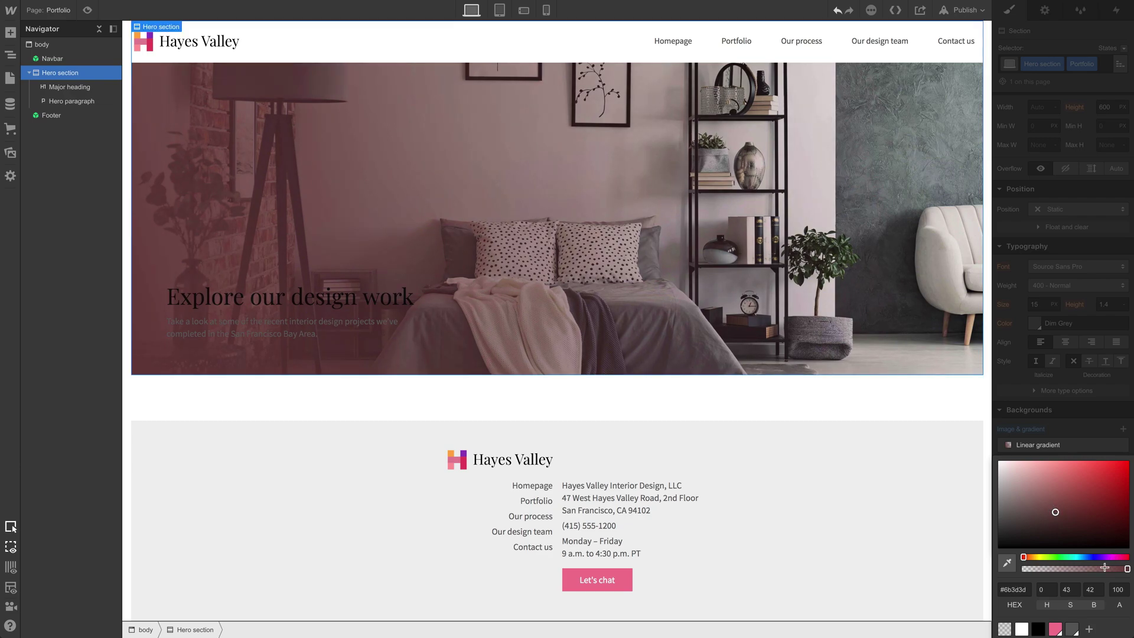
pyautogui.moveTo(1105, 567); pyautogui.dragTo(1094, 569)
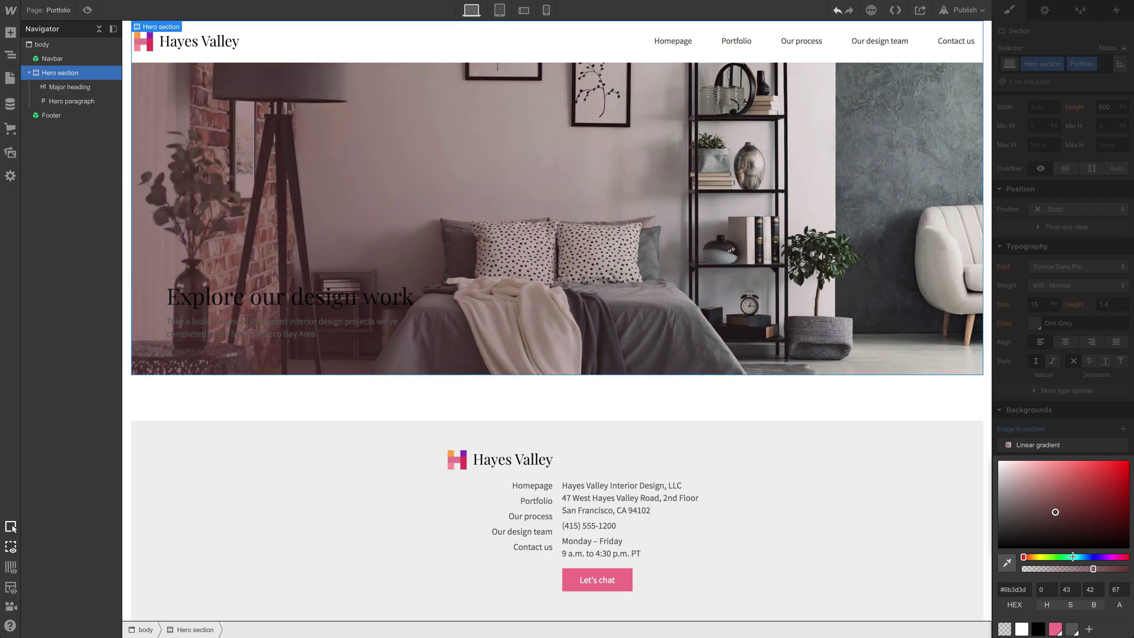
pyautogui.moveTo(1027, 556); pyautogui.dragTo(1030, 557)
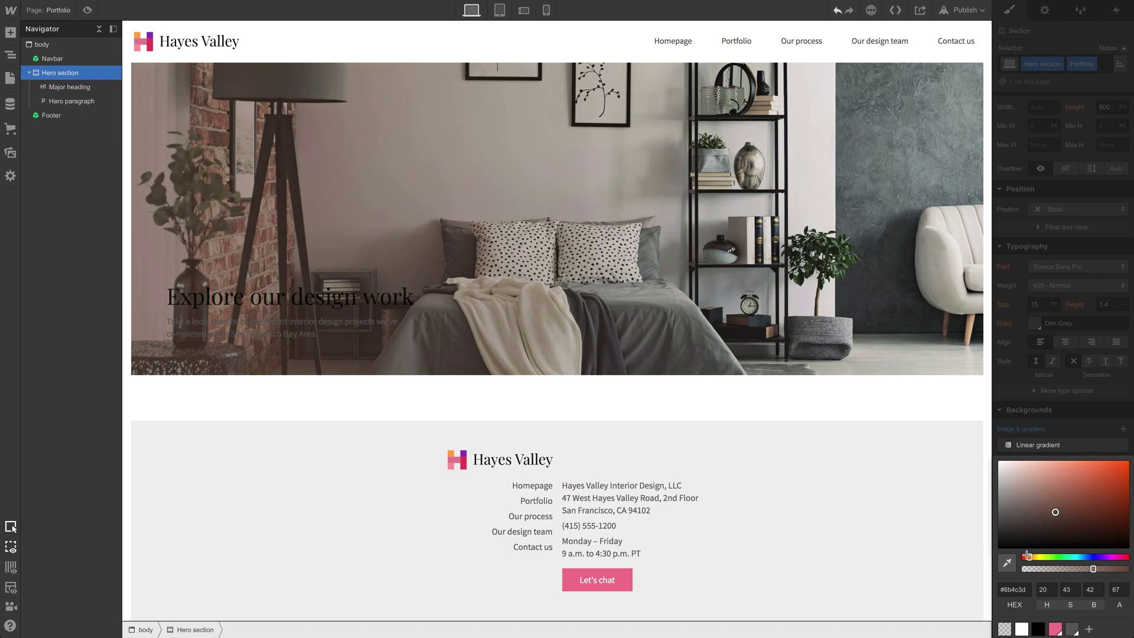
pyautogui.click(502, 322)
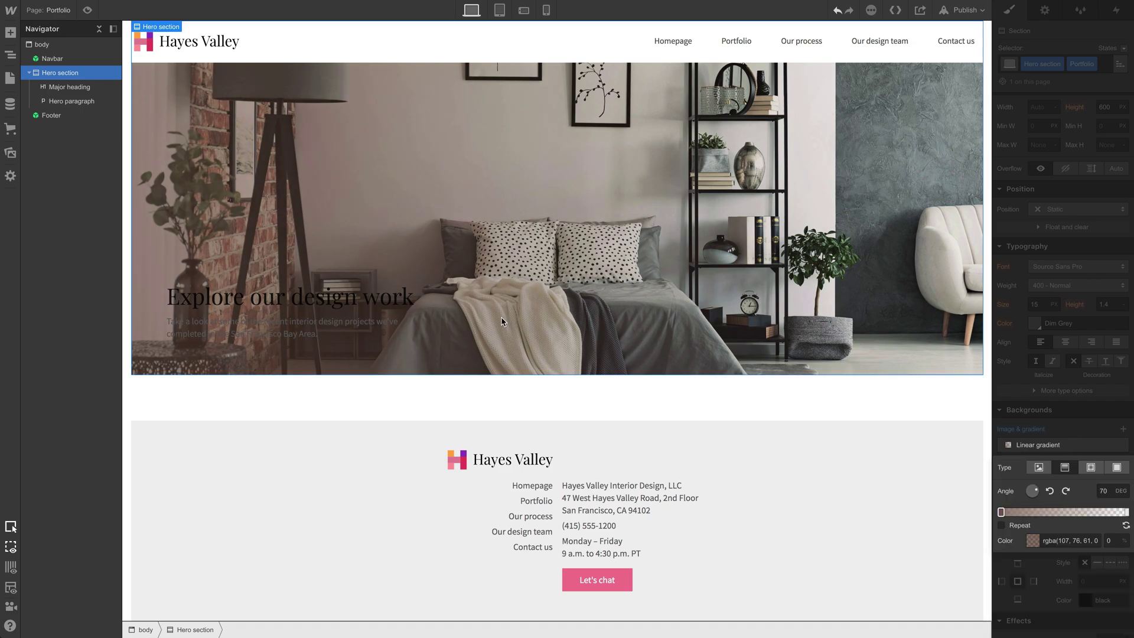
pyautogui.click(1049, 405)
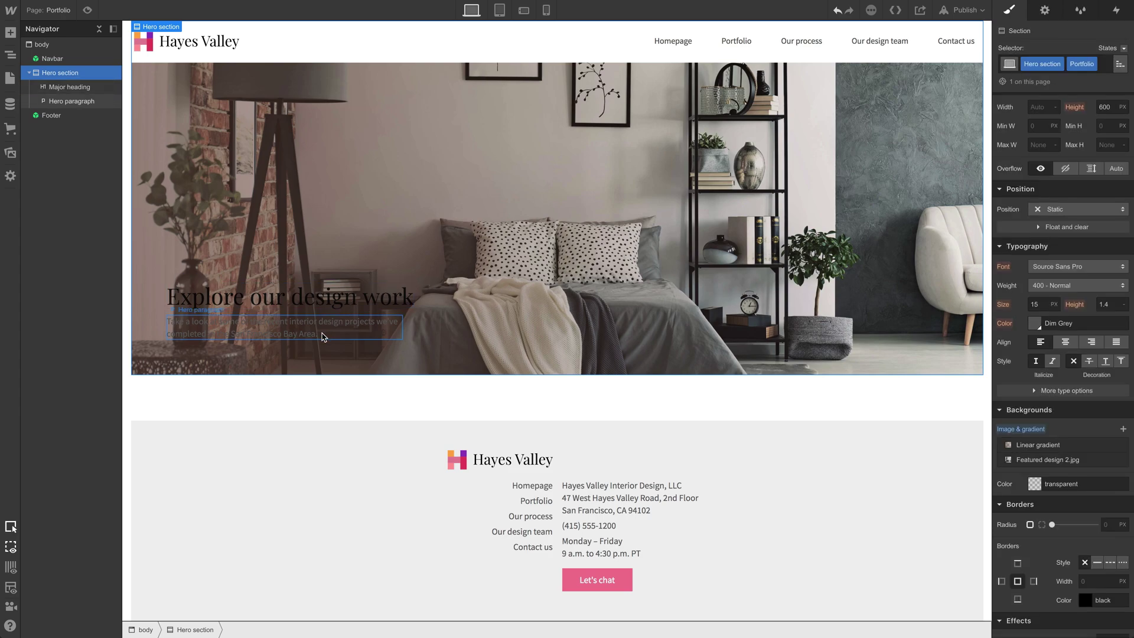
# Set the text color of the Hero section with the Portfolio combo class to white
pyautogui.click(289, 297)
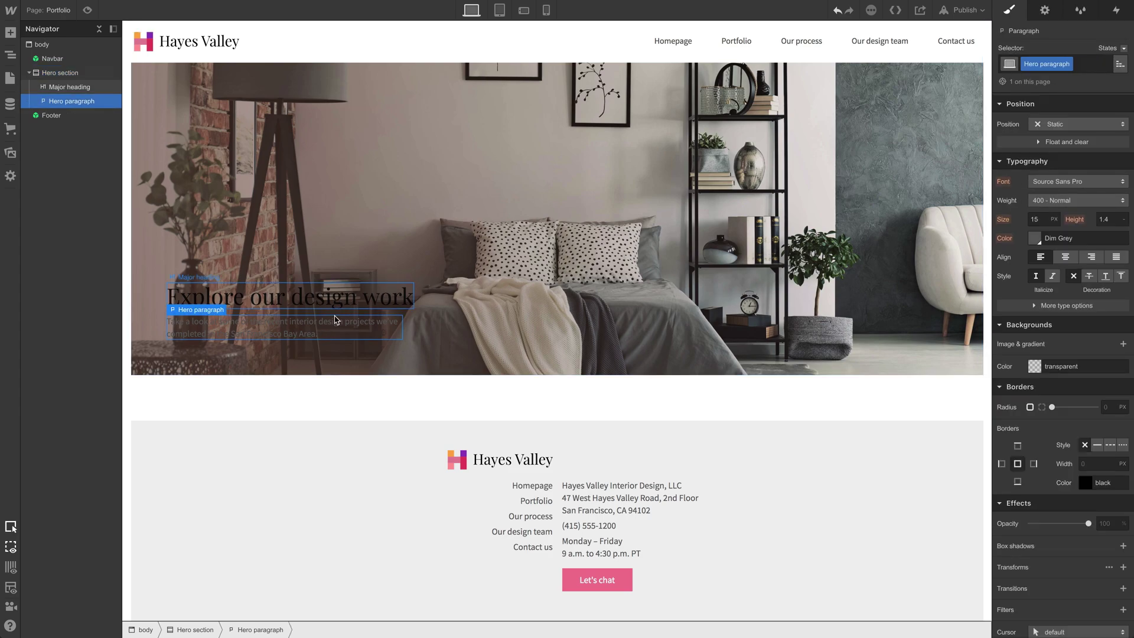
pyautogui.click(725, 315)
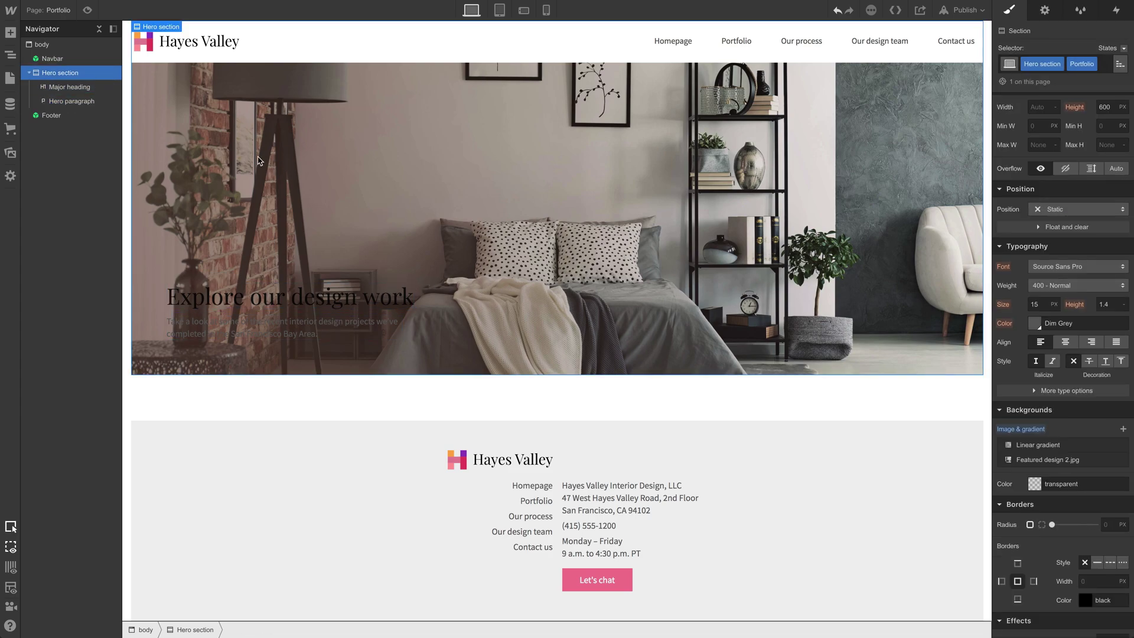
pyautogui.click(1035, 324)
pyautogui.click(1000, 340)
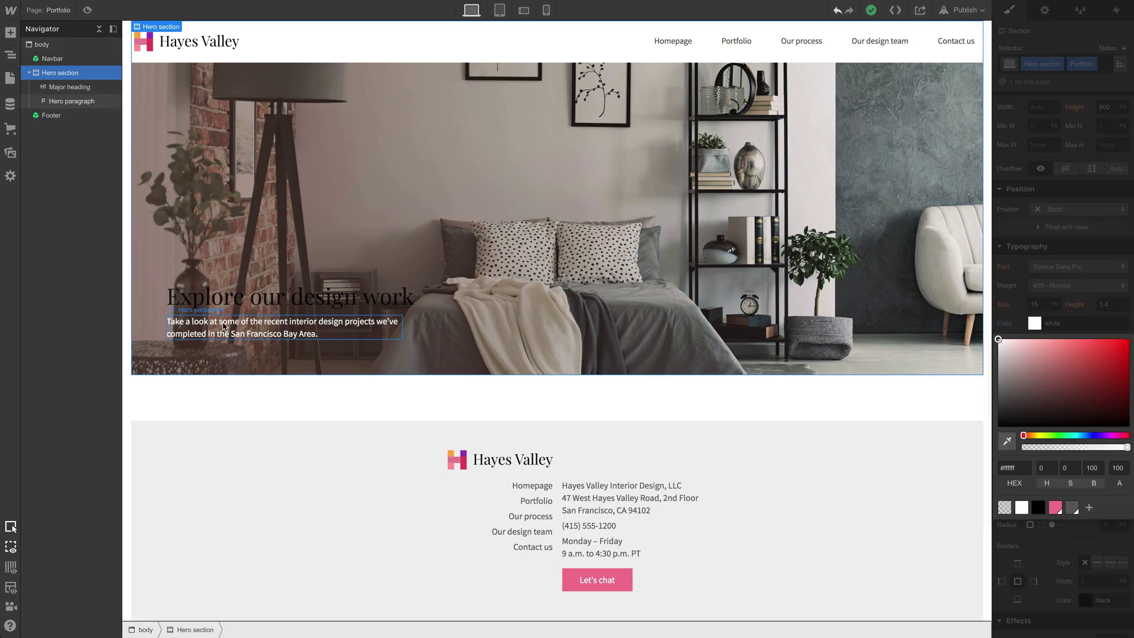
# Set the hero heading's text color to white at 100% opacity
pyautogui.click(226, 325)
pyautogui.click(260, 298)
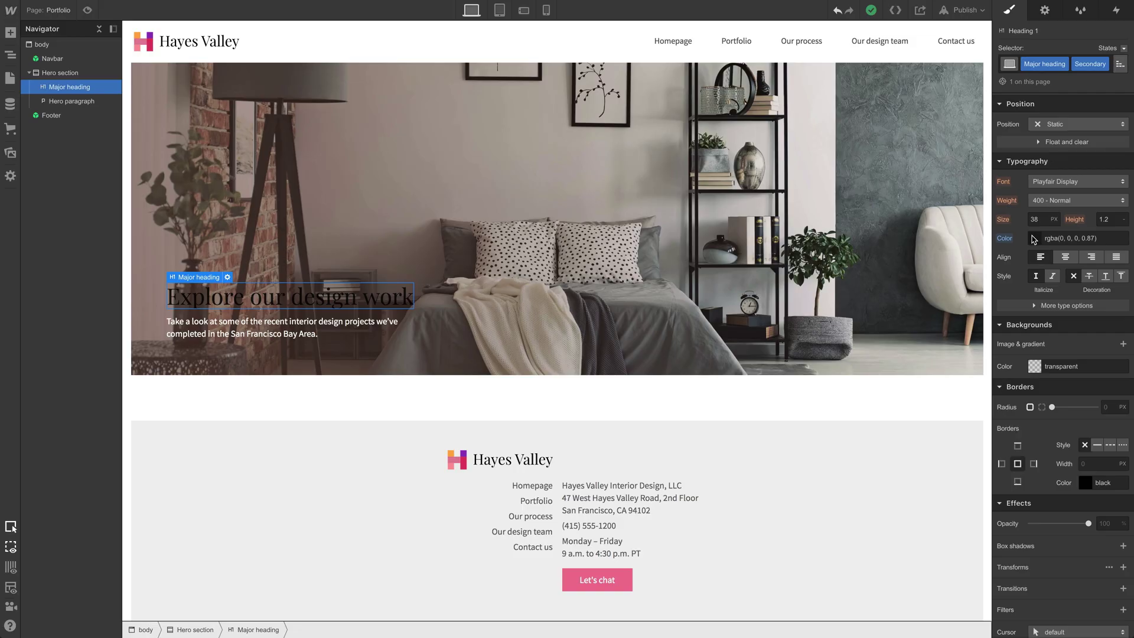
pyautogui.click(1037, 238)
pyautogui.moveTo(1003, 274); pyautogui.dragTo(983, 228)
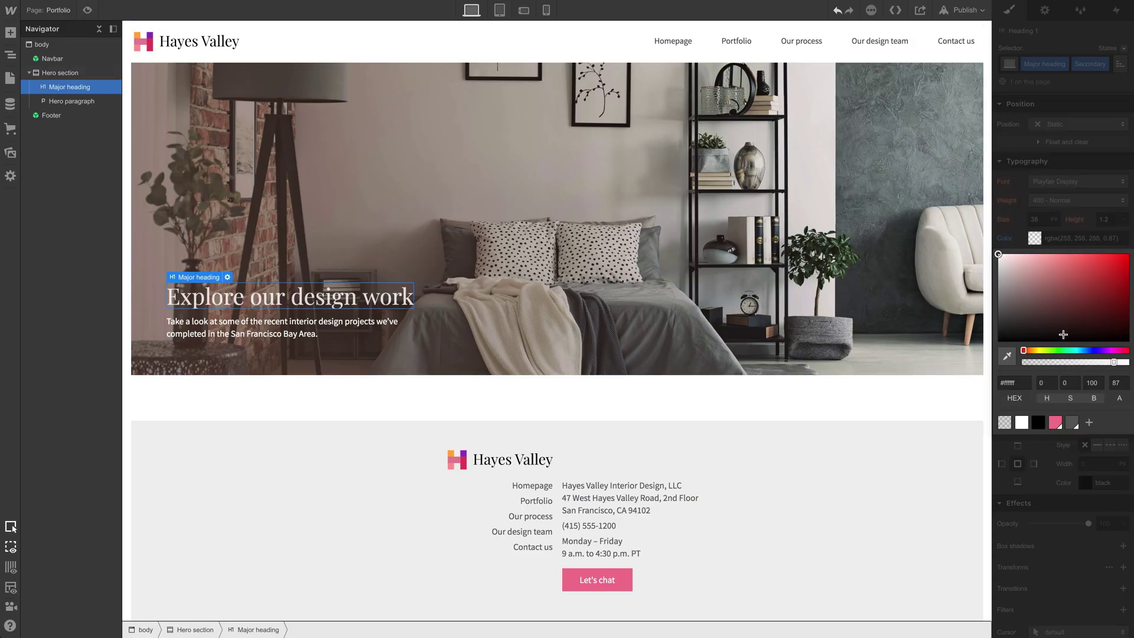
pyautogui.moveTo(1106, 359); pyautogui.dragTo(1131, 363)
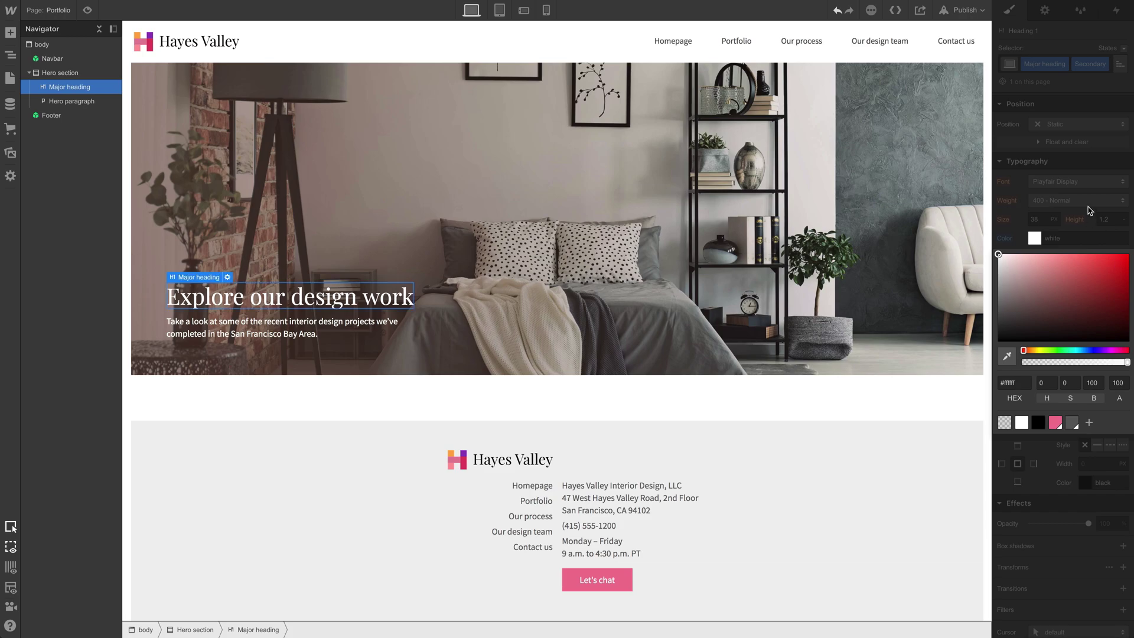
# Change the start stop of the hero section's linear gradient to dark brown #4c3326 at 84% opacity
pyautogui.click(951, 367)
pyautogui.click(951, 367)
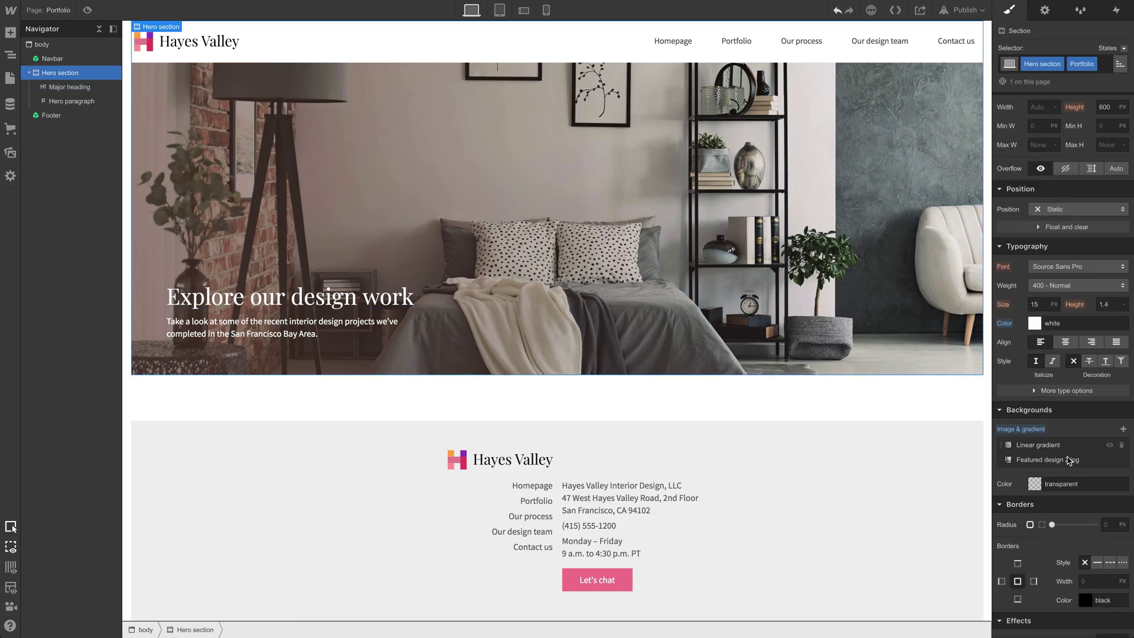
pyautogui.click(1064, 447)
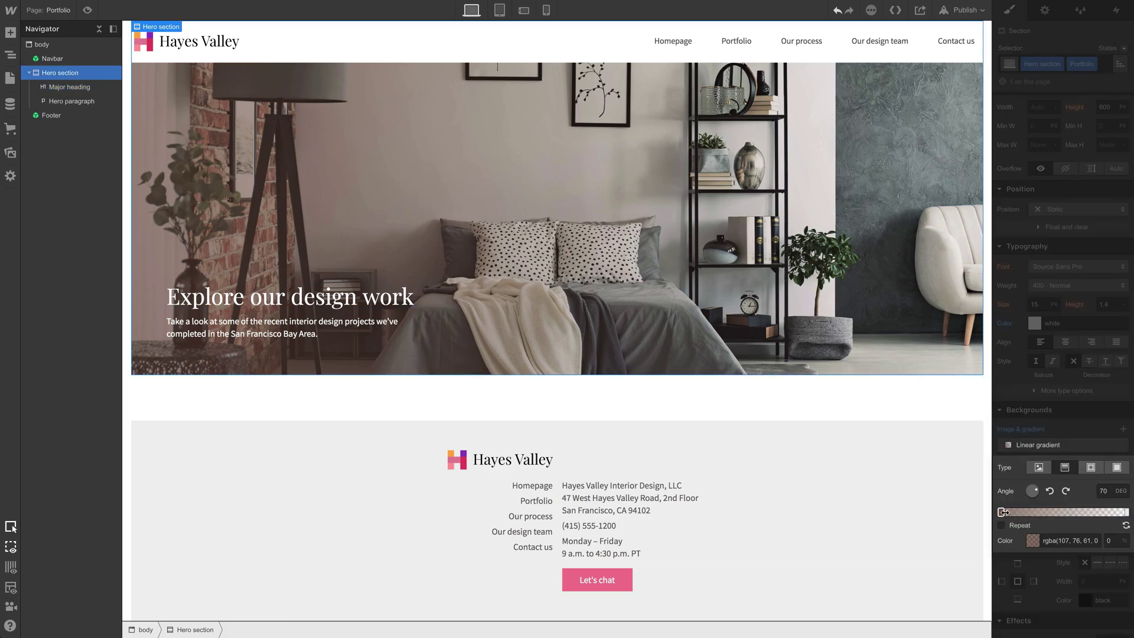
pyautogui.click(1002, 511)
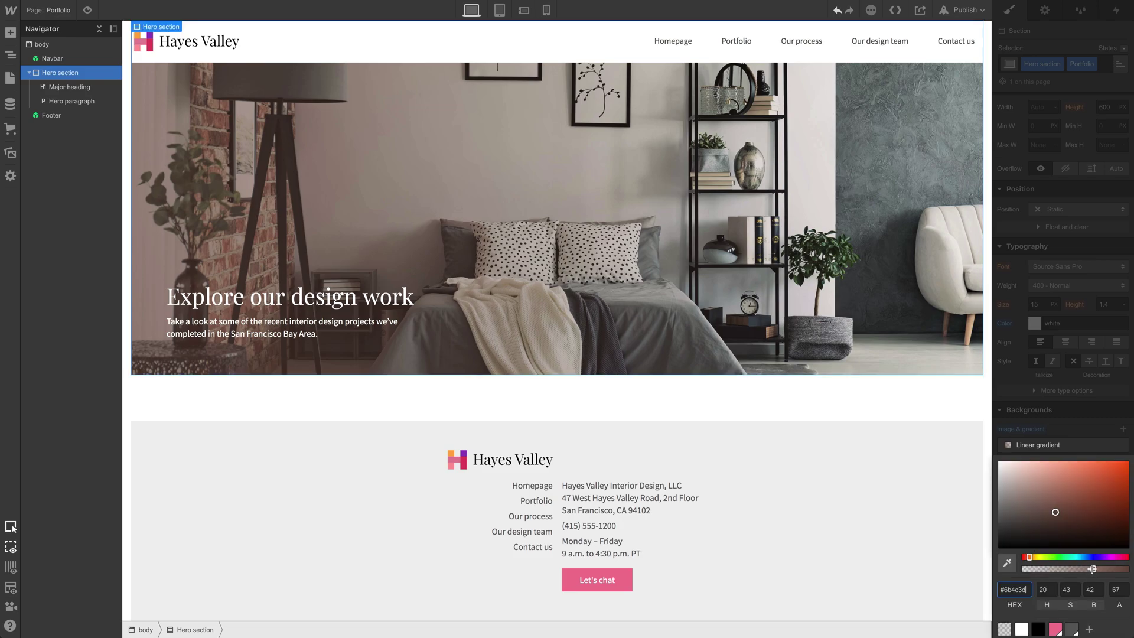
pyautogui.moveTo(1092, 568); pyautogui.dragTo(1104, 569)
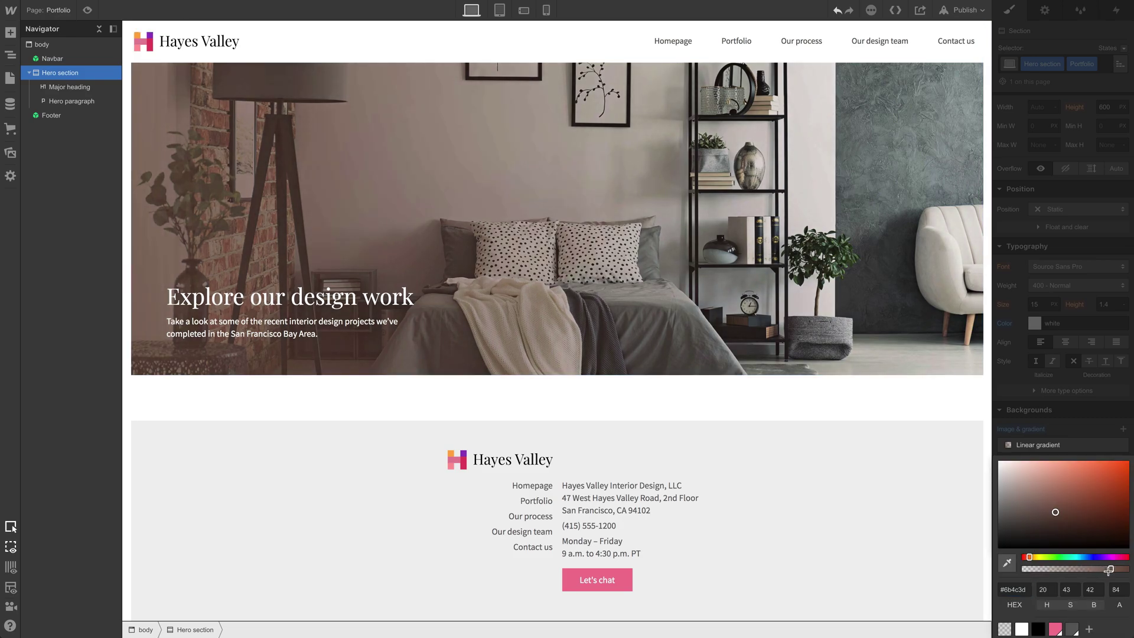
pyautogui.click(1062, 521)
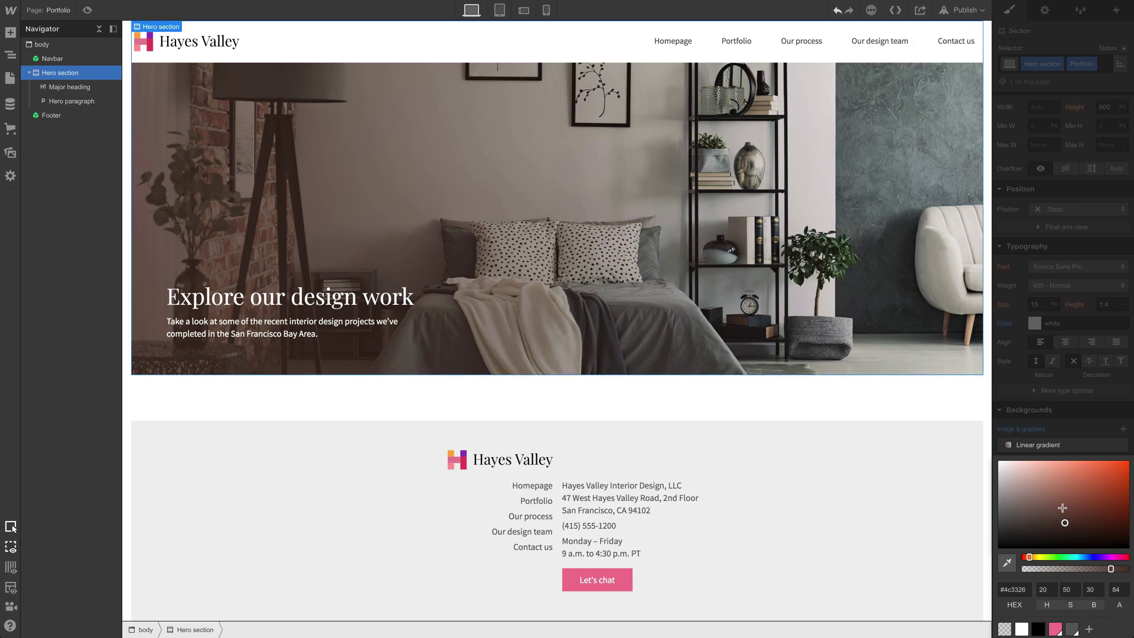
pyautogui.press('Escape')
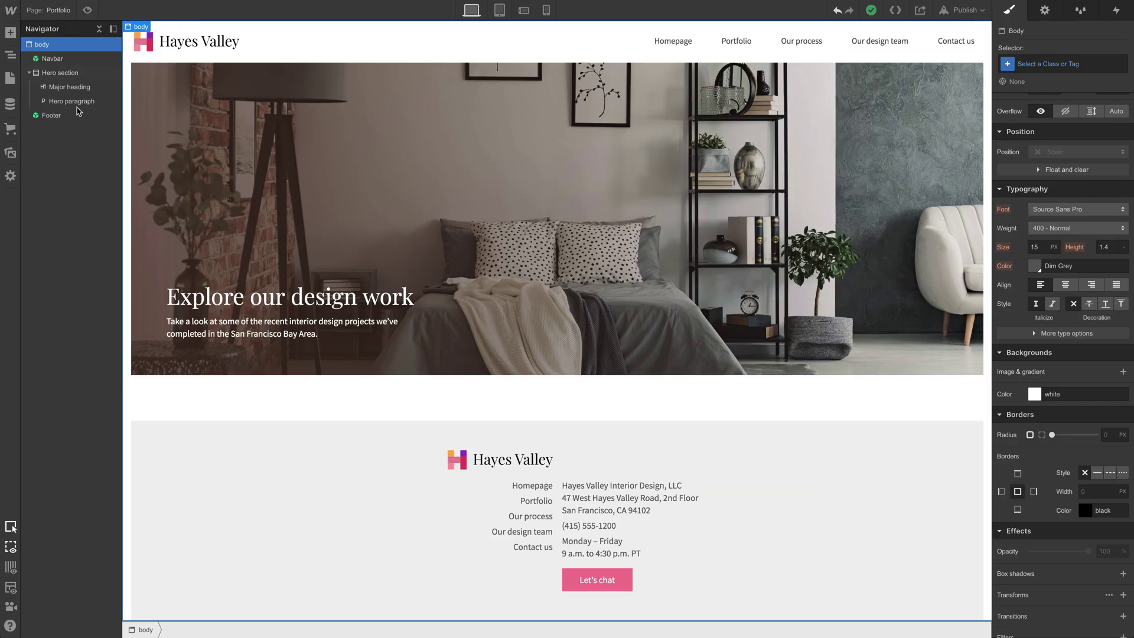
# Add a Collection List between the hero section and the footer and connect it to the Client projects collection
pyautogui.click(11, 33)
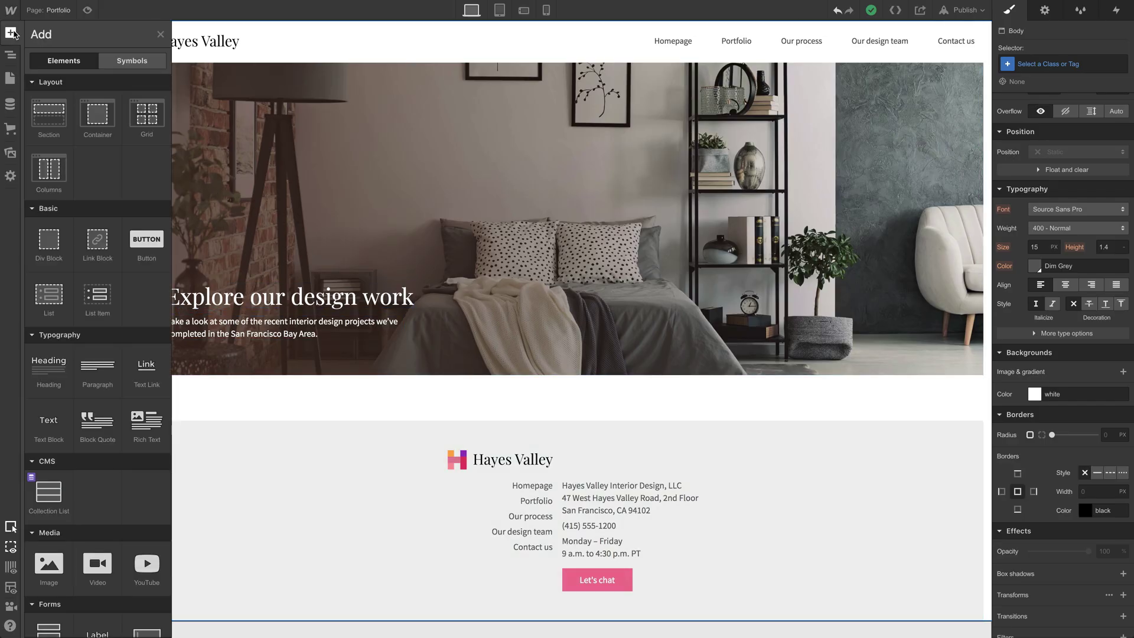
pyautogui.moveTo(47, 500); pyautogui.dragTo(242, 399)
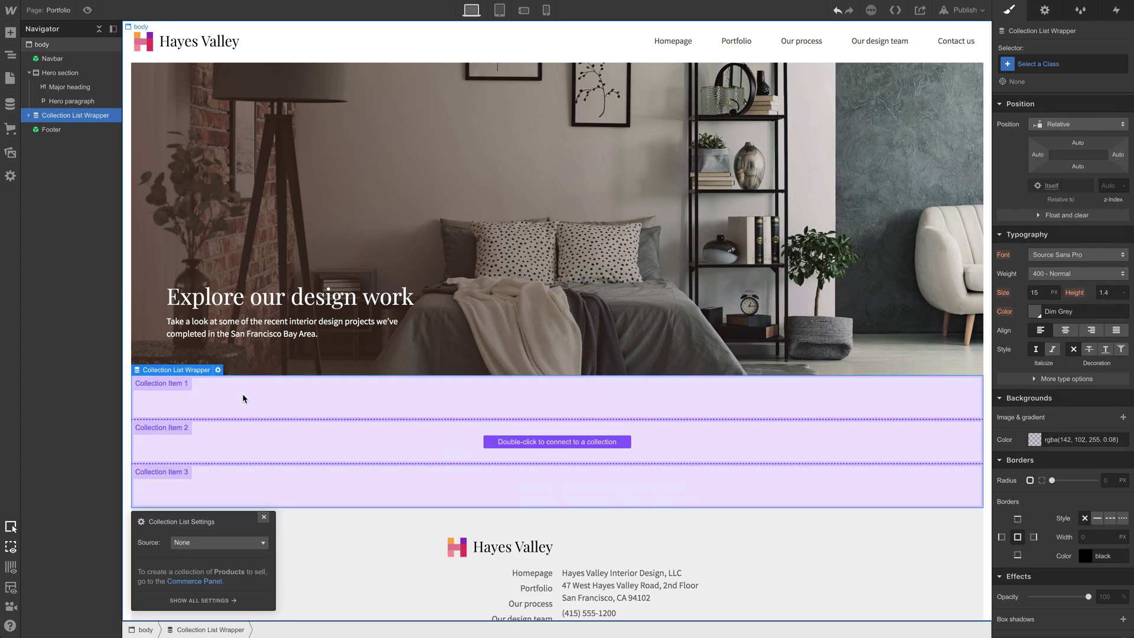
pyautogui.click(214, 545)
pyautogui.click(214, 582)
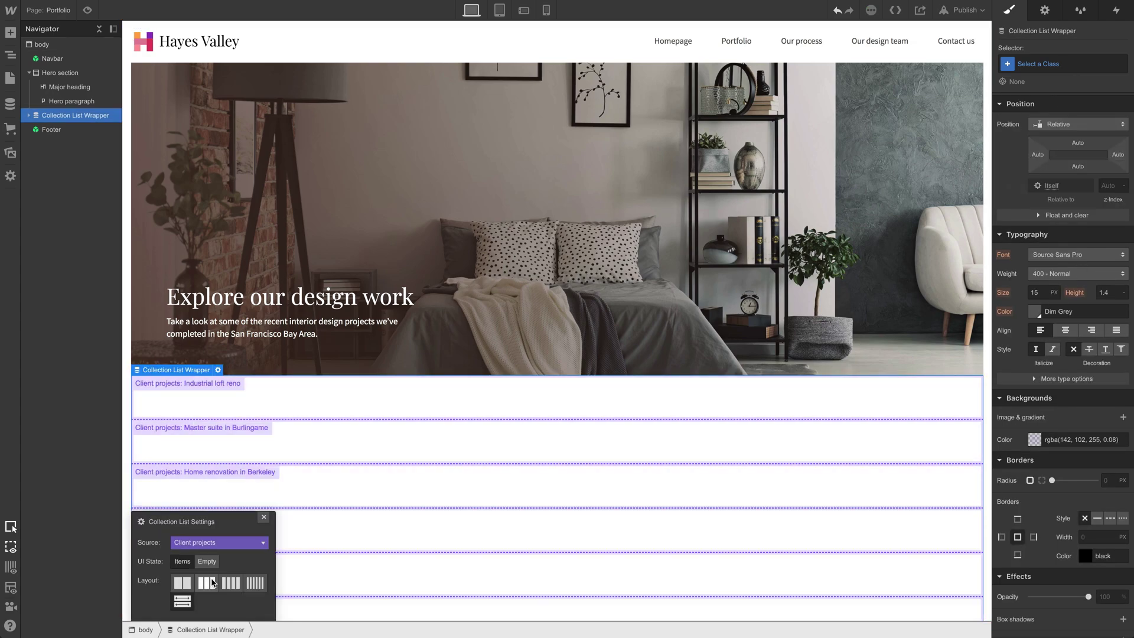
pyautogui.scroll(-5, 398, 547)
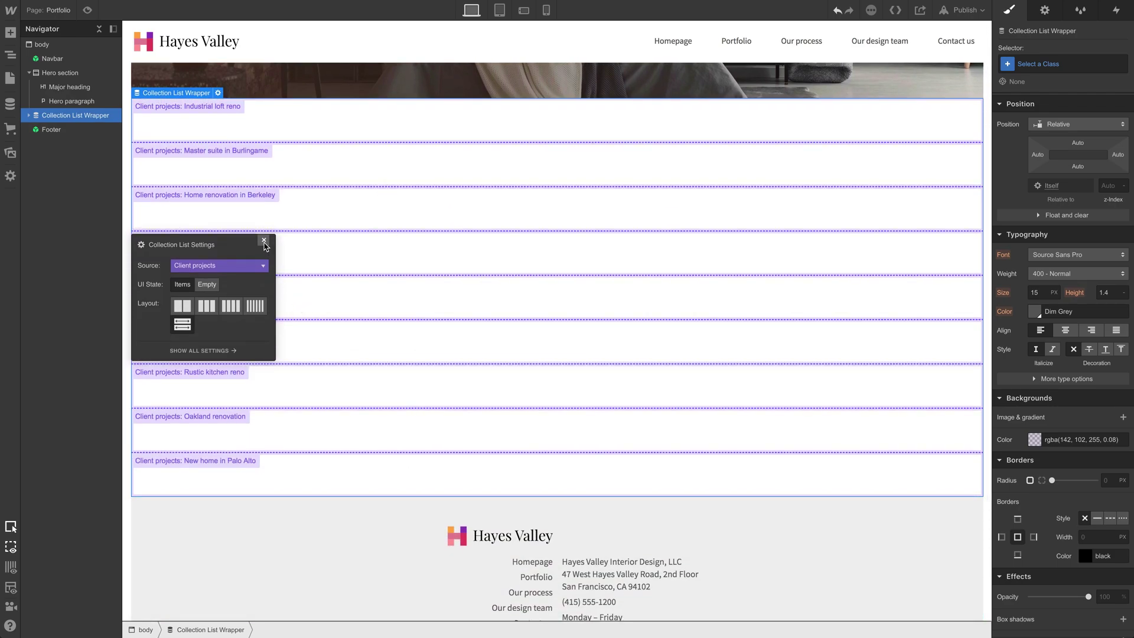
pyautogui.click(264, 241)
# Place a div block inside the first collection item of the Client projects list
pyautogui.click(10, 32)
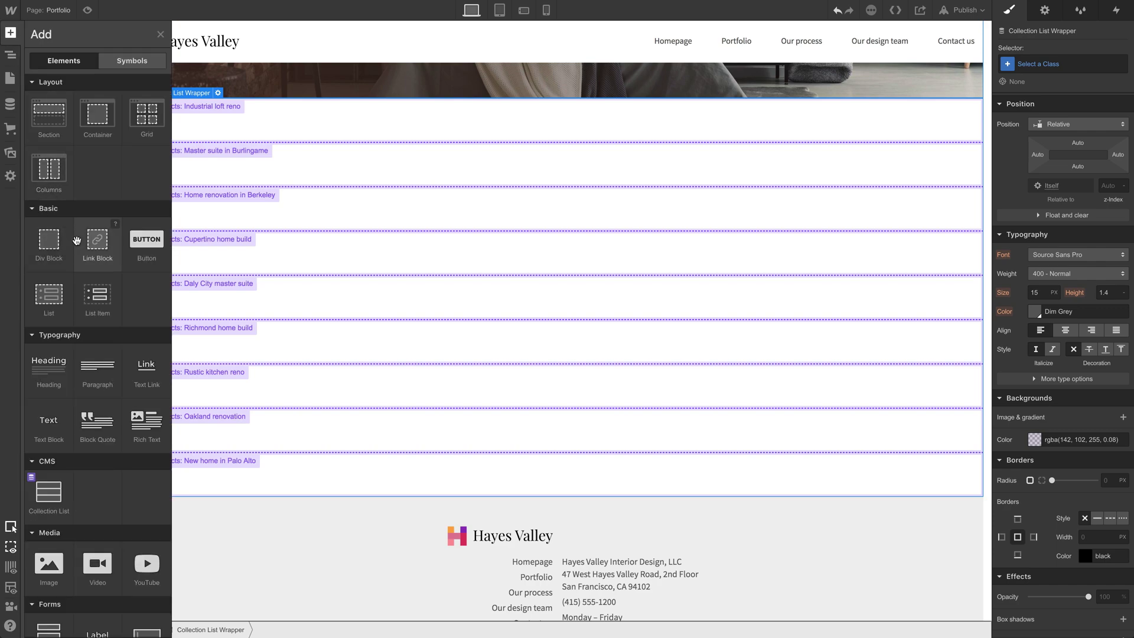
pyautogui.moveTo(52, 249); pyautogui.dragTo(168, 123)
pyautogui.scroll(3, 402, 205)
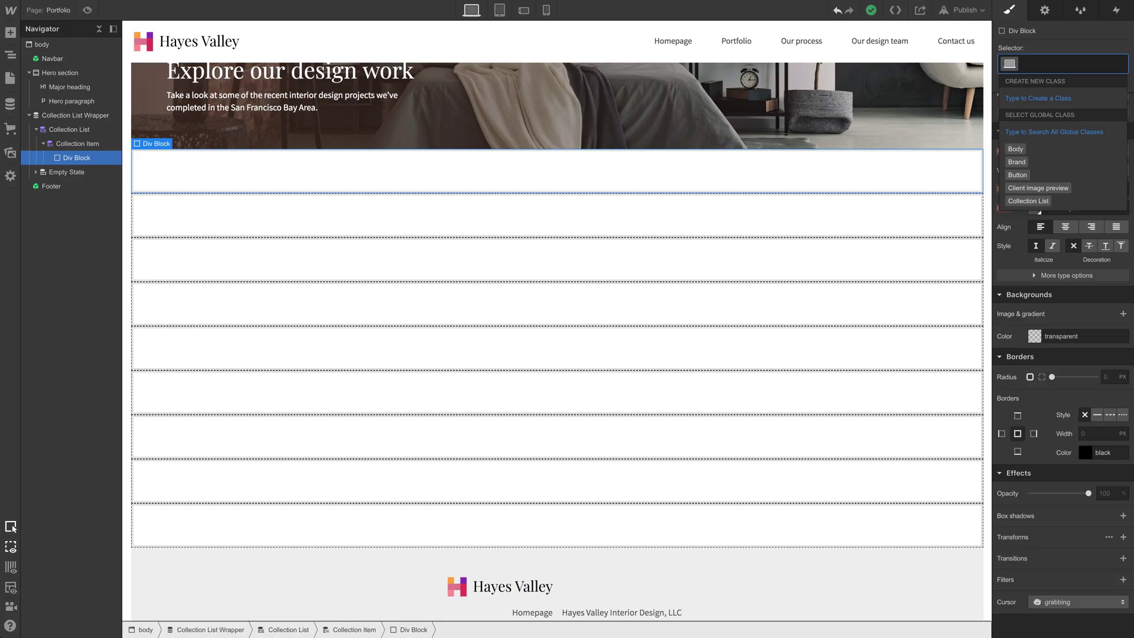
# Apply the existing Testimonial preview class to the div block
pyautogui.write('testi')
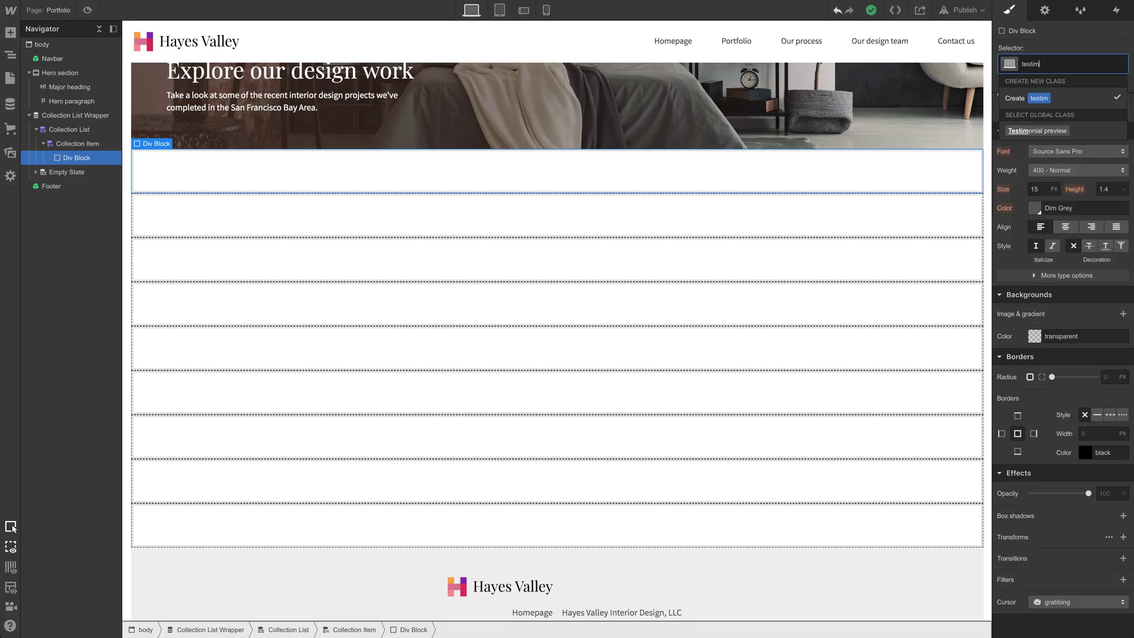
pyautogui.write('m')
pyautogui.press('Return')
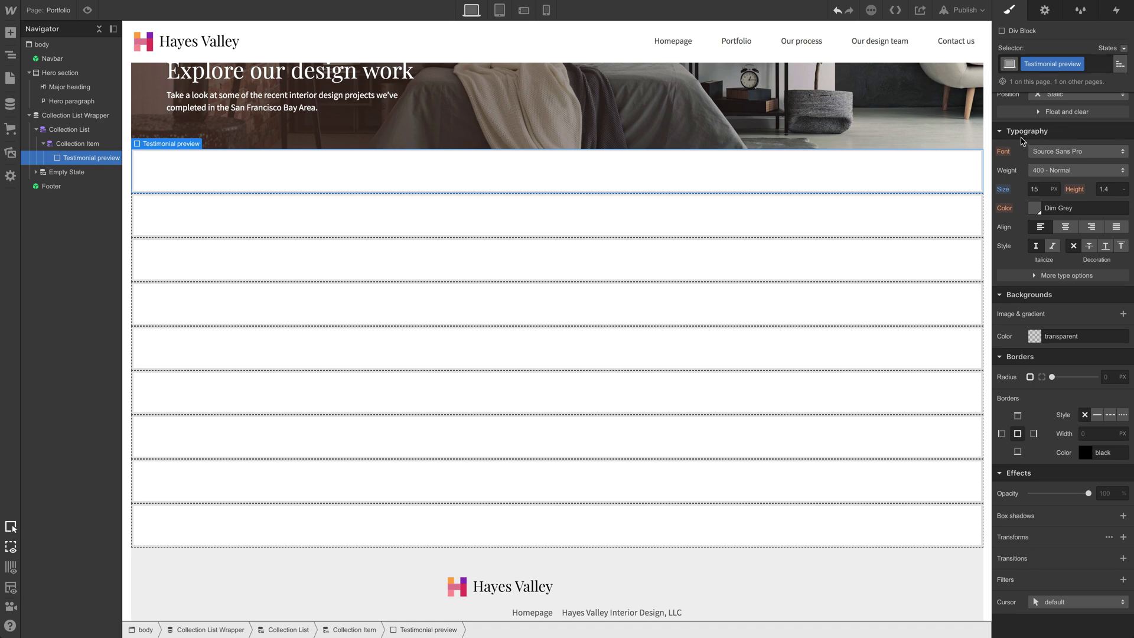
# Bind the div block's background image to the Featured image field of Client projects
pyautogui.click(1044, 11)
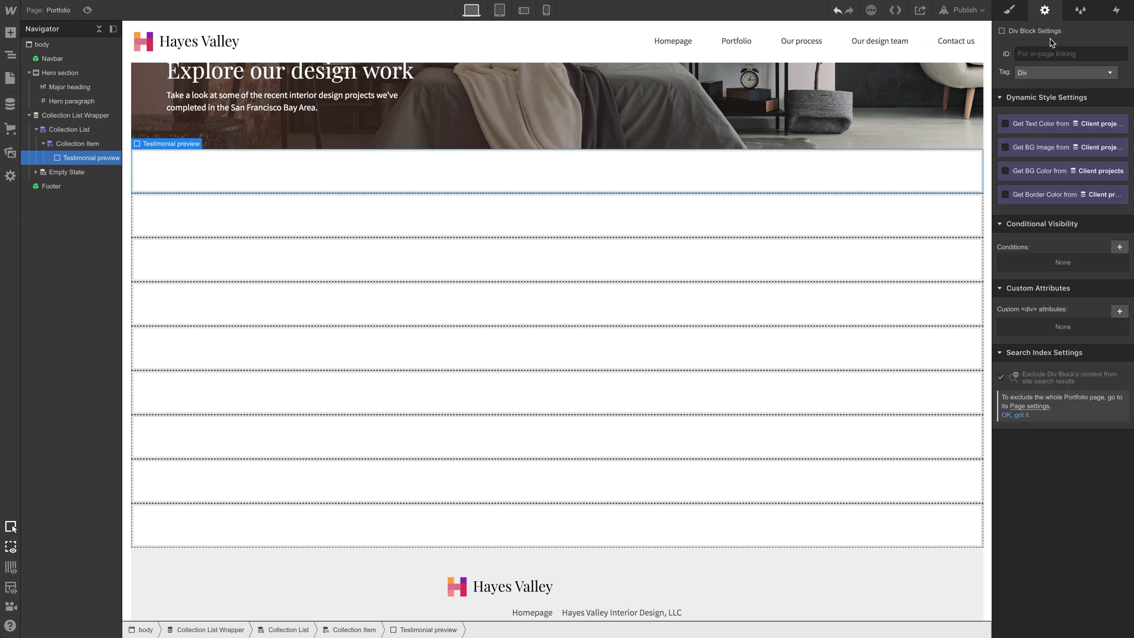
pyautogui.click(1050, 155)
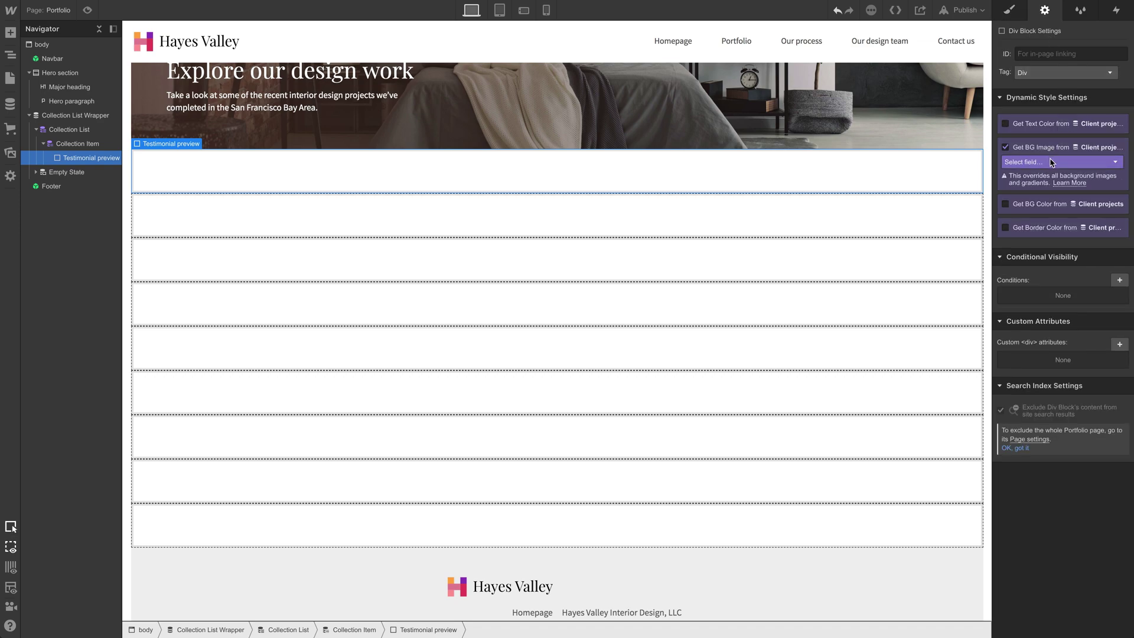
pyautogui.click(1050, 161)
pyautogui.click(1044, 184)
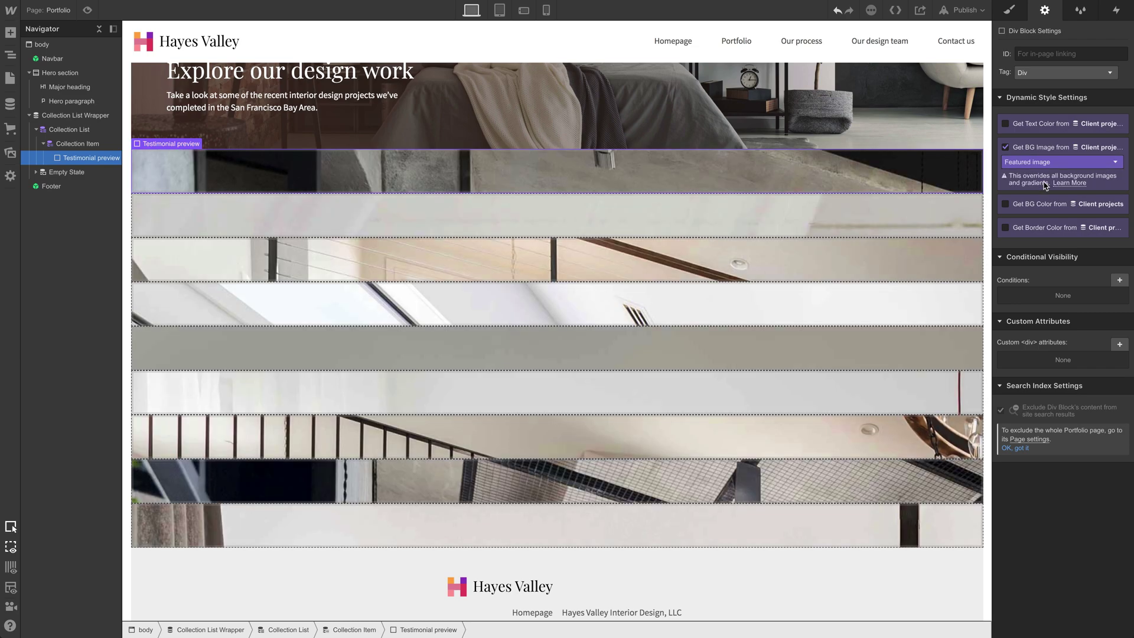
pyautogui.click(1011, 11)
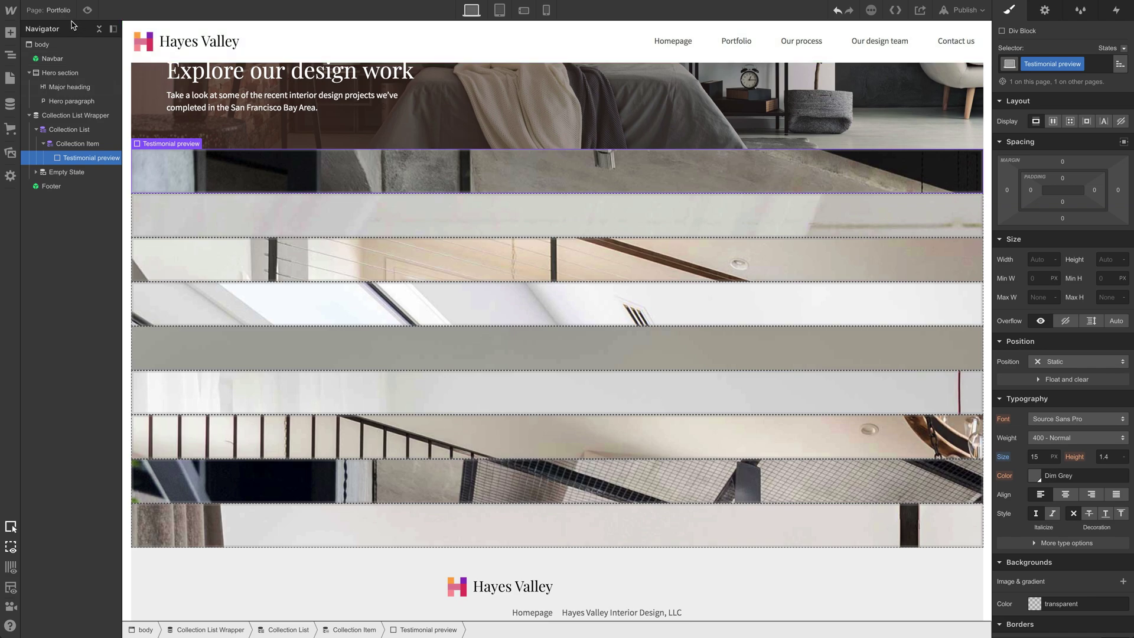
# Check on the Home page which class the client image blocks use, and return to the Portfolio page
pyautogui.click(10, 78)
pyautogui.click(54, 99)
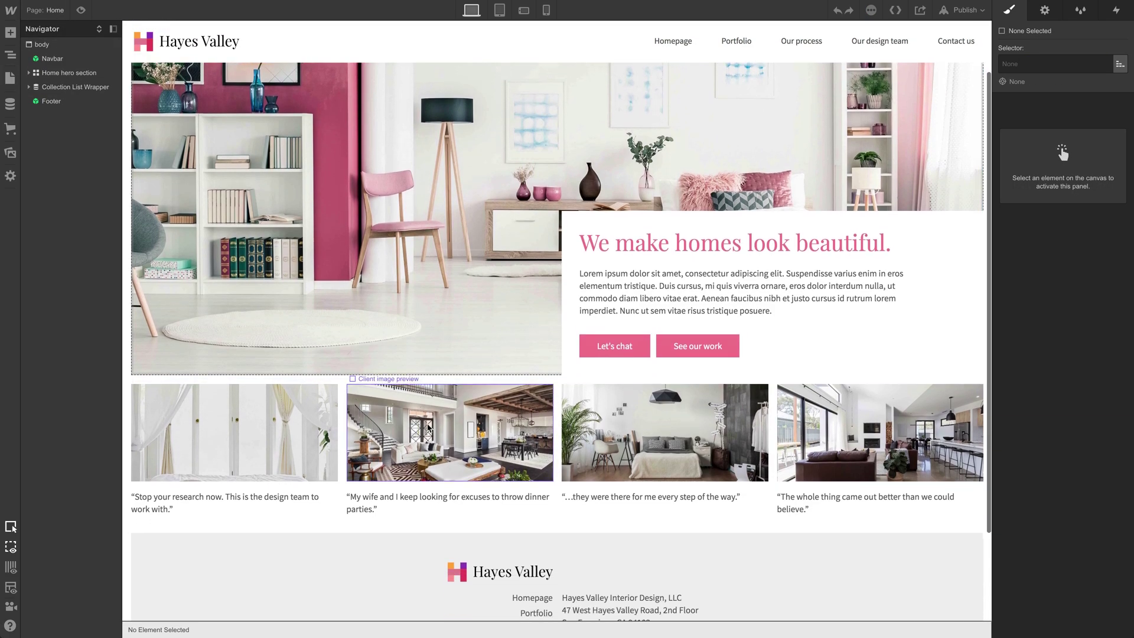
pyautogui.click(429, 430)
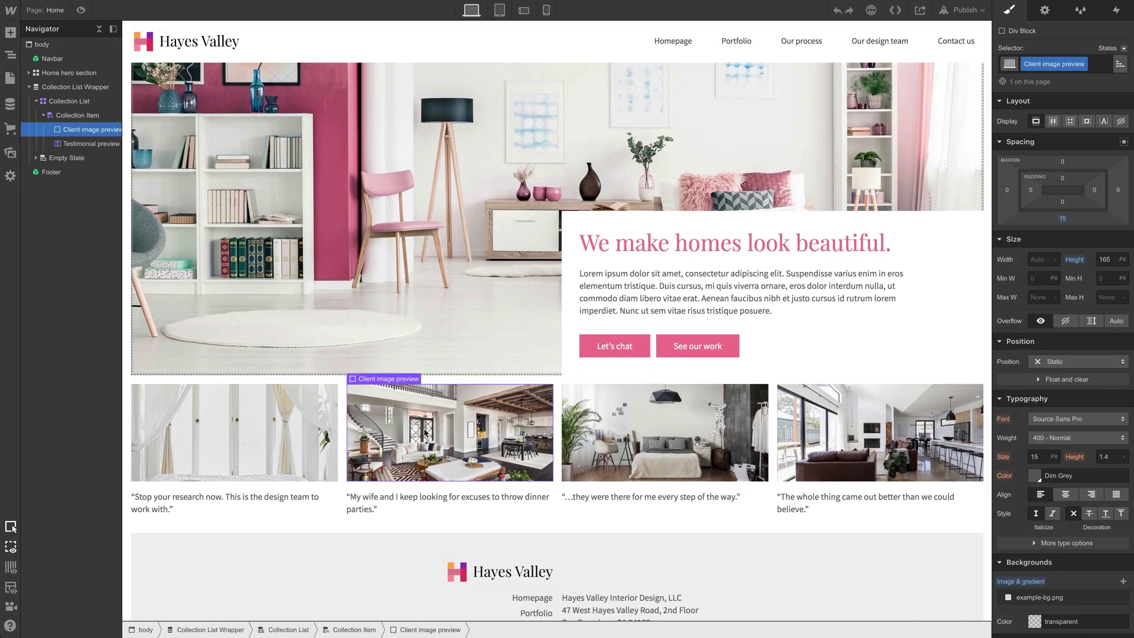
pyautogui.click(47, 10)
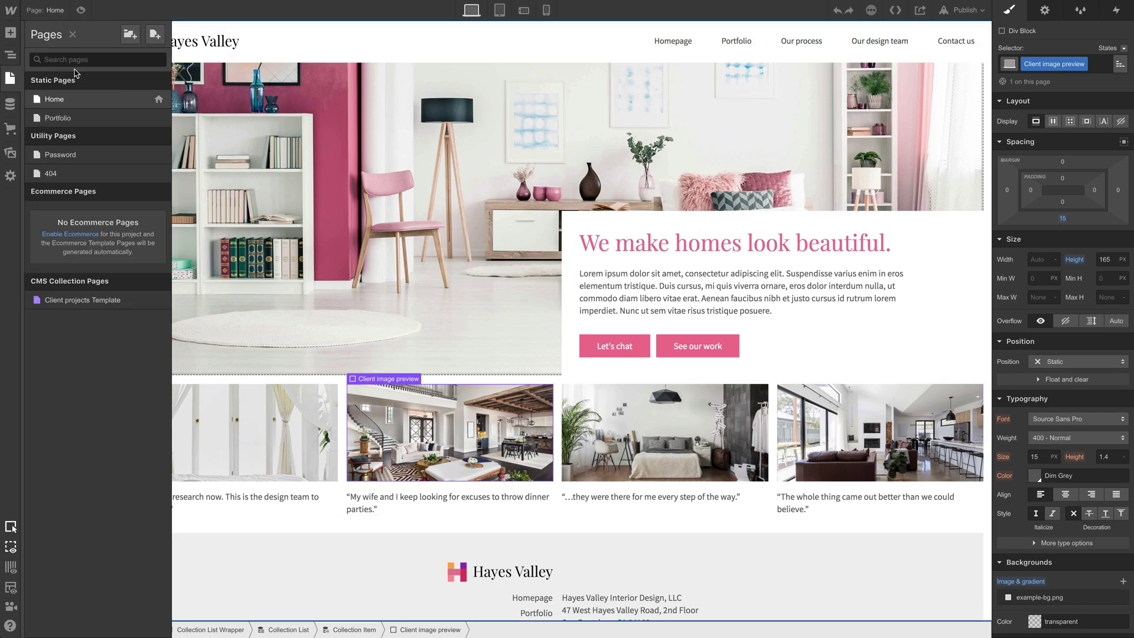
pyautogui.click(83, 115)
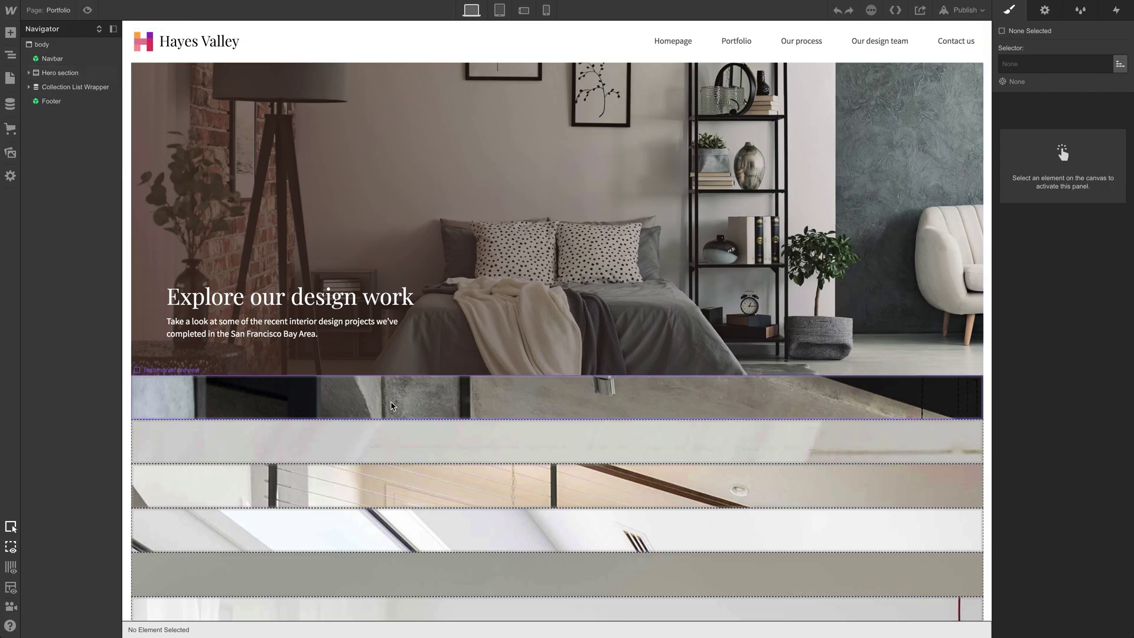
# Replace the class on the collection item's image div block with the existing Client image preview class
pyautogui.click(391, 402)
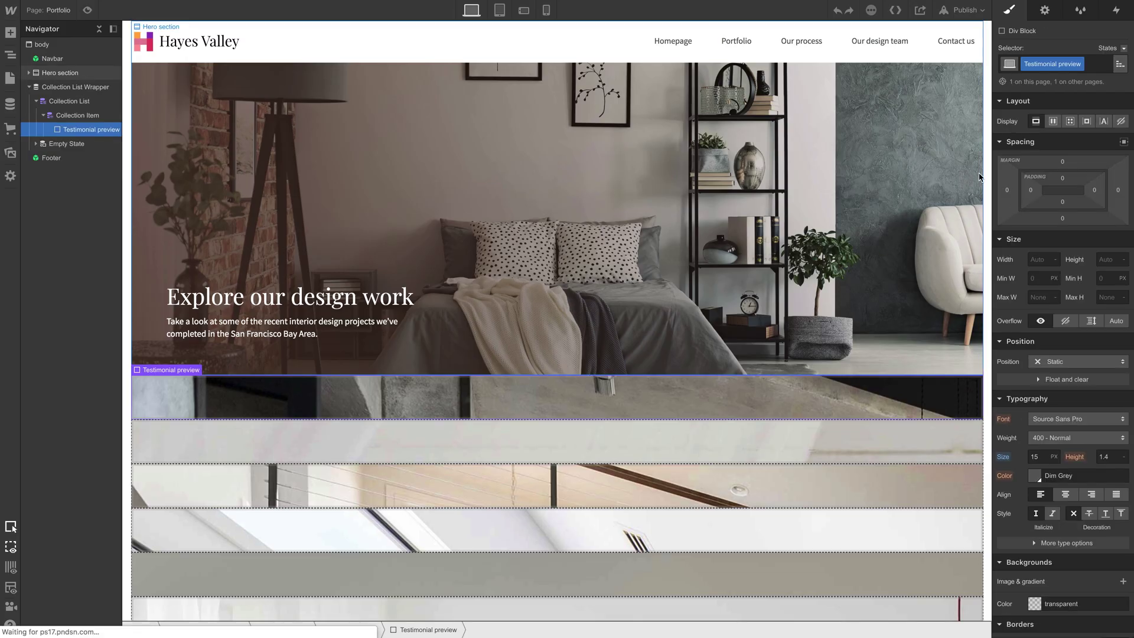
pyautogui.click(1090, 67)
pyautogui.press('BackSpace')
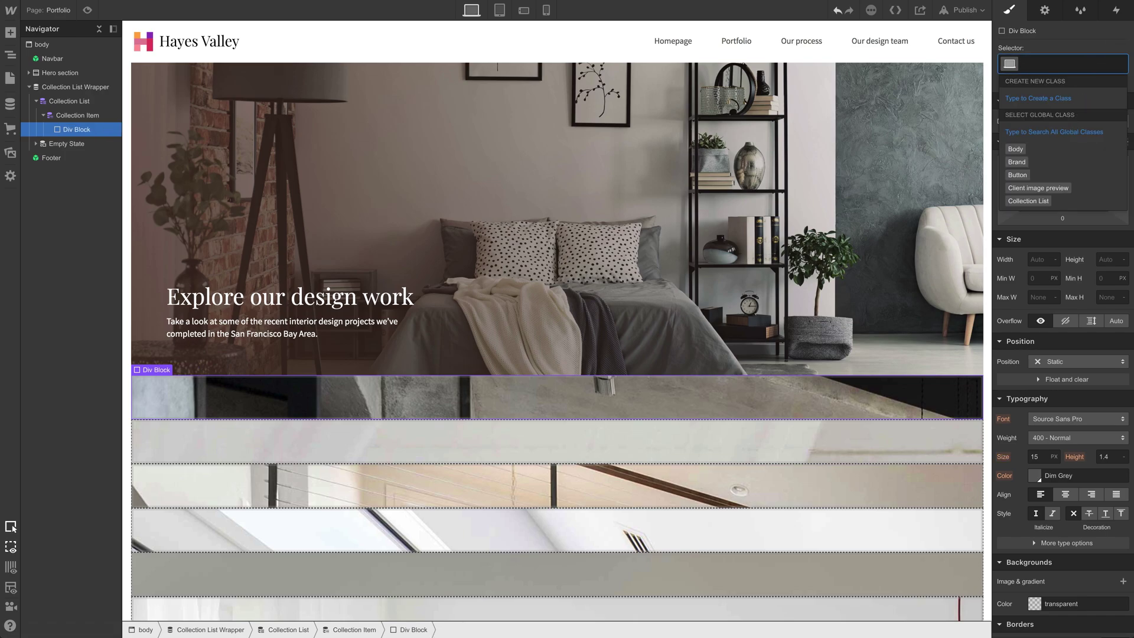
pyautogui.write('Clien')
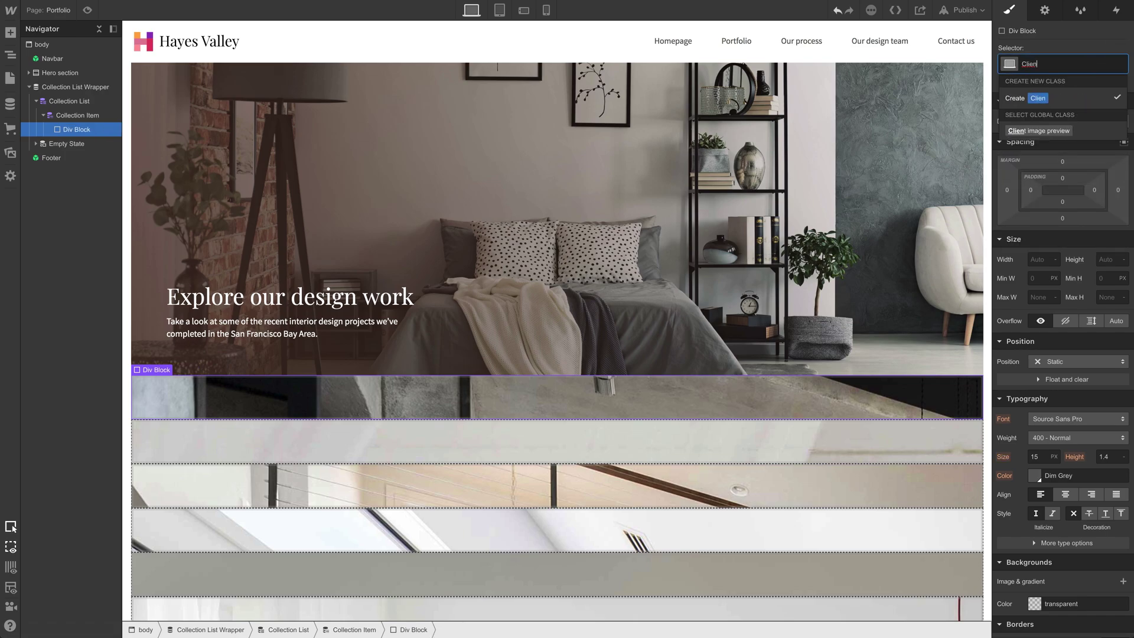
pyautogui.press('Return')
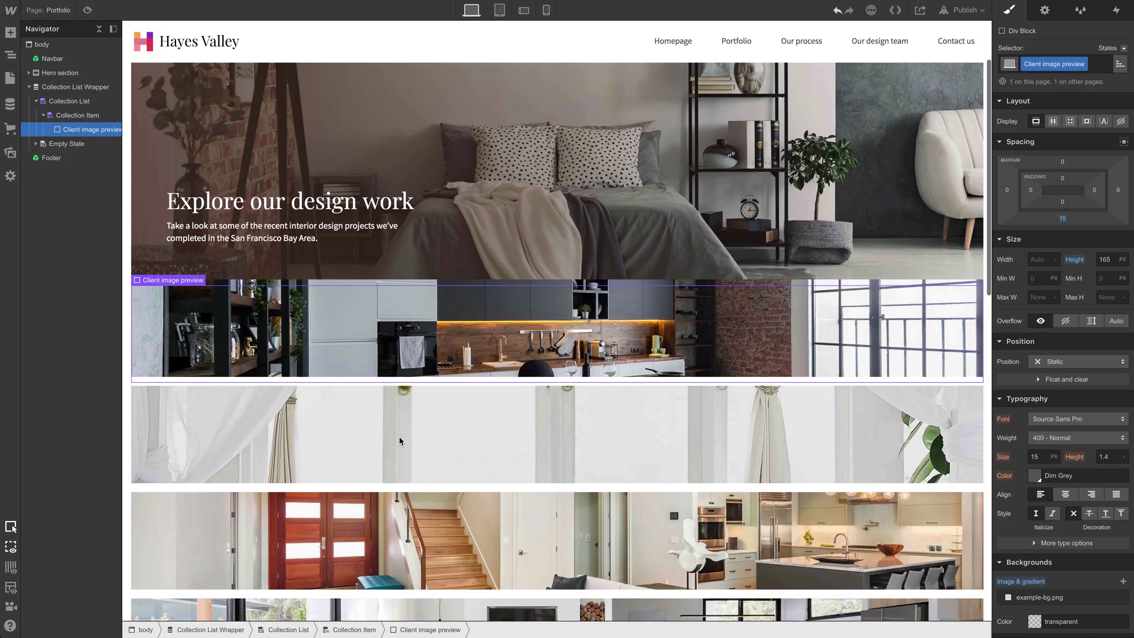
pyautogui.scroll(-7, 399, 436)
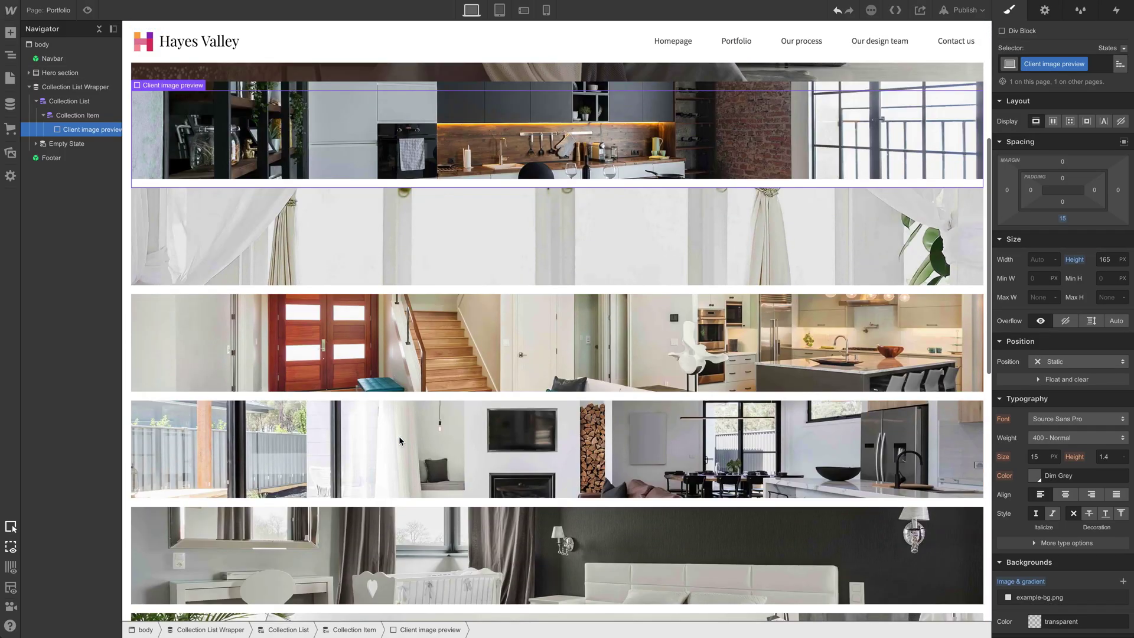
pyautogui.scroll(8, 399, 436)
pyautogui.scroll(-5, 399, 436)
pyautogui.scroll(3, 398, 434)
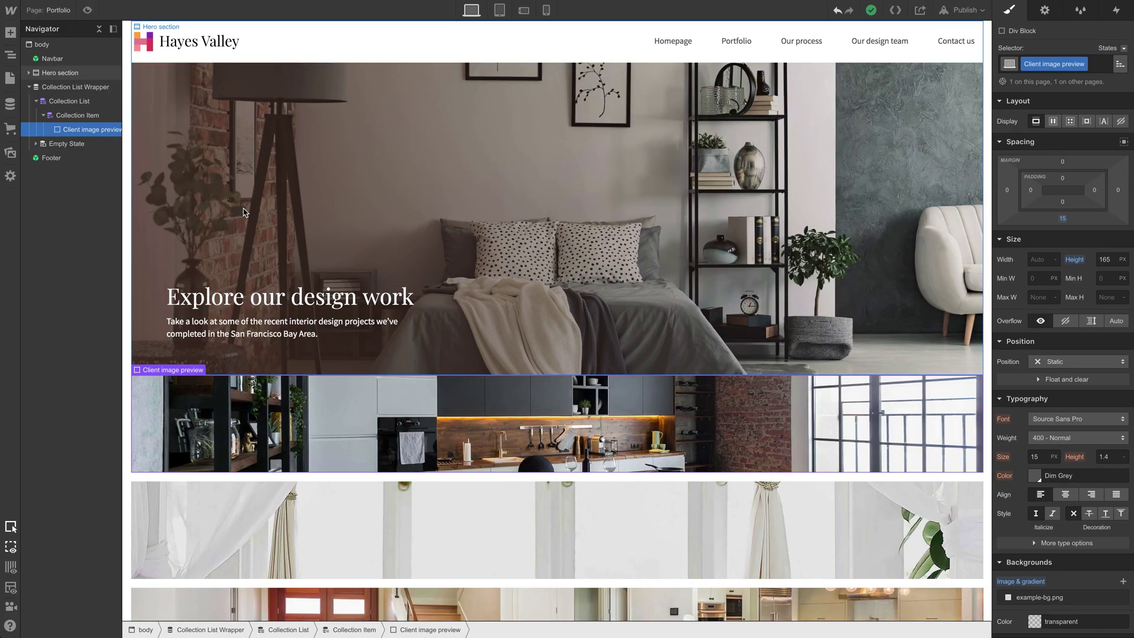
# Set the Collection List's layout to a grid with three 1fr columns
pyautogui.click(64, 103)
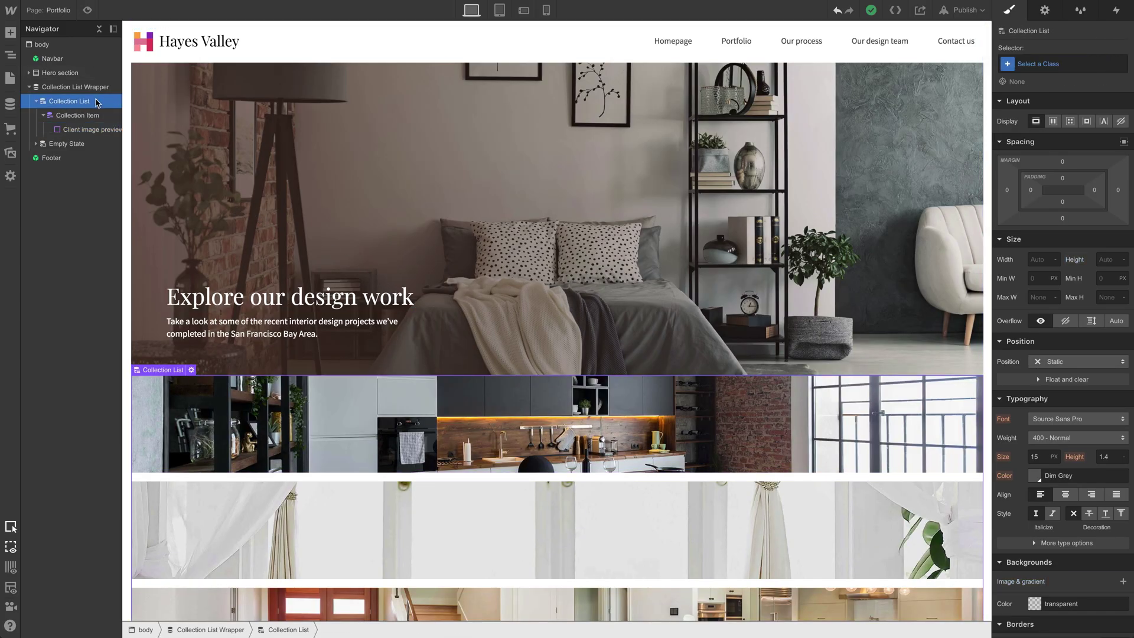
pyautogui.click(1070, 121)
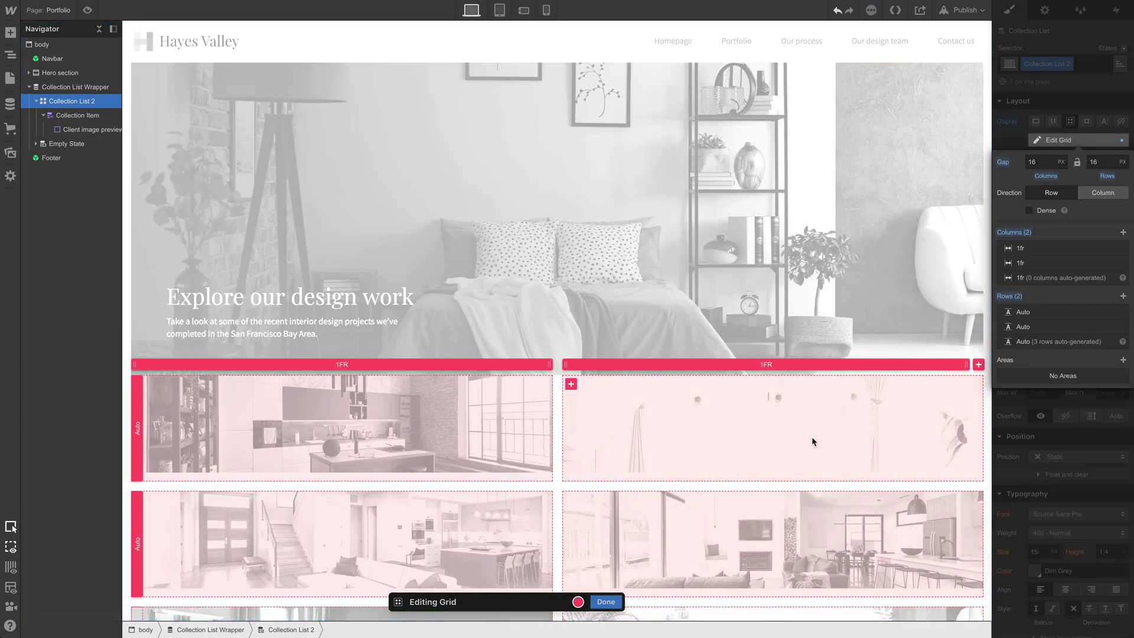
pyautogui.click(1124, 233)
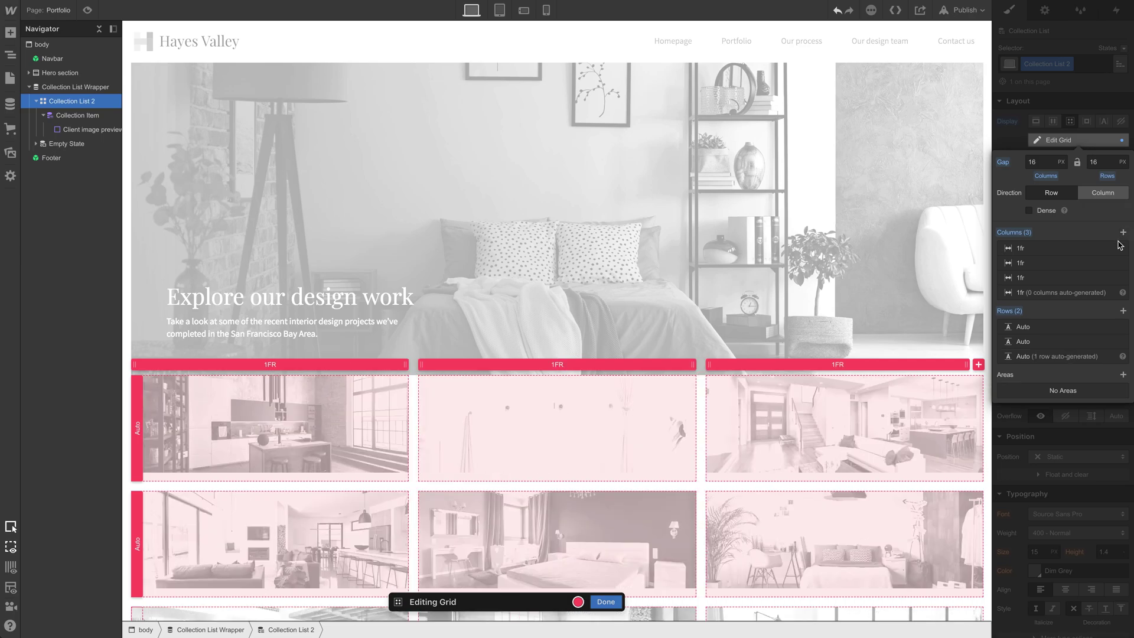
pyautogui.click(619, 601)
pyautogui.scroll(-4, 597, 462)
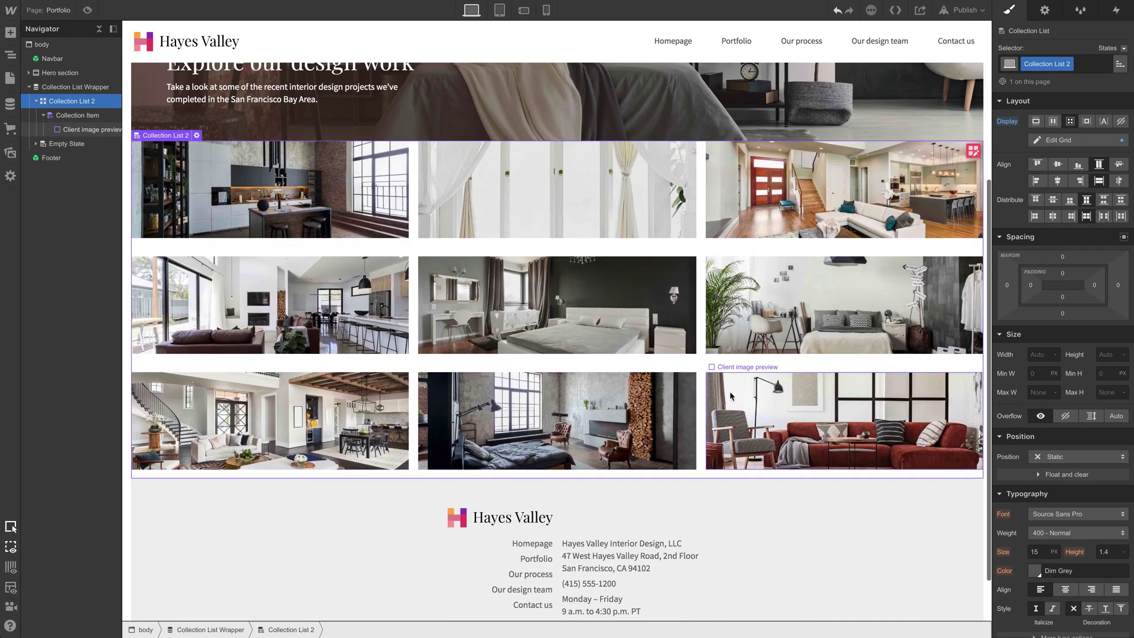
pyautogui.scroll(3, 730, 396)
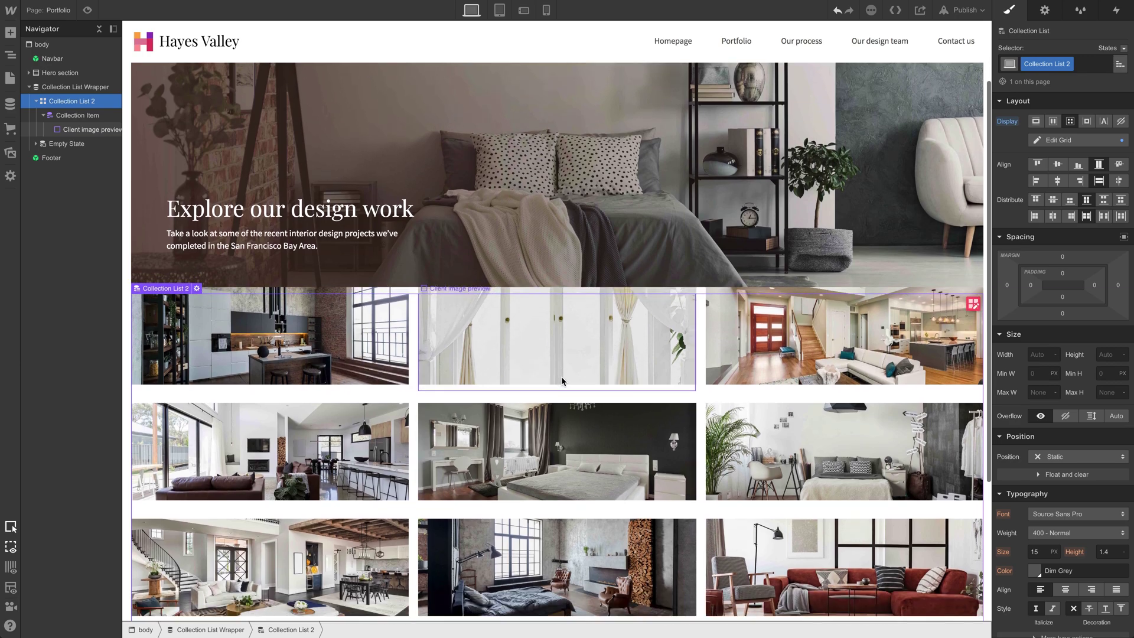
pyautogui.scroll(-1, 562, 381)
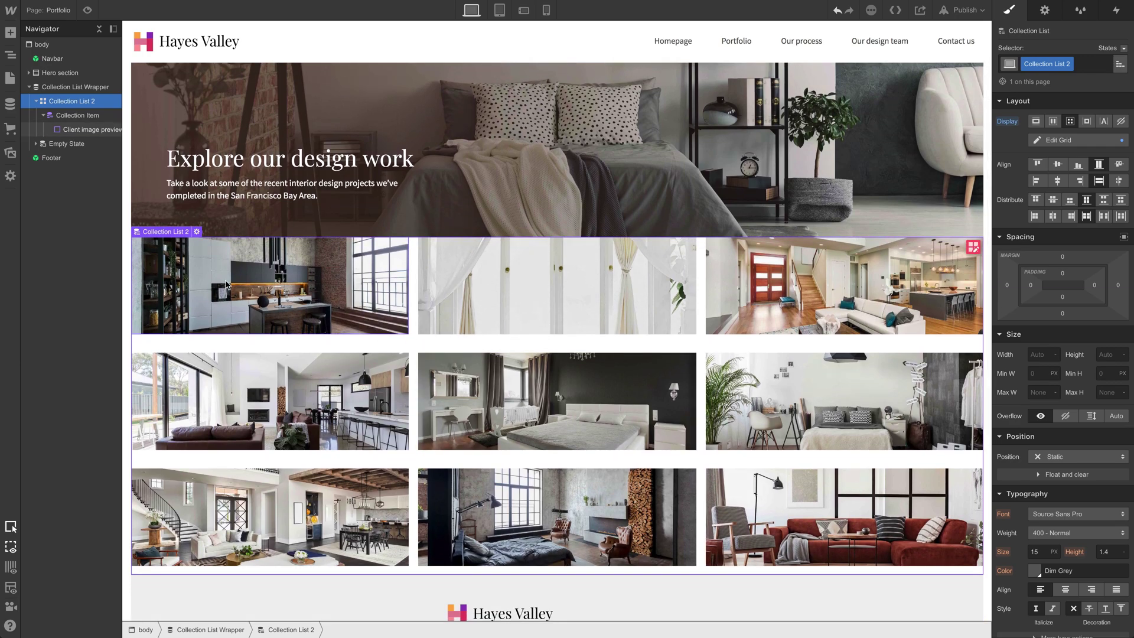
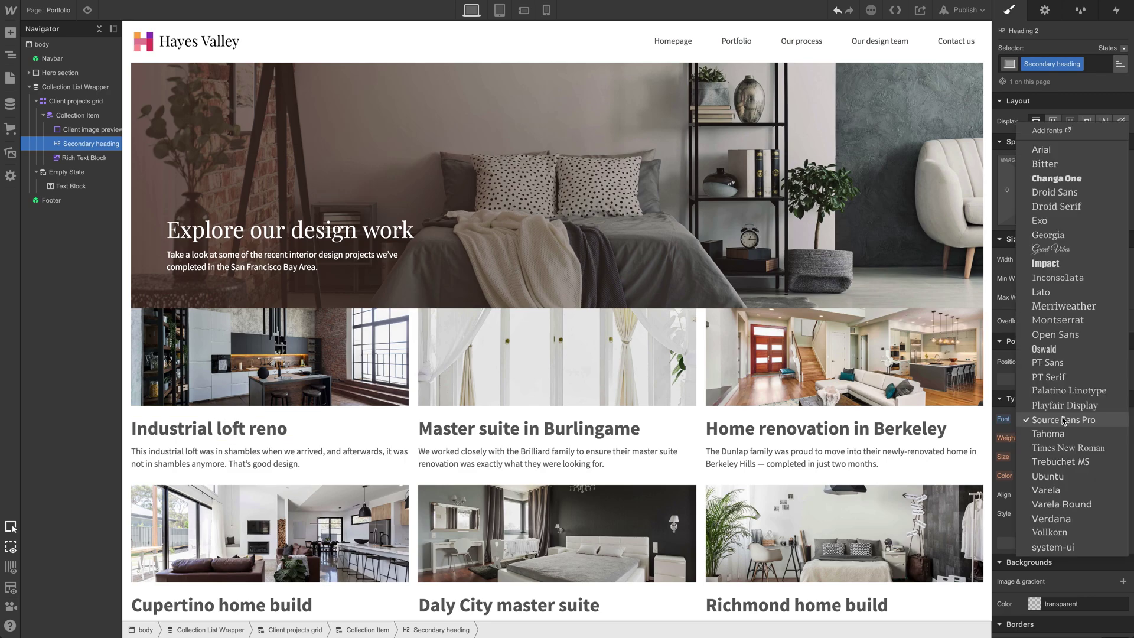
# Set the Secondary heading's font to Playfair Display with a weight of 400 - Normal
pyautogui.click(1067, 406)
pyautogui.click(1066, 438)
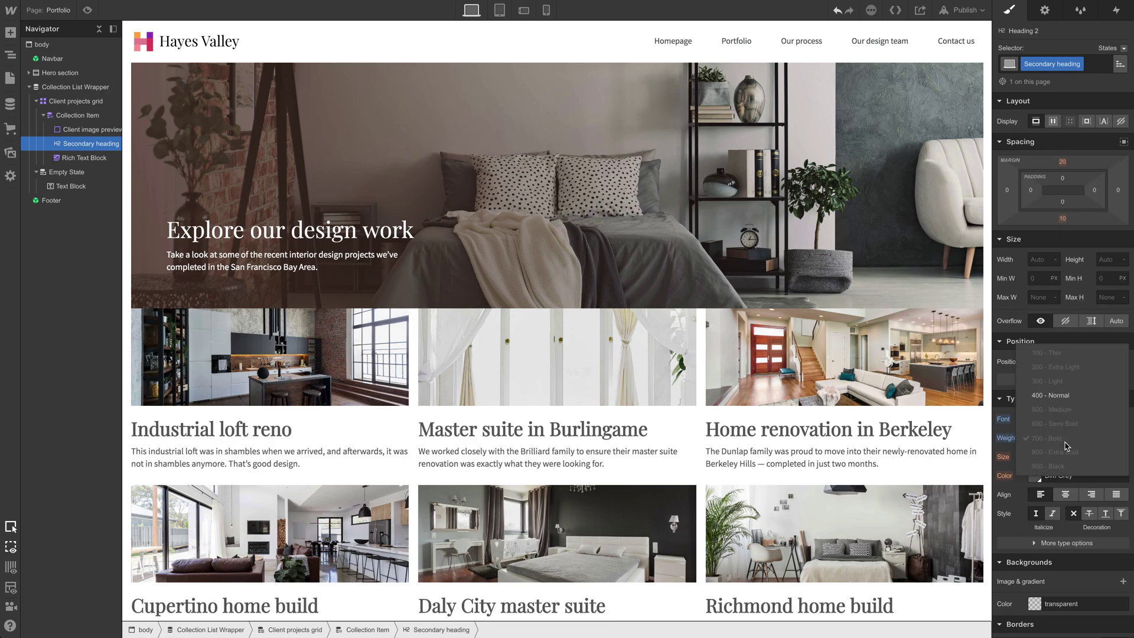
pyautogui.click(1070, 405)
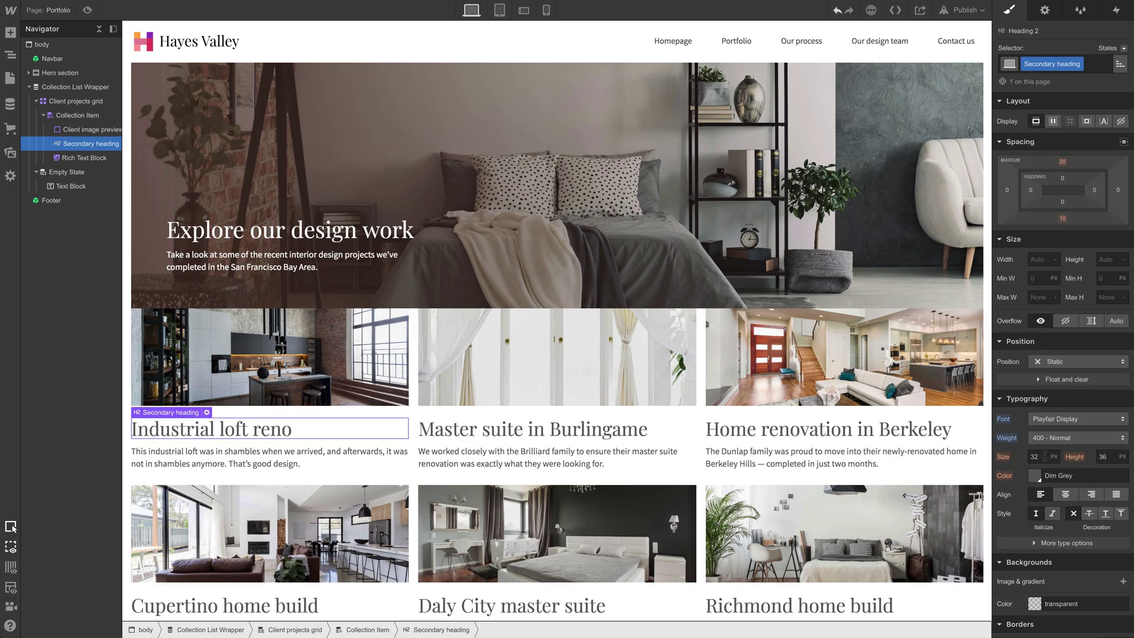
# Set the Secondary heading's font size to 24 px and its line height to 1.2
pyautogui.press('Down')
pyautogui.press('Down')
pyautogui.press('Down')
pyautogui.press('Down')
pyautogui.press('Down')
pyautogui.press('Down')
pyautogui.press('Down')
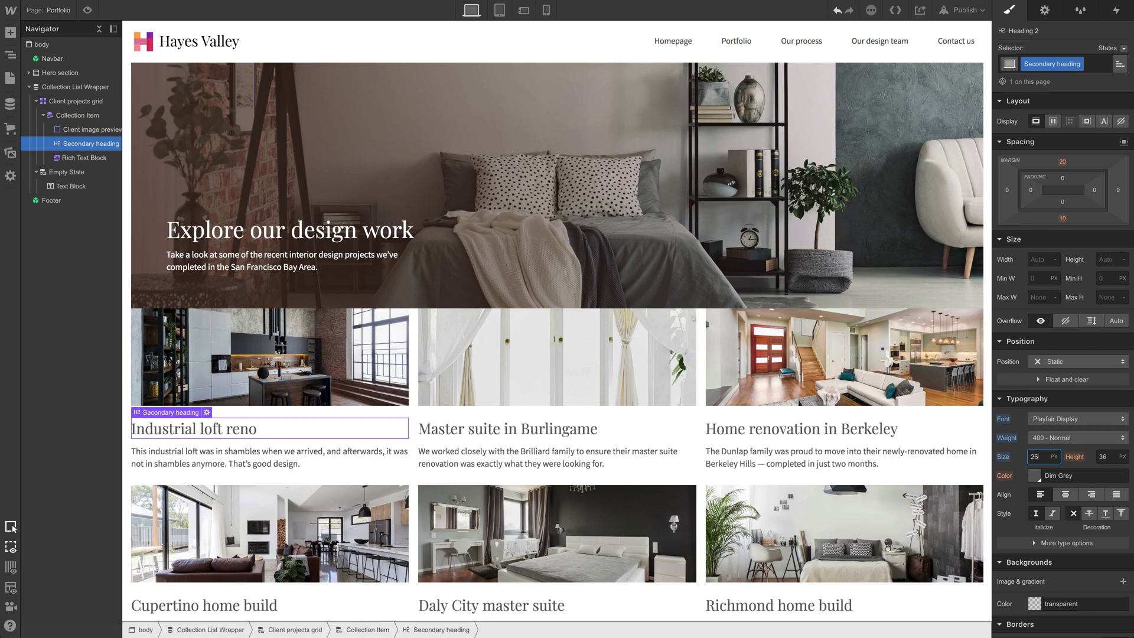
pyautogui.press('Down')
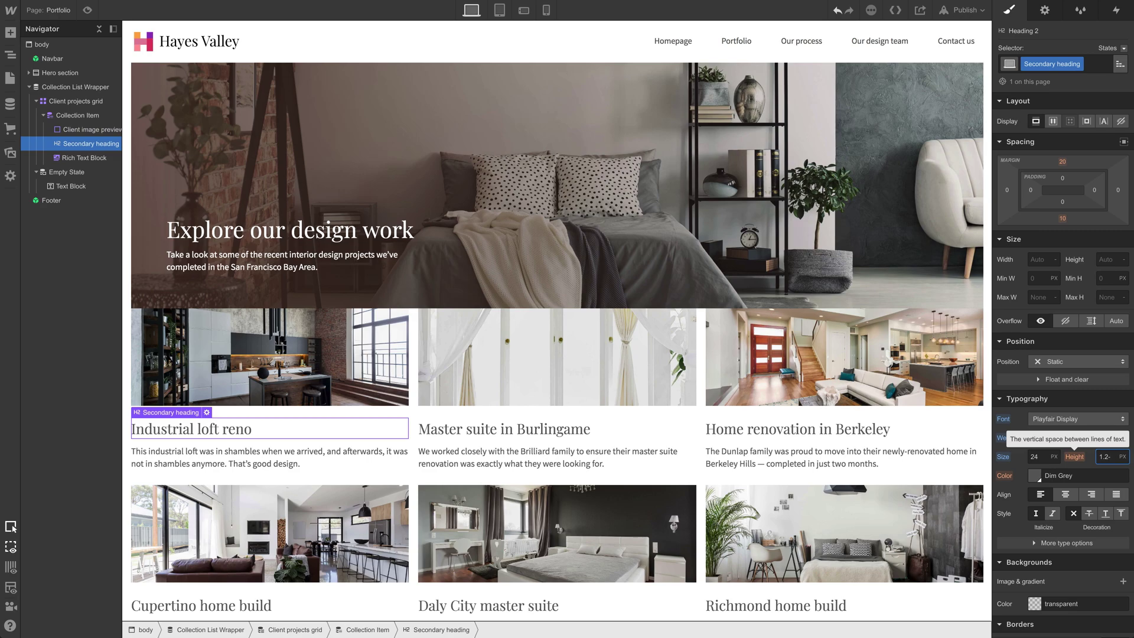
pyautogui.write('1.2')
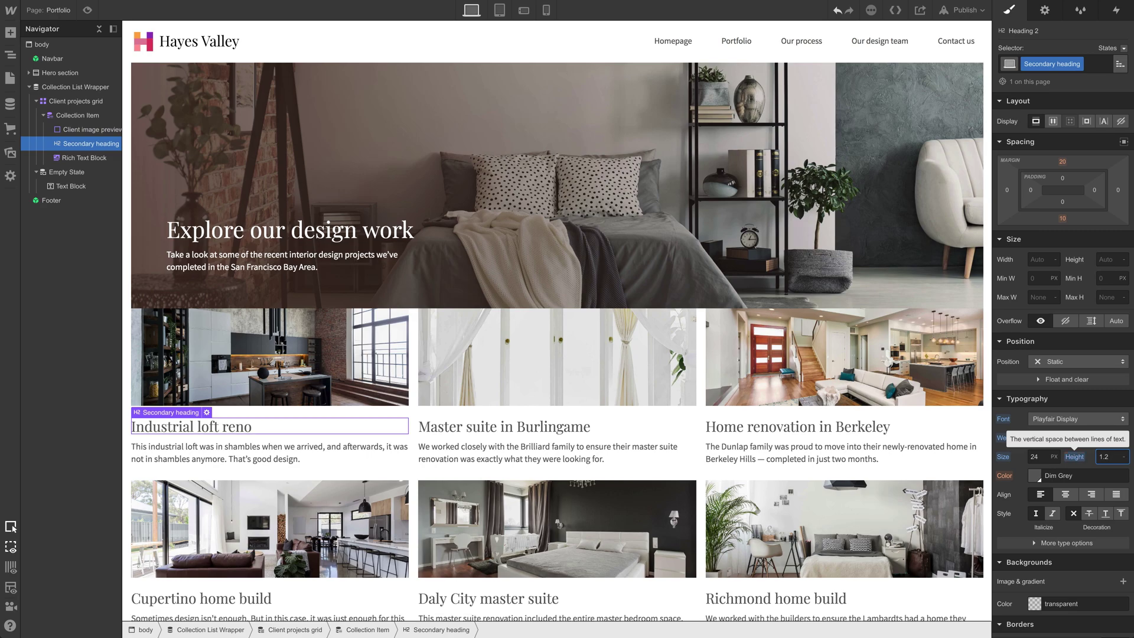
# Reduce the Secondary heading's bottom margin to 5 px
pyautogui.click(295, 448)
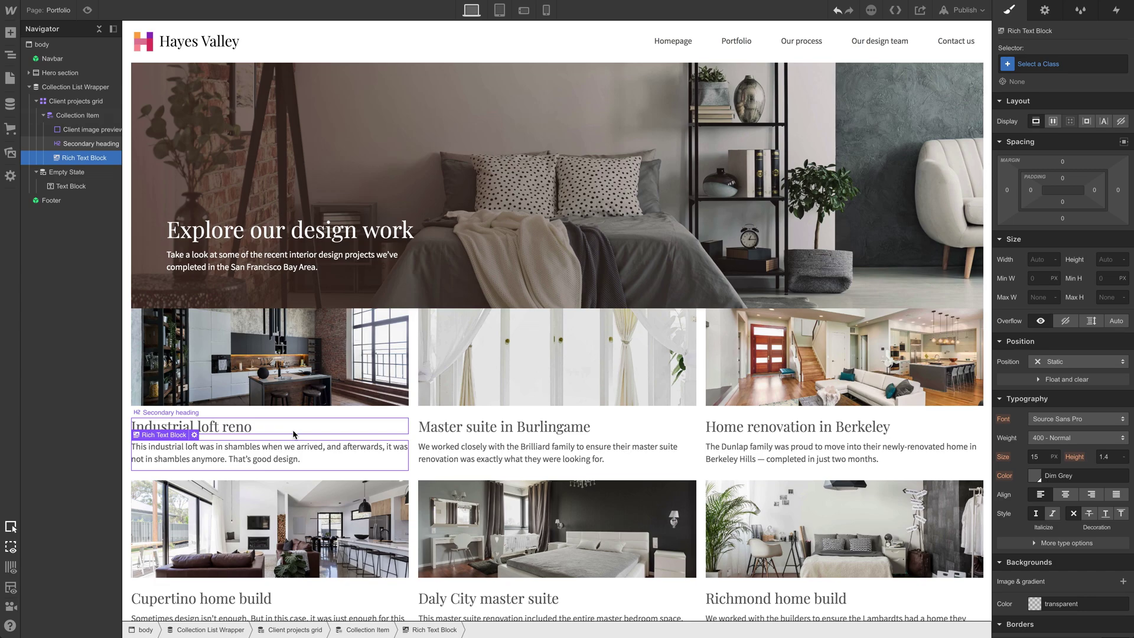
pyautogui.click(292, 430)
pyautogui.moveTo(1046, 212); pyautogui.dragTo(1048, 209)
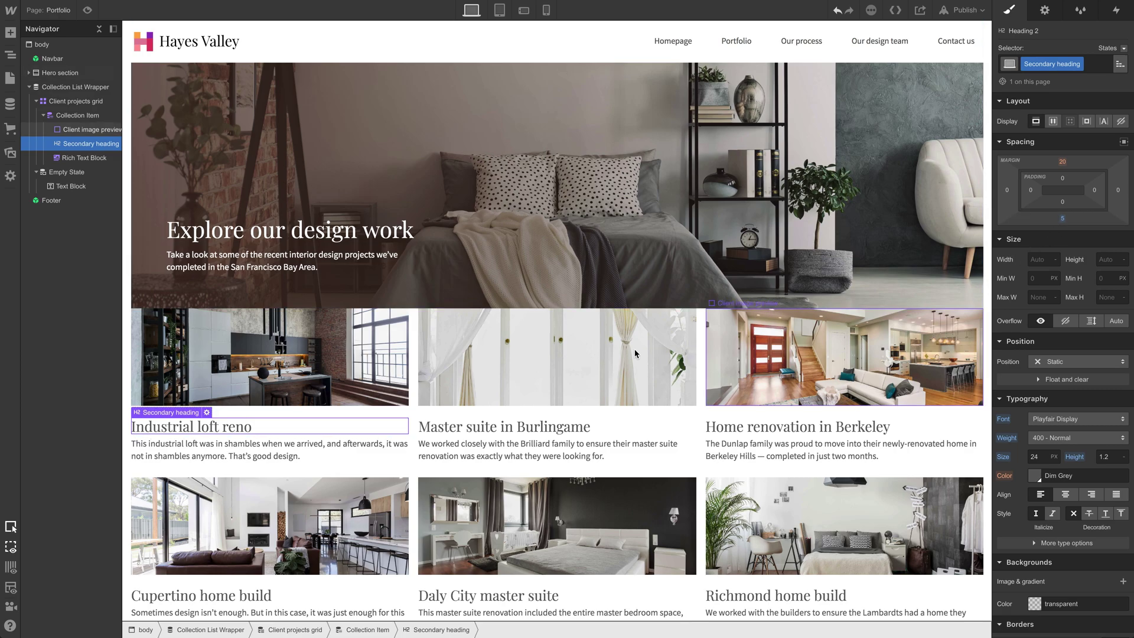
# Set the font size of the project description's Rich Text Block to 14 px
pyautogui.click(293, 450)
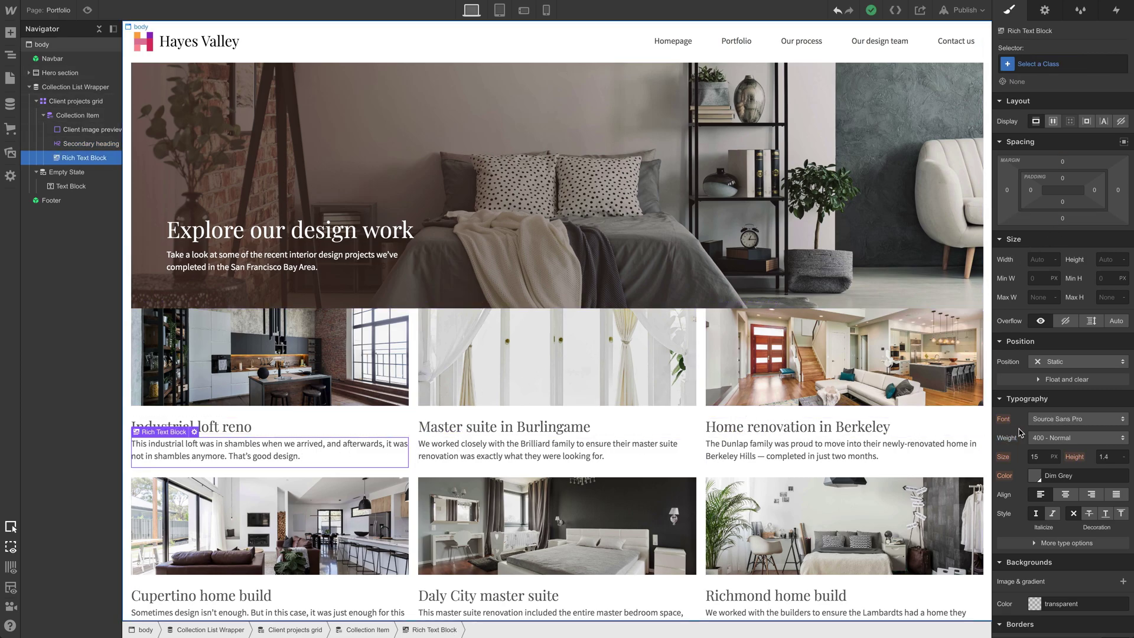
pyautogui.write('14')
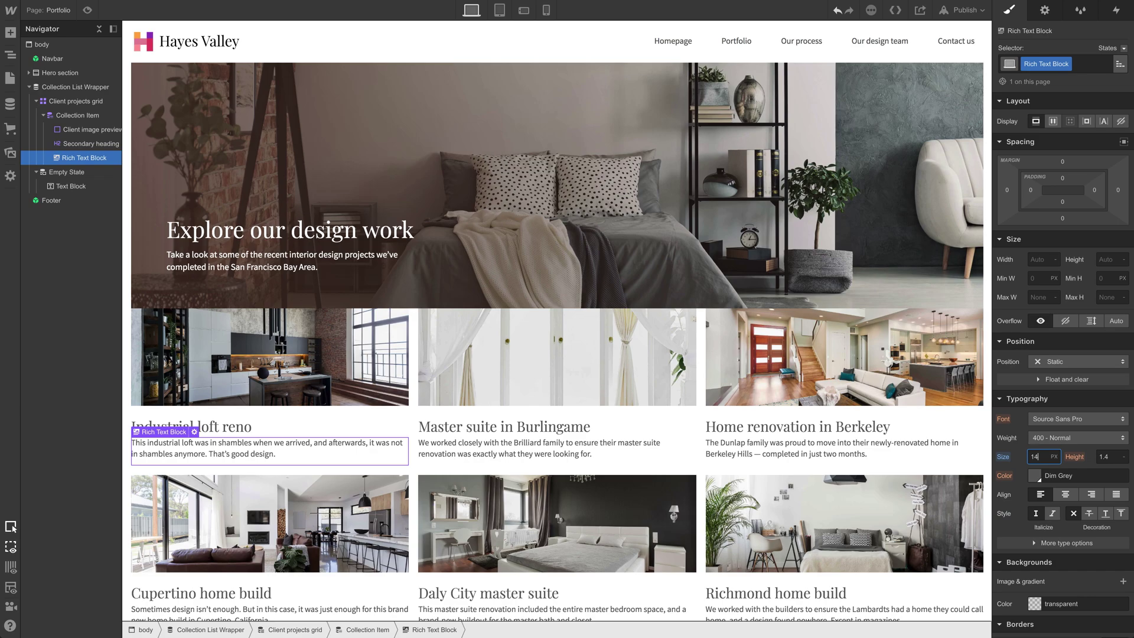
pyautogui.press('Down')
pyautogui.press('Up')
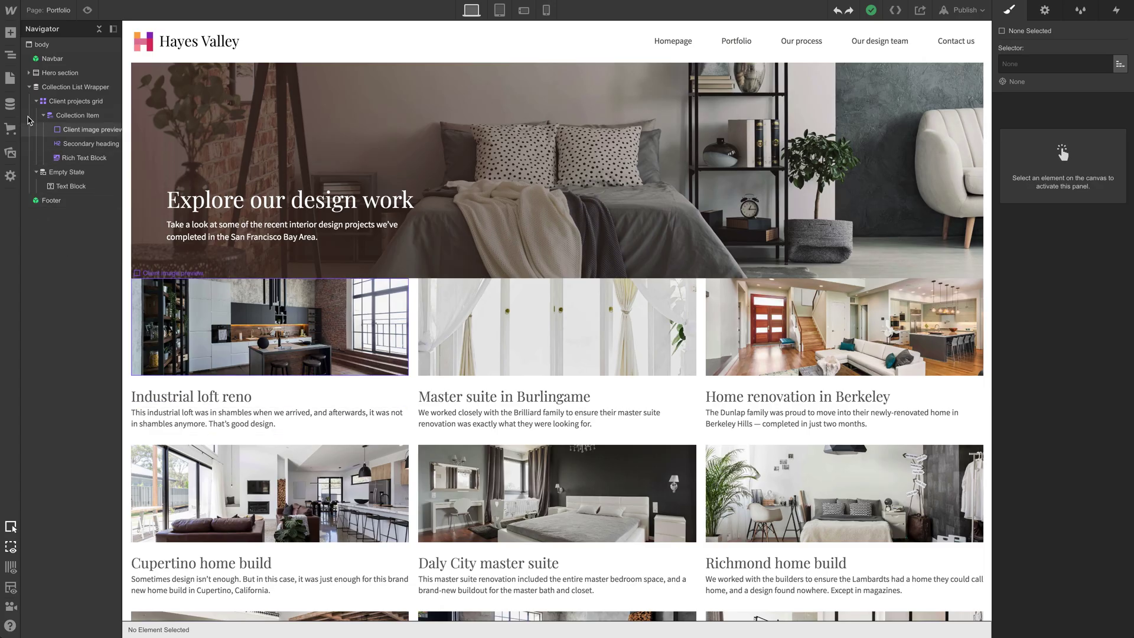
# Add a Link Block at the start of the Collection Item and move the Client image preview inside it
pyautogui.click(10, 33)
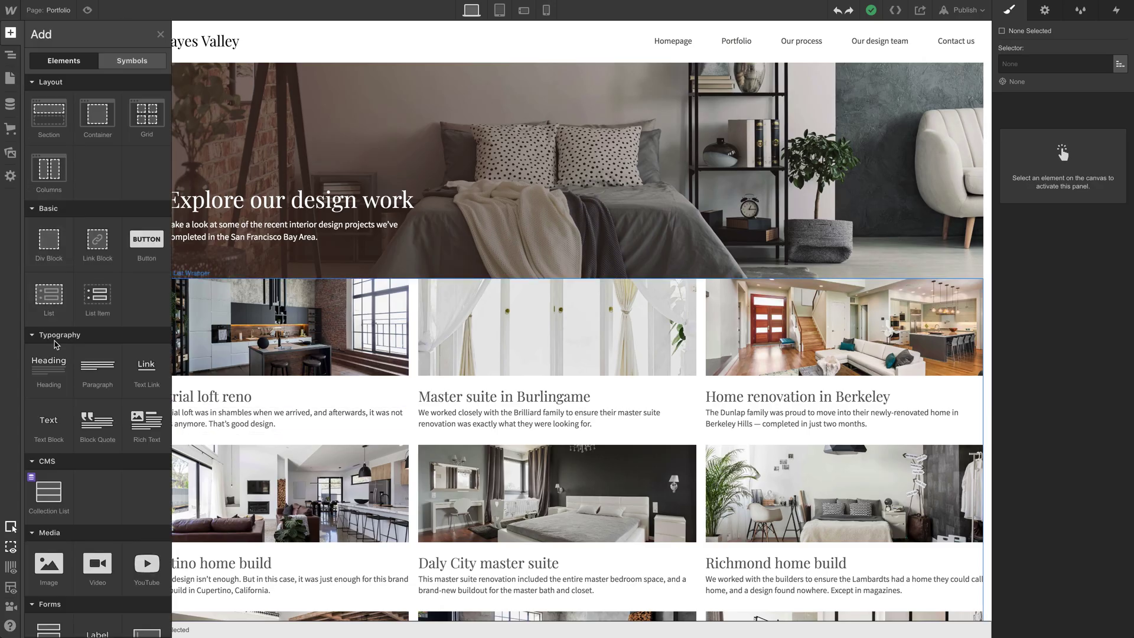
pyautogui.moveTo(118, 254); pyautogui.dragTo(77, 160)
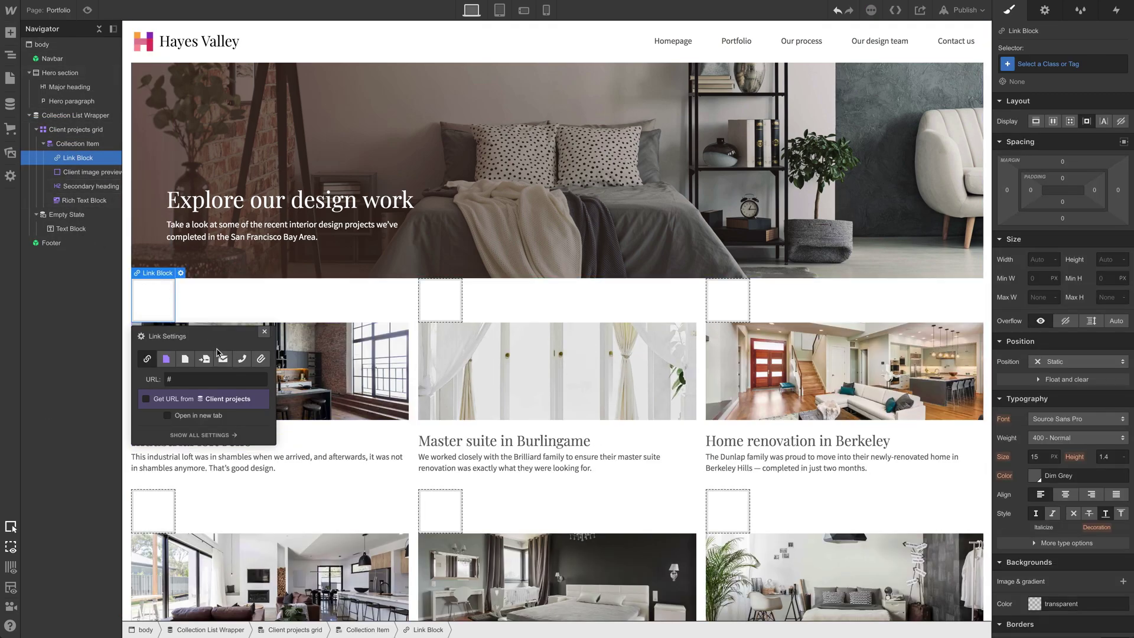
pyautogui.click(265, 333)
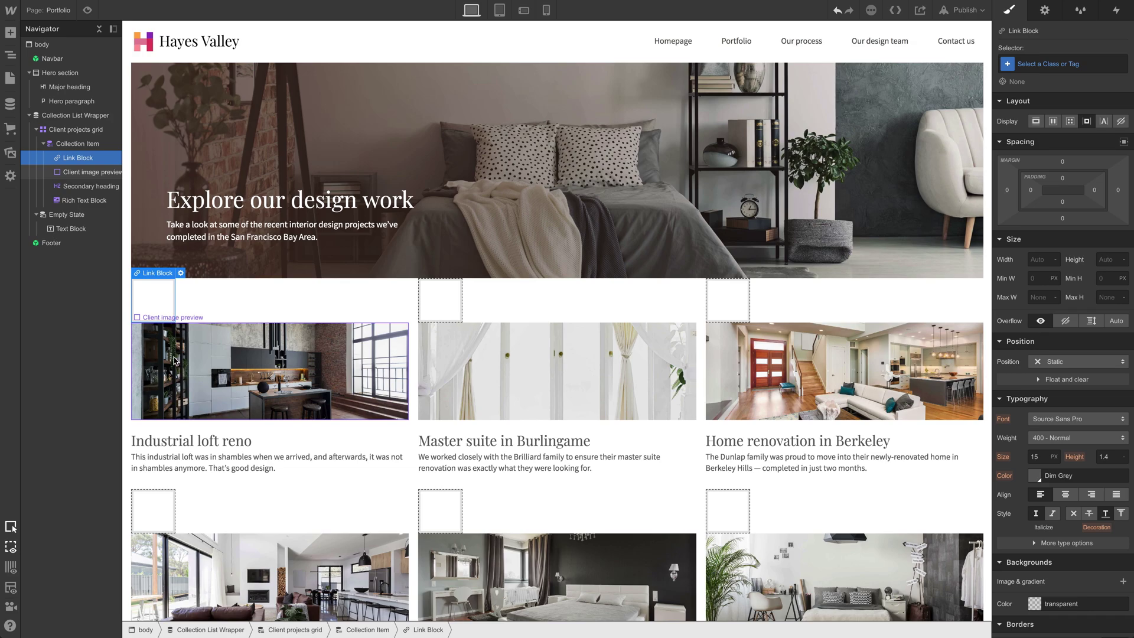
pyautogui.moveTo(175, 360); pyautogui.dragTo(154, 304)
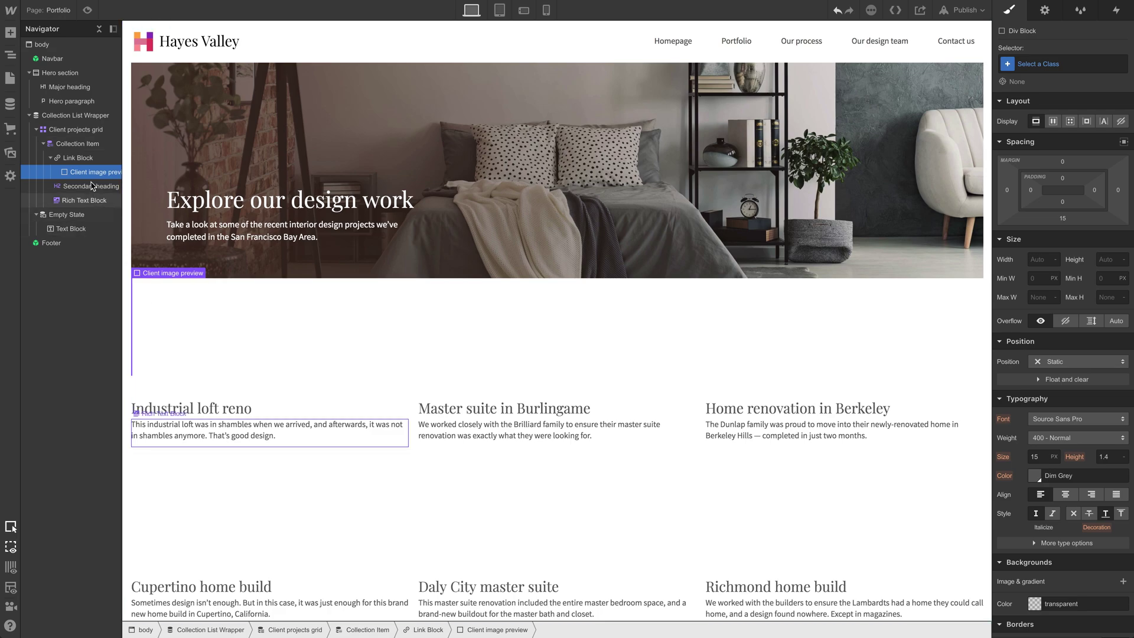
# Set the Link Block's display to block so it spans the width of the Collection Item
pyautogui.click(89, 159)
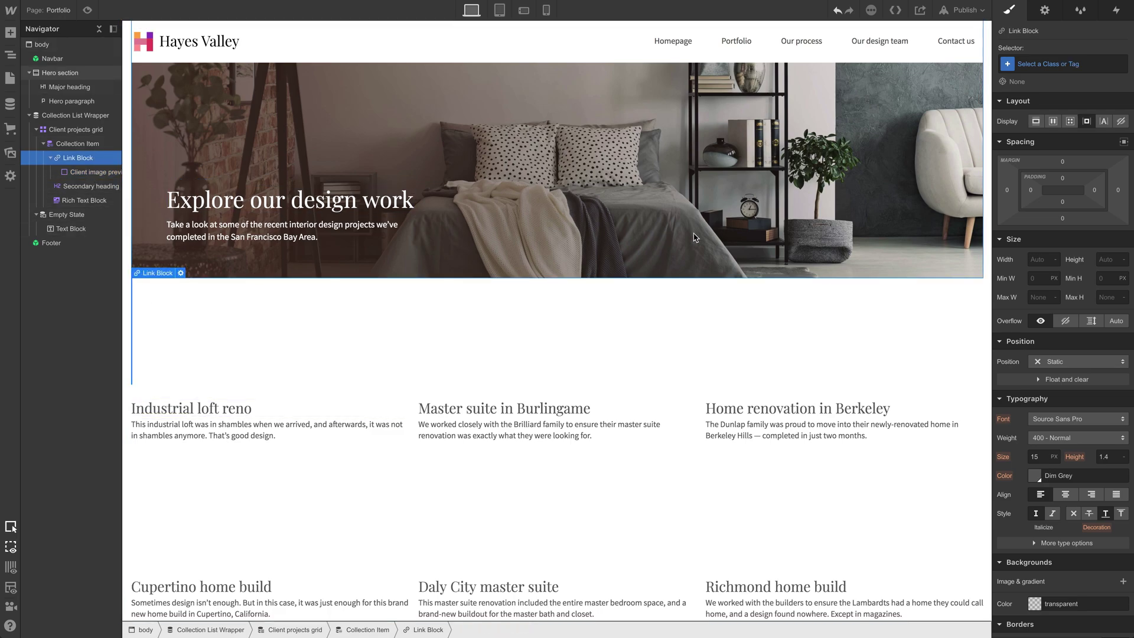
pyautogui.click(1039, 261)
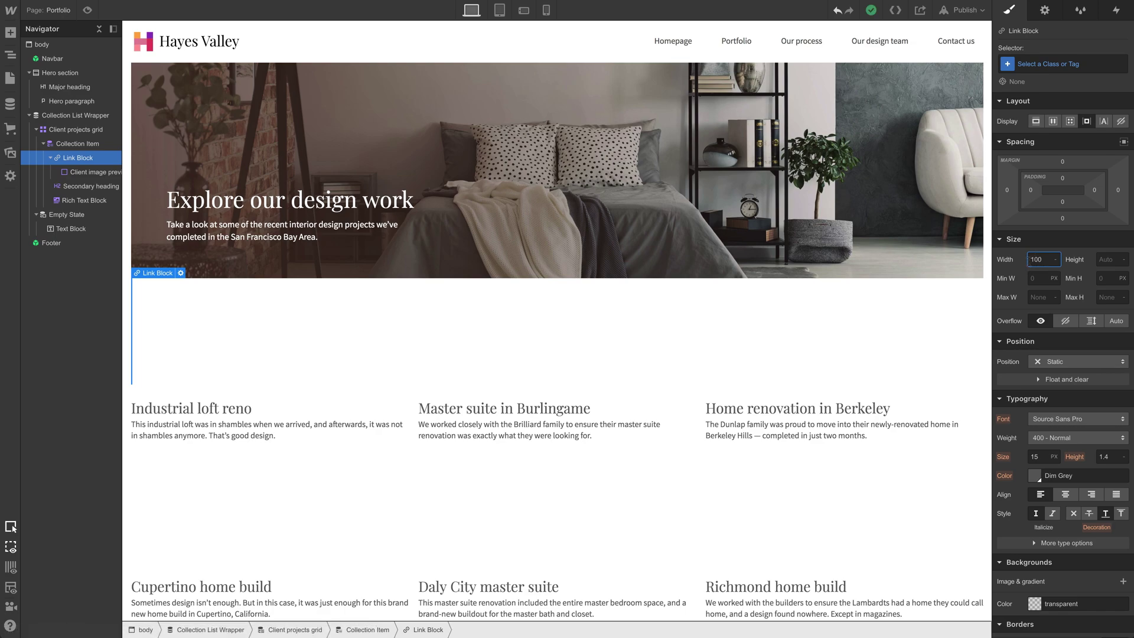
pyautogui.click(1037, 122)
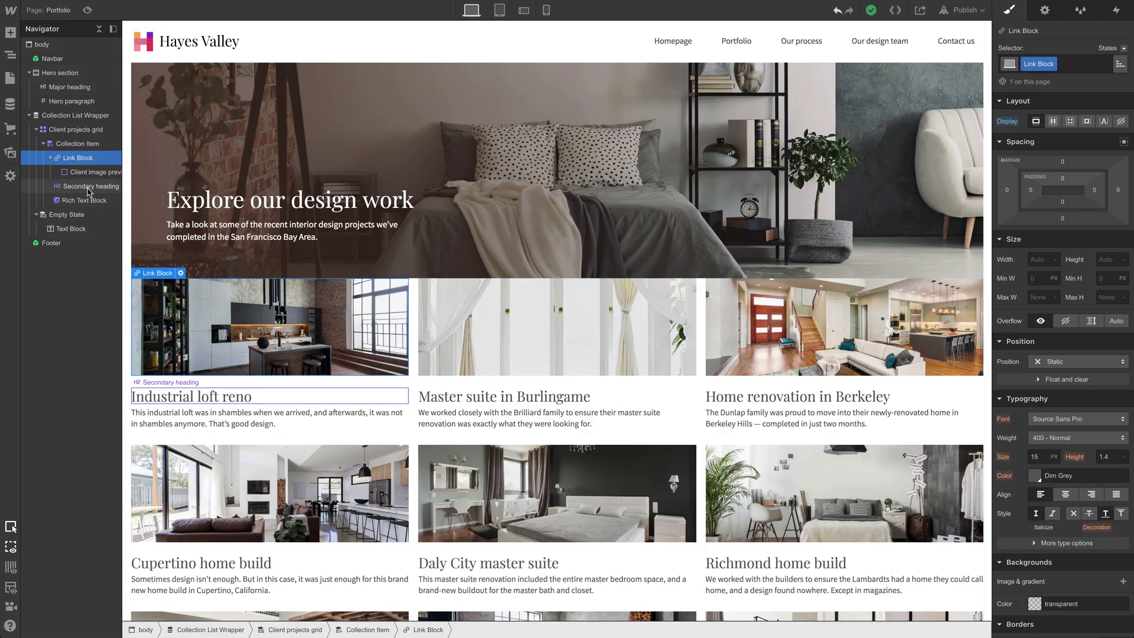
# Move the Secondary heading into the Link Block, directly below the Client image preview
pyautogui.moveTo(88, 172); pyautogui.dragTo(88, 187)
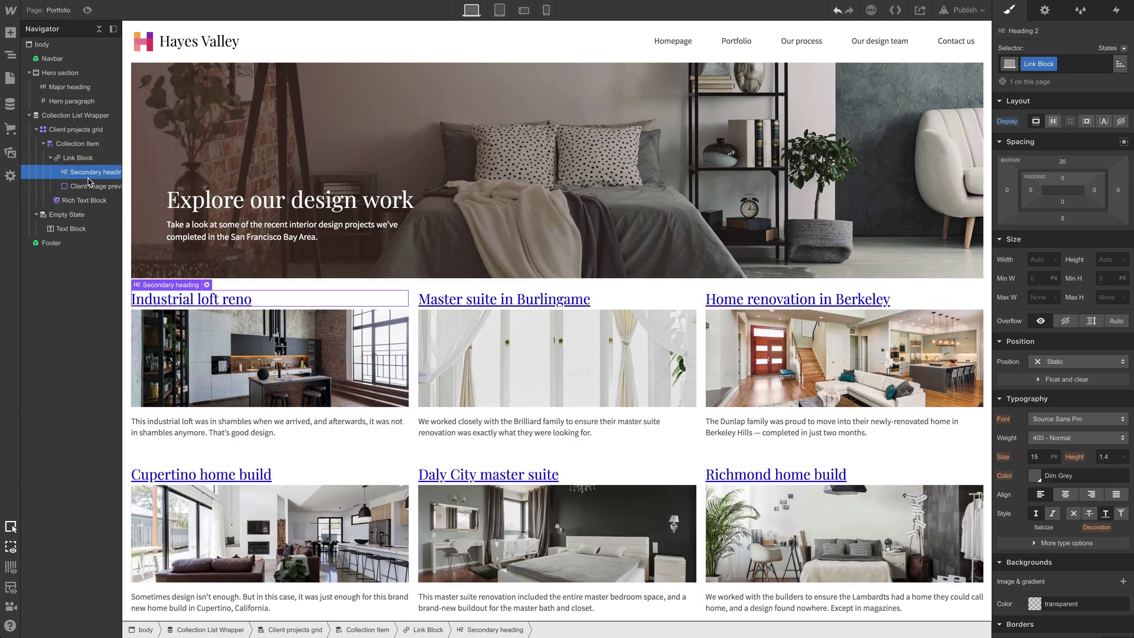
pyautogui.click(91, 173)
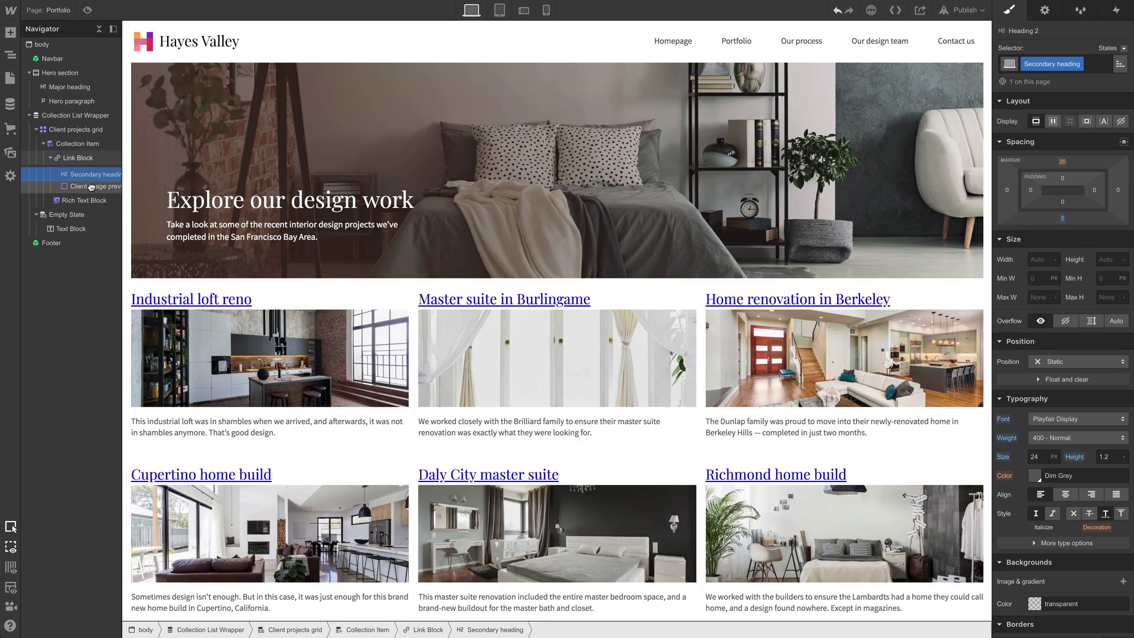
pyautogui.moveTo(92, 188); pyautogui.dragTo(92, 186)
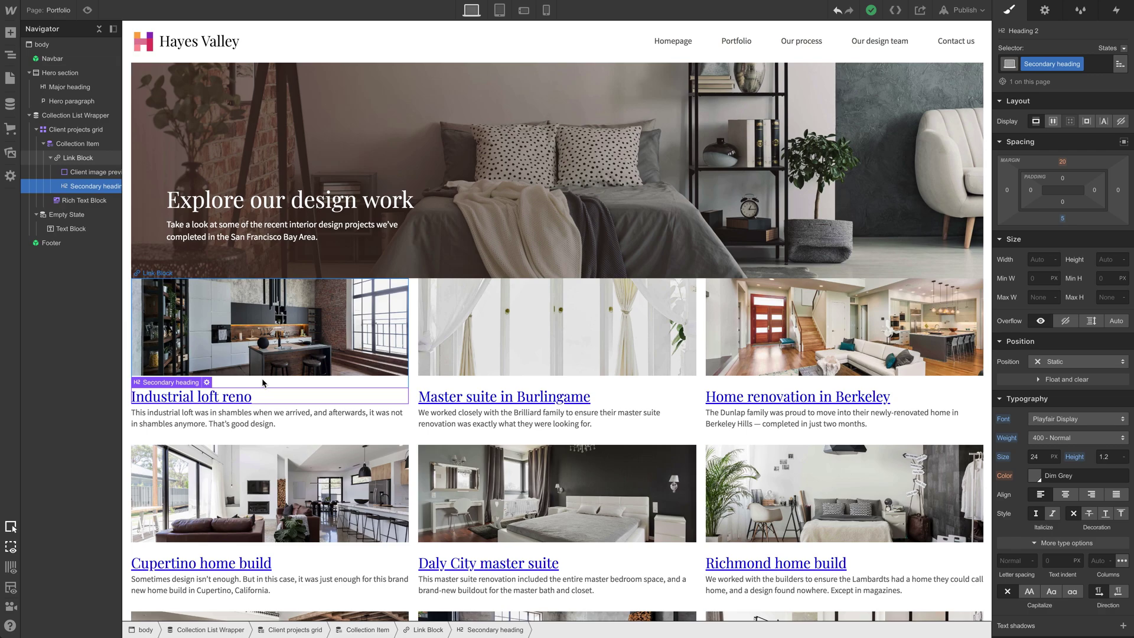
# Set the Link Block's text decoration to none
pyautogui.click(263, 383)
pyautogui.scroll(-2, 1067, 454)
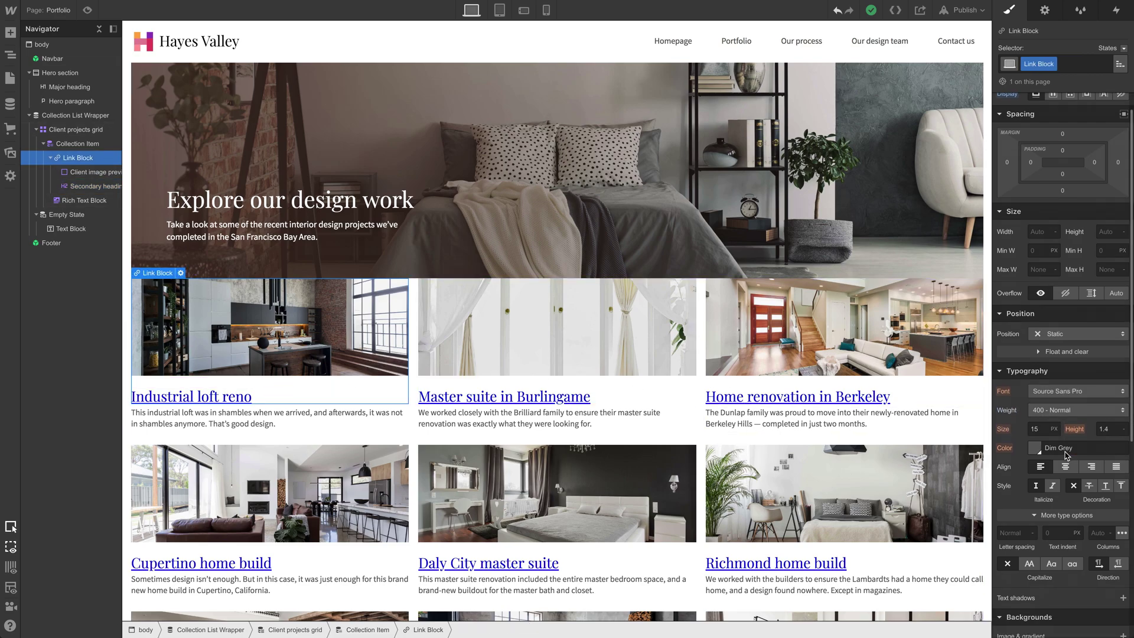
pyautogui.scroll(-2, 1066, 452)
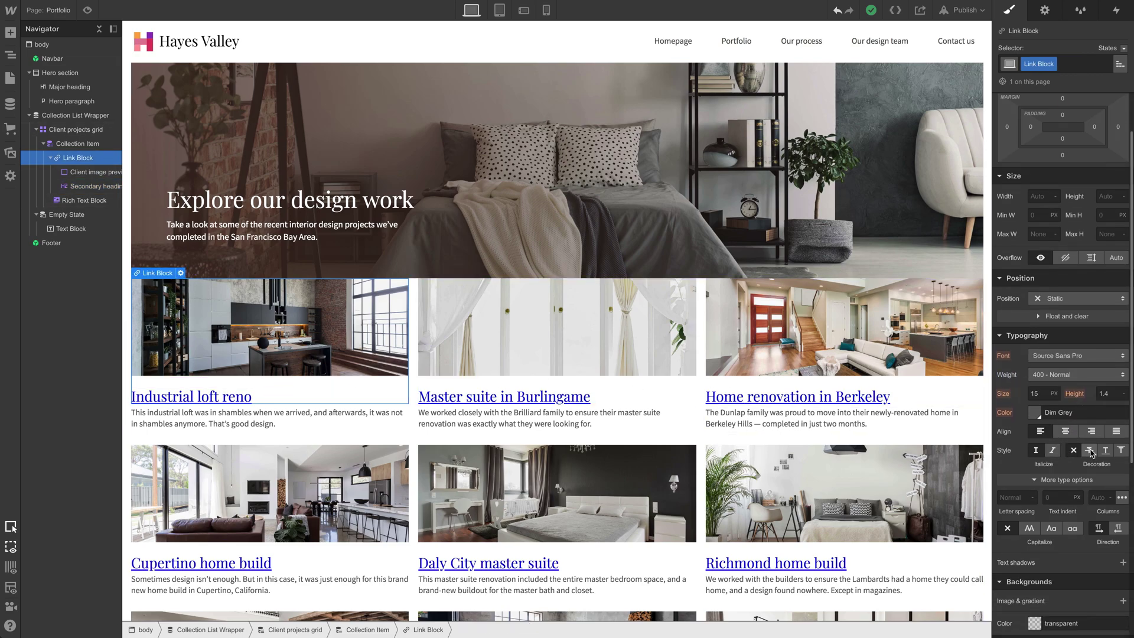
pyautogui.click(1090, 451)
pyautogui.click(1120, 451)
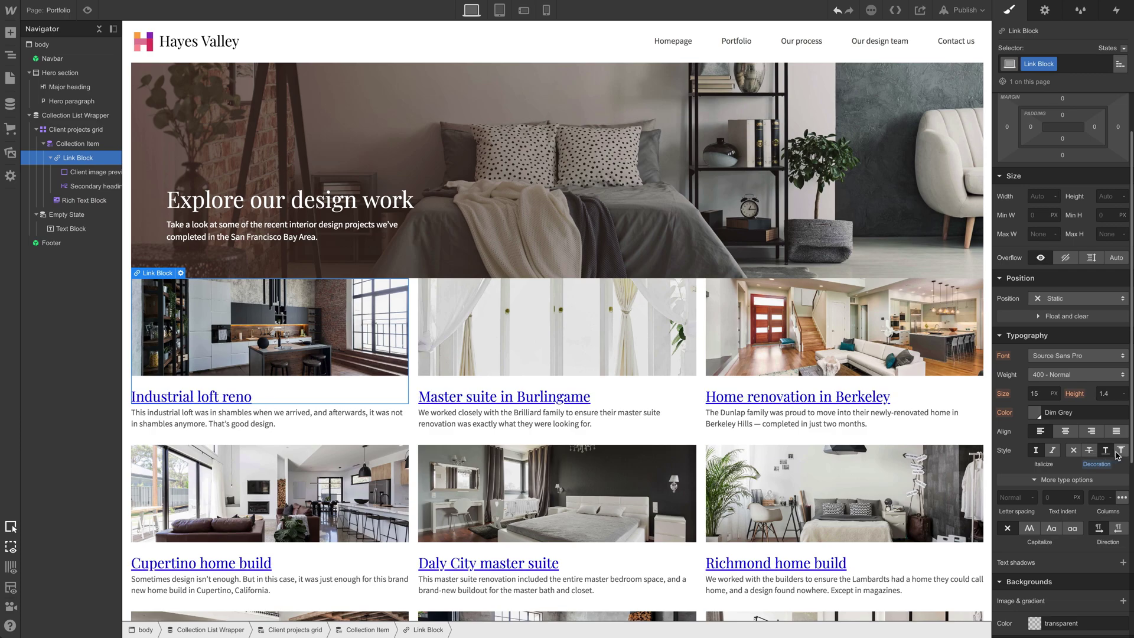
pyautogui.click(1075, 450)
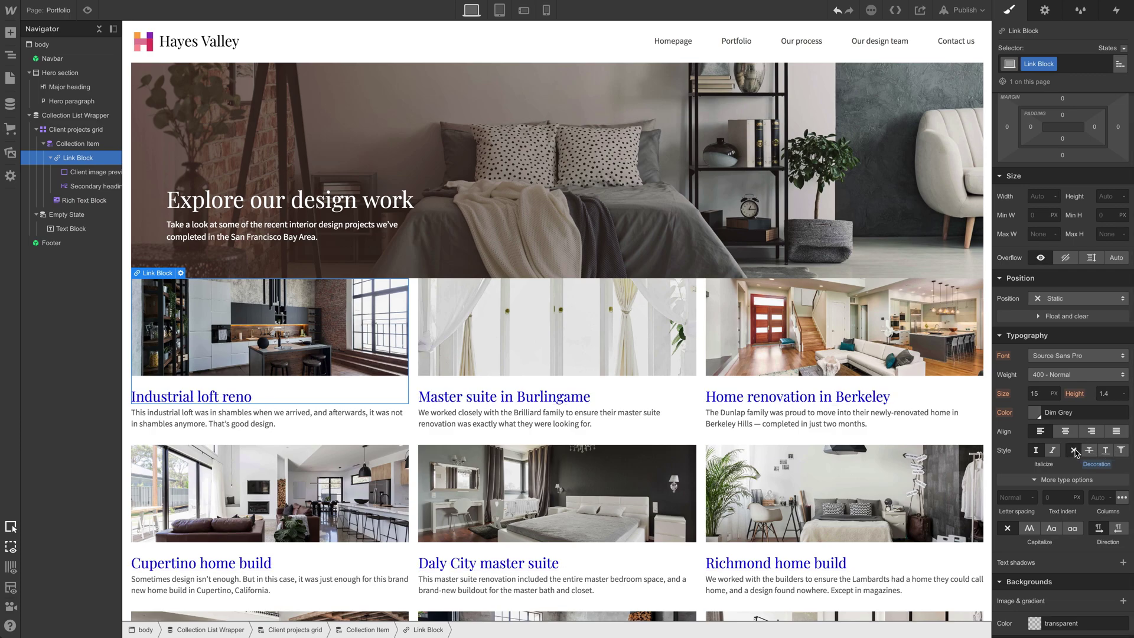
# Set the Link Block's text color to dark grey #2e2e2e
pyautogui.click(1040, 413)
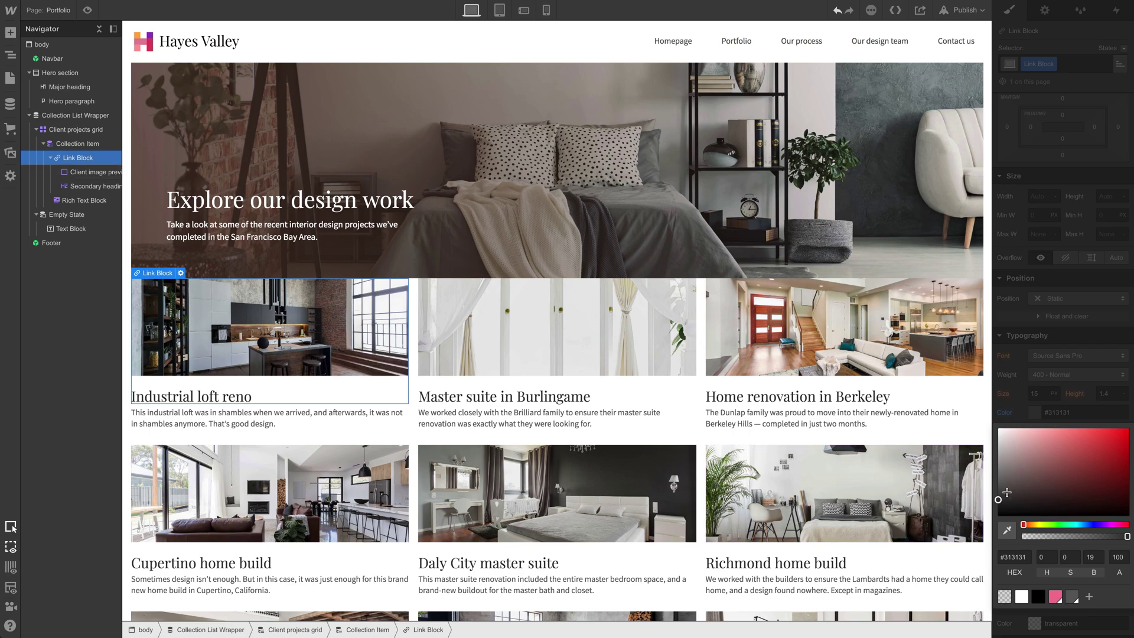
pyautogui.moveTo(1007, 492); pyautogui.dragTo(984, 496)
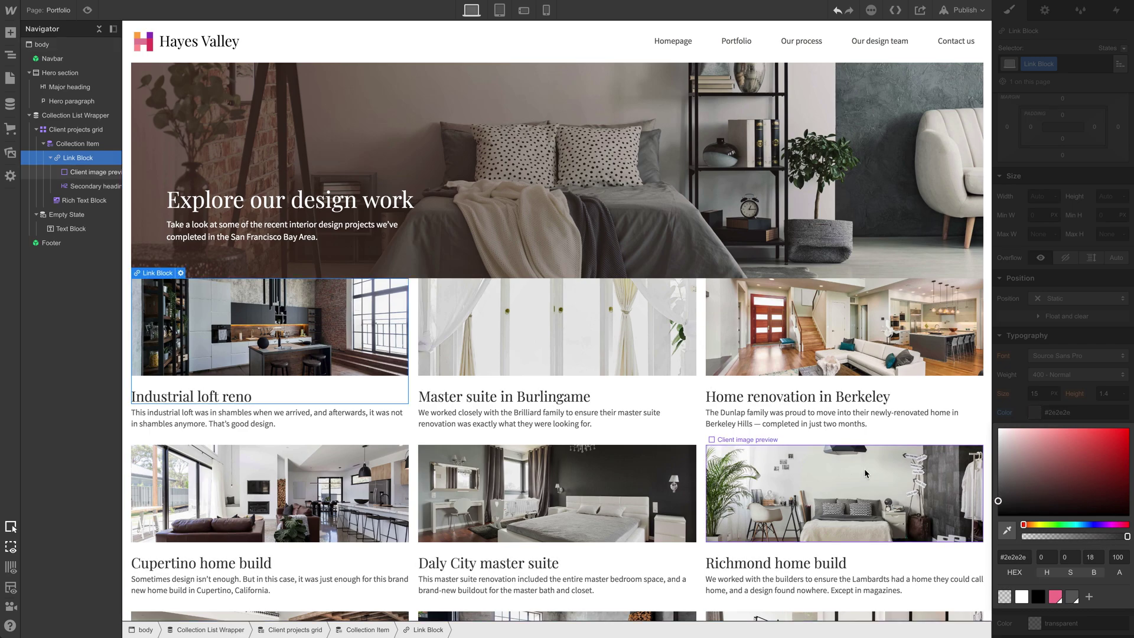
pyautogui.click(561, 394)
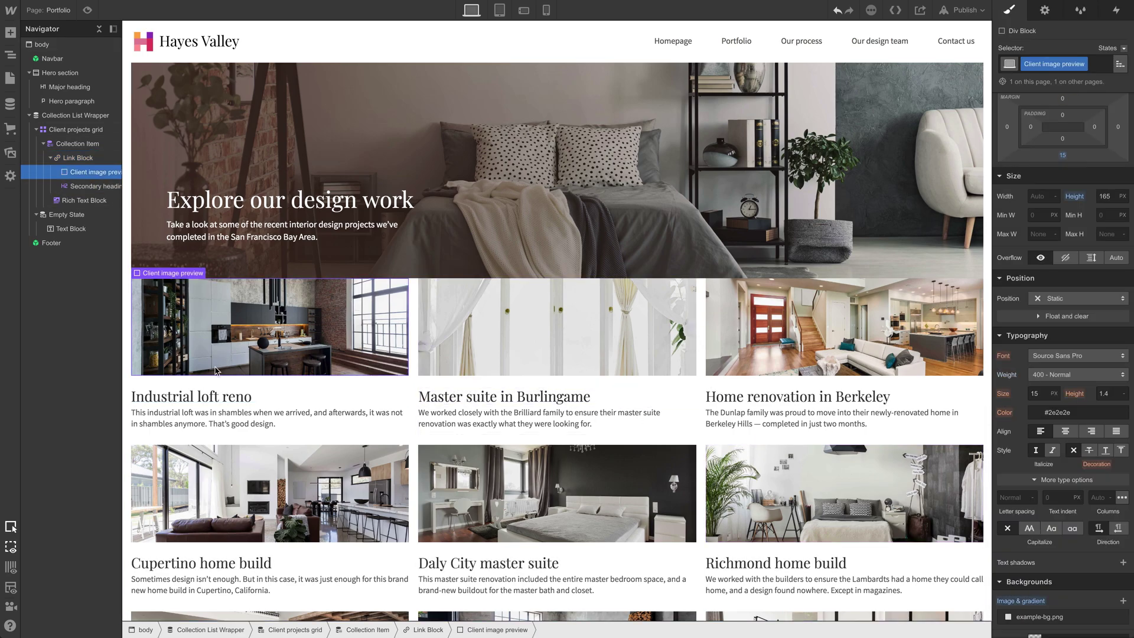
# Link the Link Block to the Current Client project collection page
pyautogui.click(204, 395)
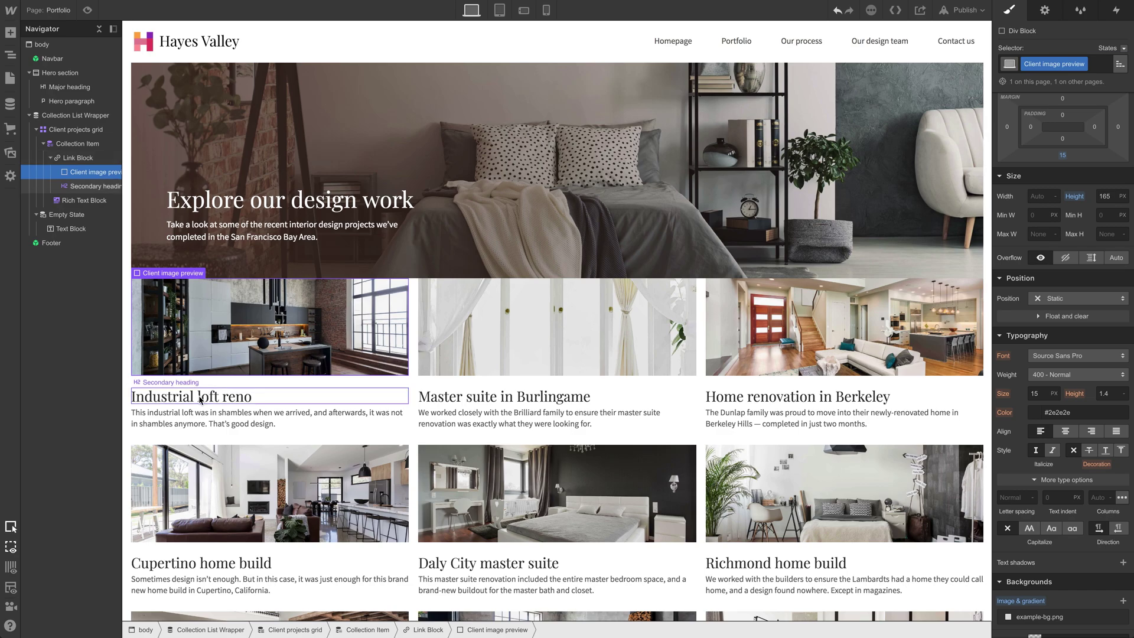
pyautogui.click(264, 364)
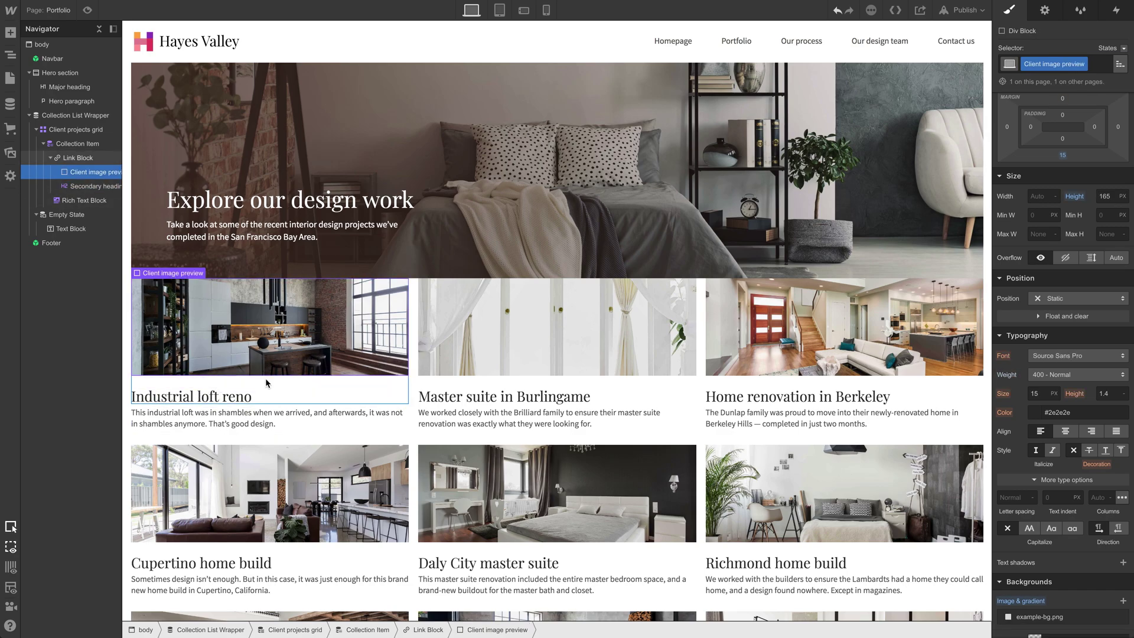
pyautogui.click(265, 379)
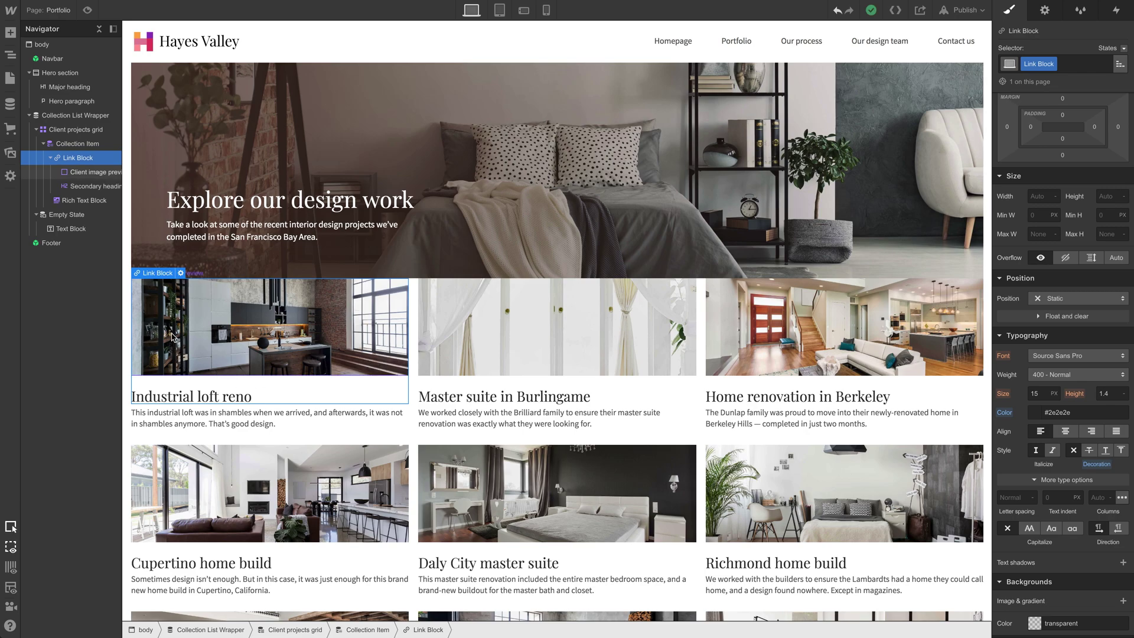
pyautogui.click(181, 274)
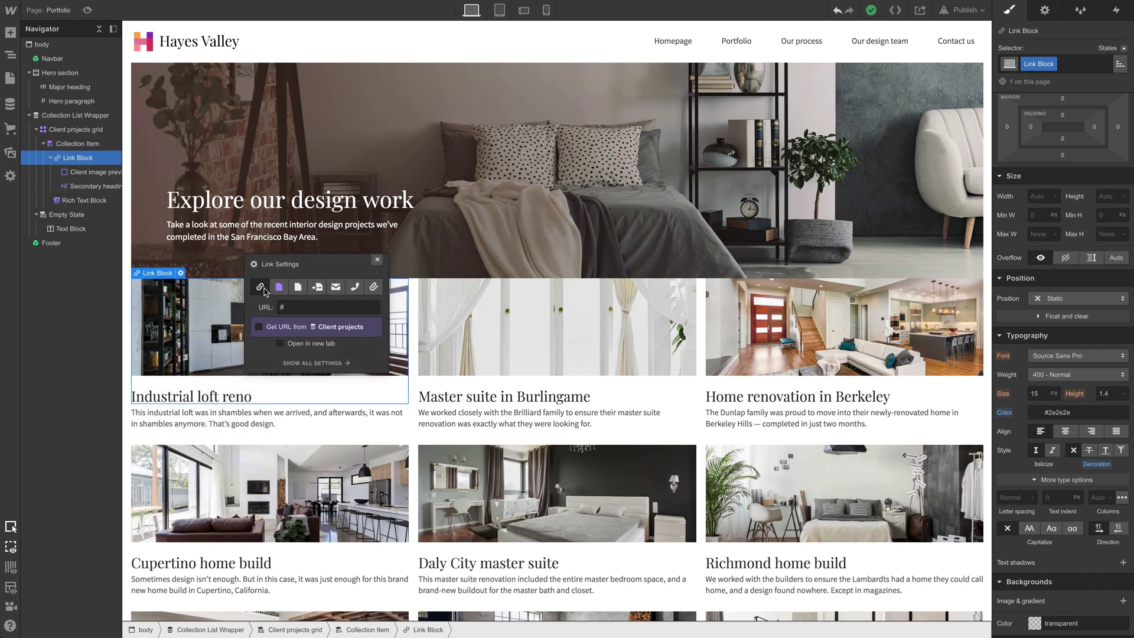
pyautogui.click(278, 288)
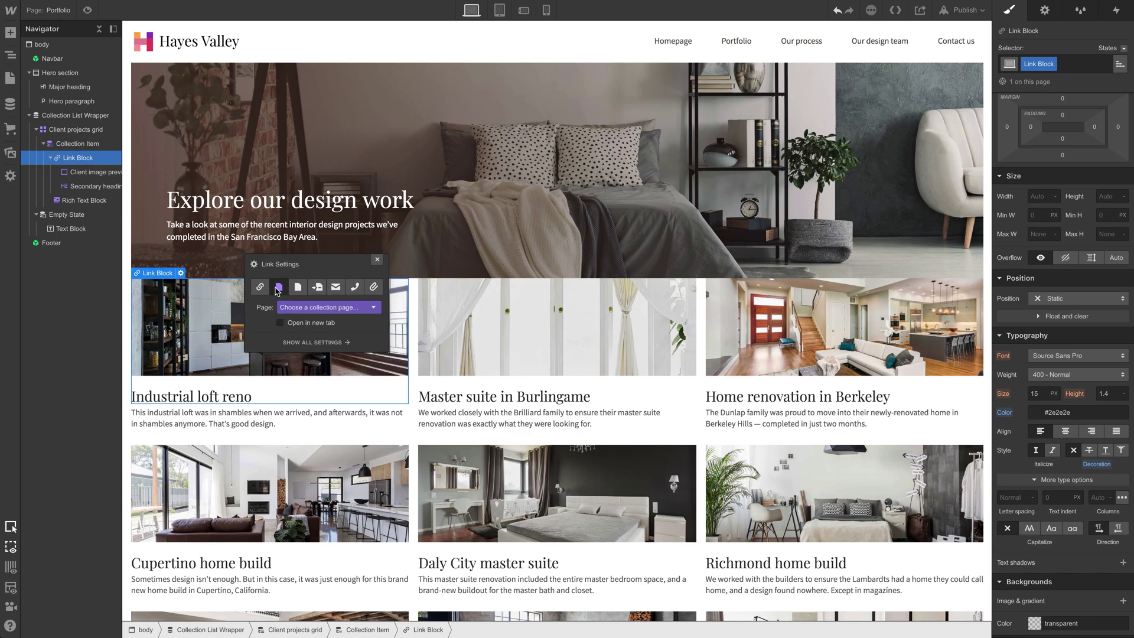
pyautogui.click(303, 308)
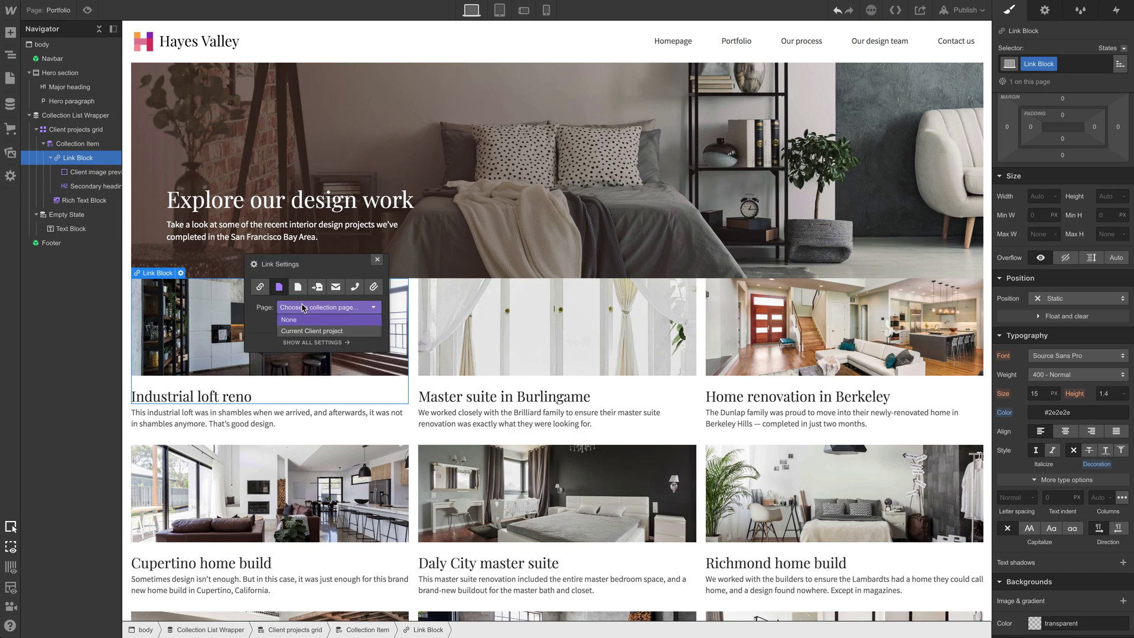
pyautogui.click(317, 332)
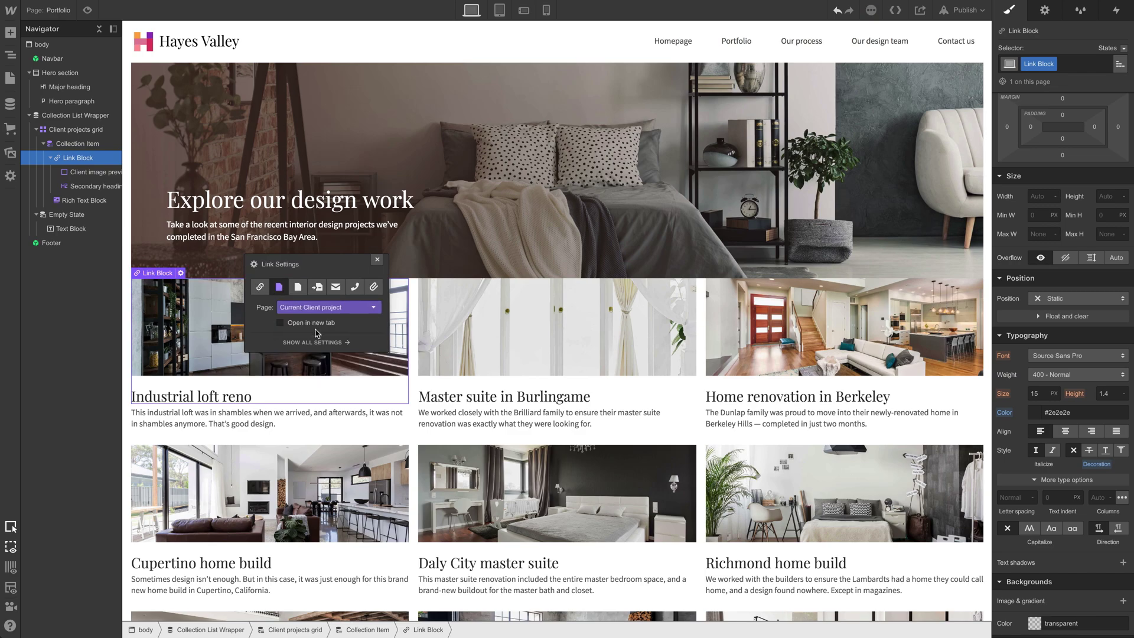
pyautogui.click(378, 261)
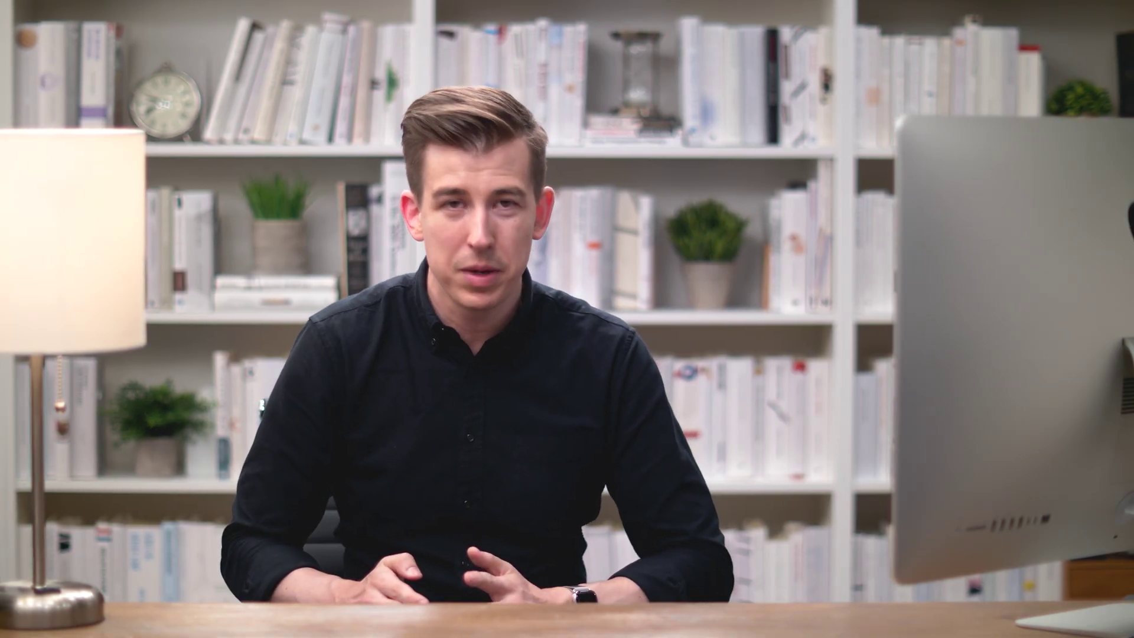